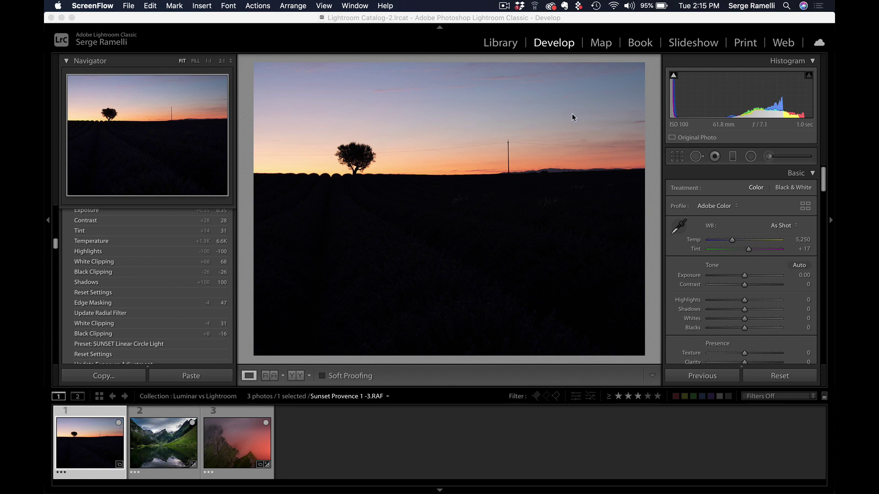
Step: In Luminar 4, set the lavender photo's Golden Hour to 50 and adjust the Sunrays amount on the mountain lake photo
drag(744, 309, 739, 327)
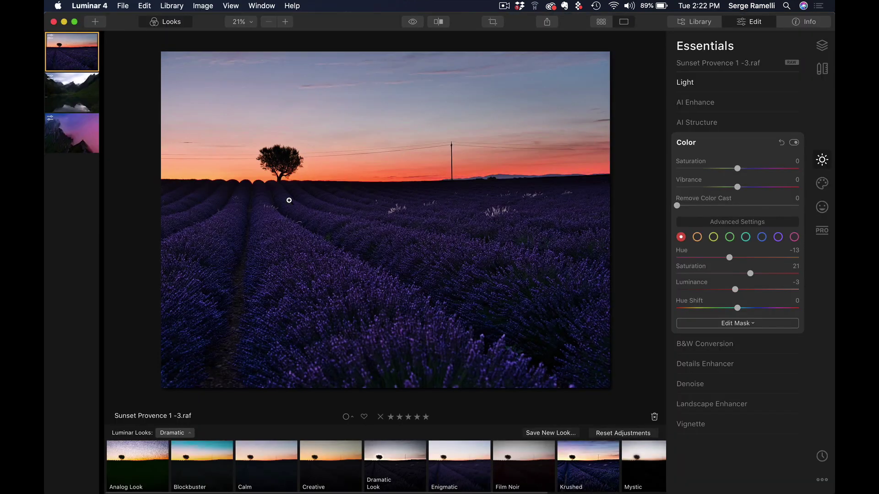
click(730, 404)
drag(677, 267, 736, 266)
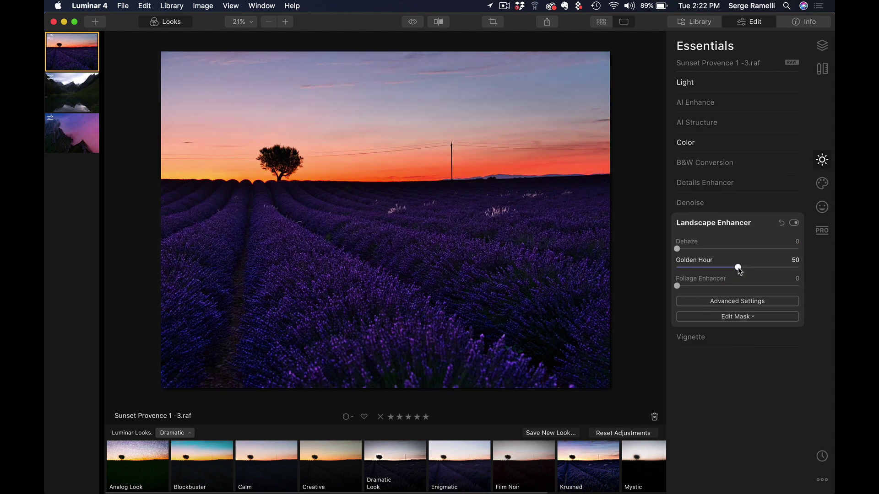
click(717, 84)
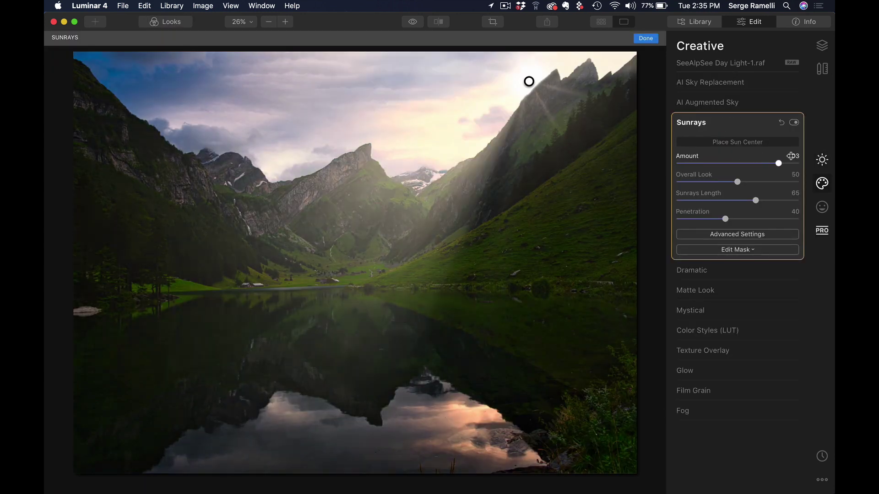
mouse_move(741, 159)
mouse_down()
mouse_move(799, 158)
mouse_move(741, 159)
mouse_move(778, 158)
mouse_move(743, 160)
mouse_move(755, 160)
mouse_up()
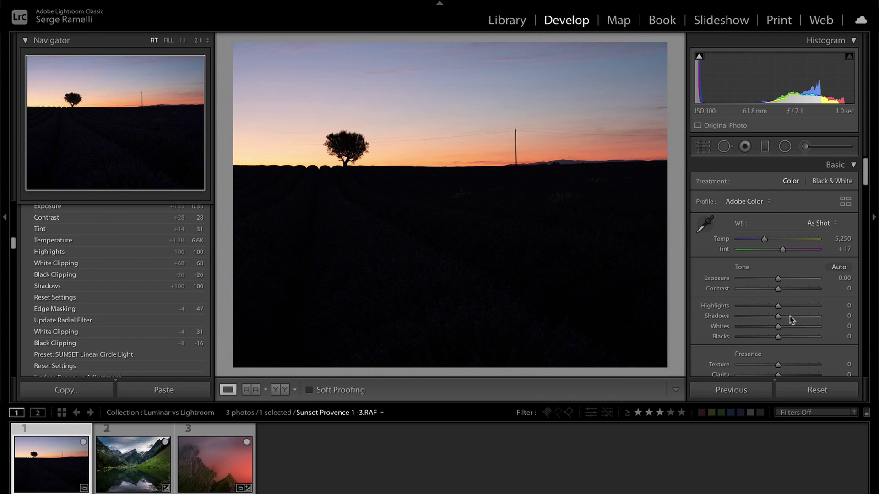
Step: In Lightroom Classic, set the lavender photo's Shadows to +100 and Blacks to -16, checking the black clipping preview
drag(789, 316, 867, 317)
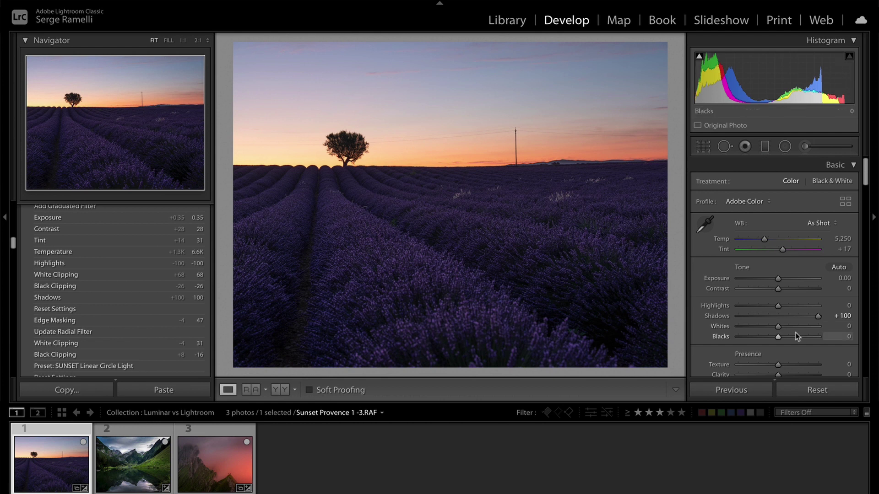
key(alt)
drag(778, 338, 772, 339)
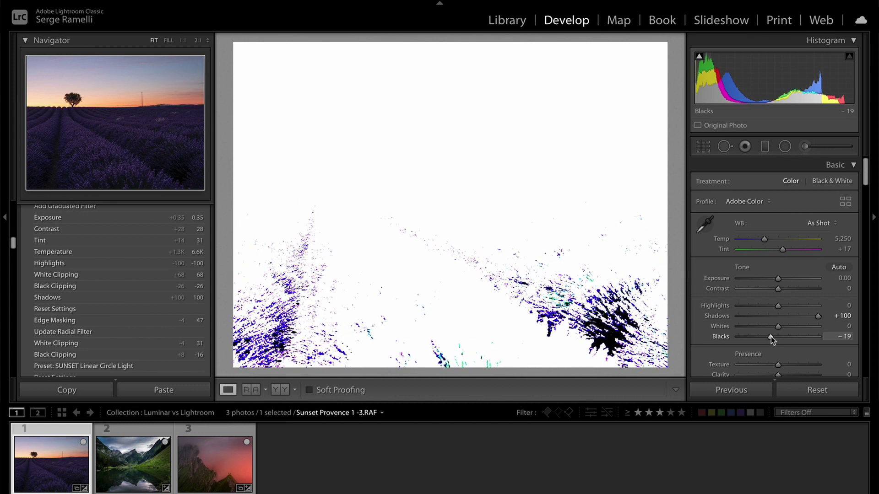
drag(771, 337, 771, 337)
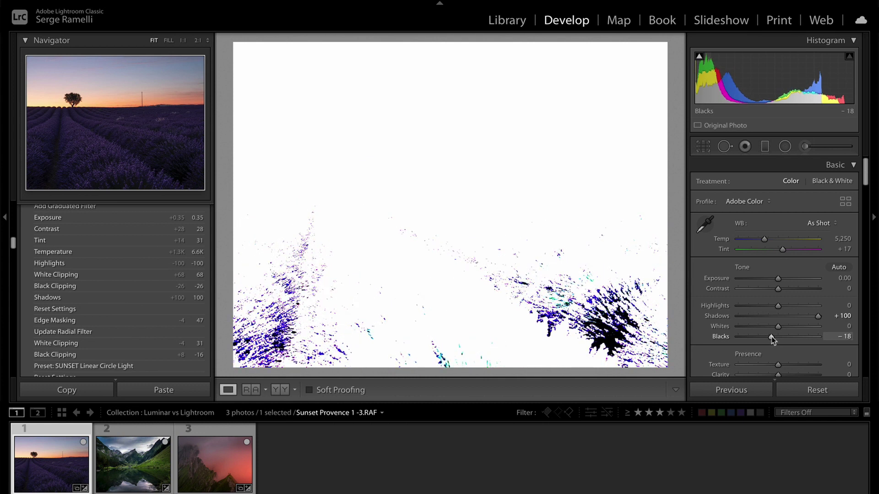
drag(770, 336, 773, 338)
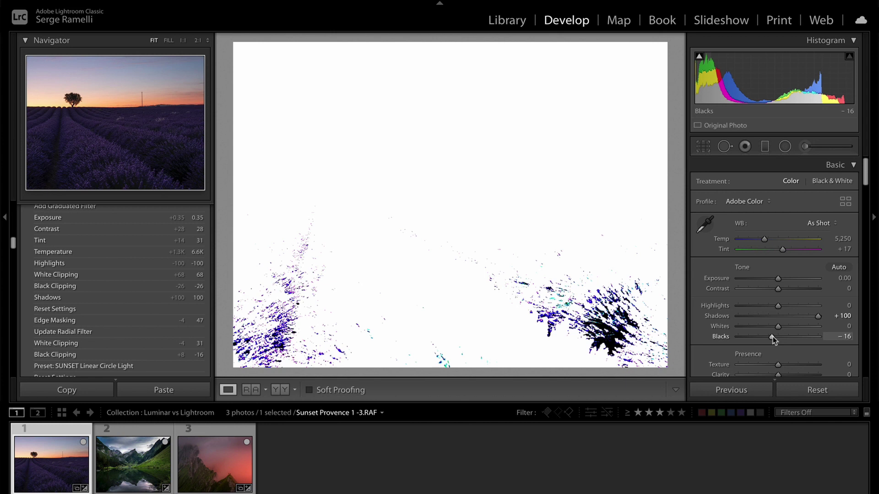
drag(773, 336, 773, 336)
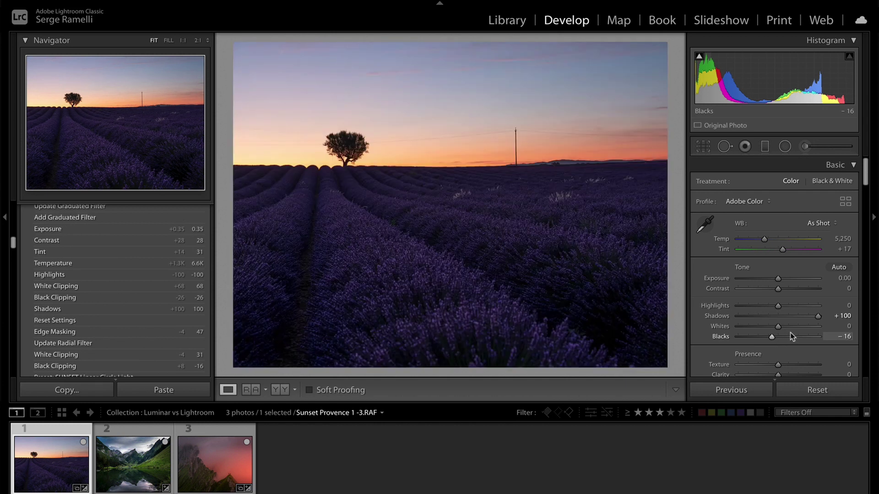
Step: Set the lavender photo's Whites to +62 and Highlights to -100
drag(778, 327, 815, 326)
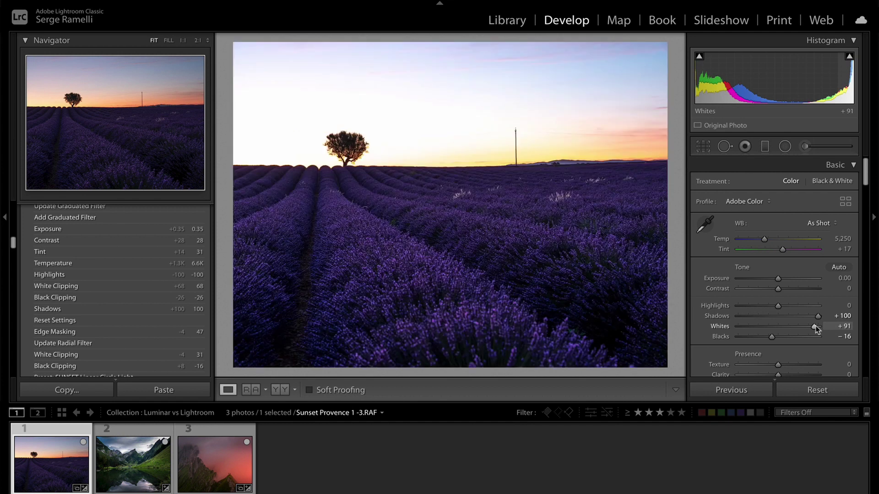
drag(815, 325, 804, 325)
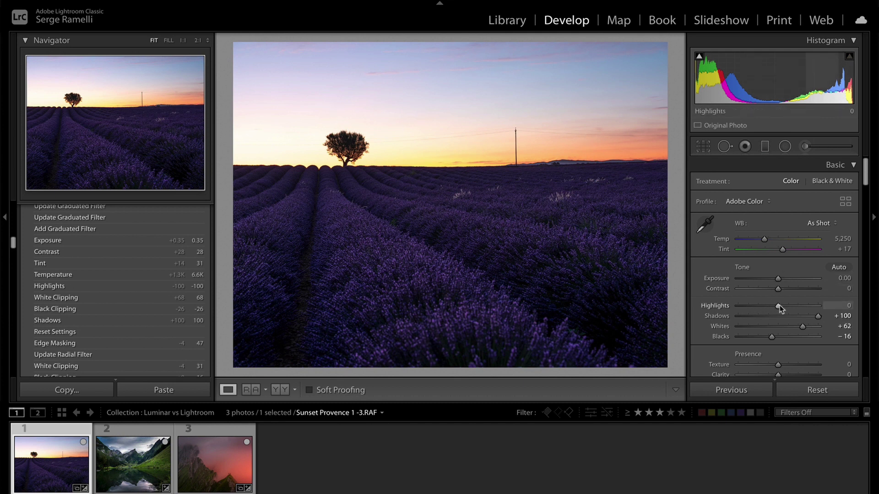
drag(779, 306, 717, 308)
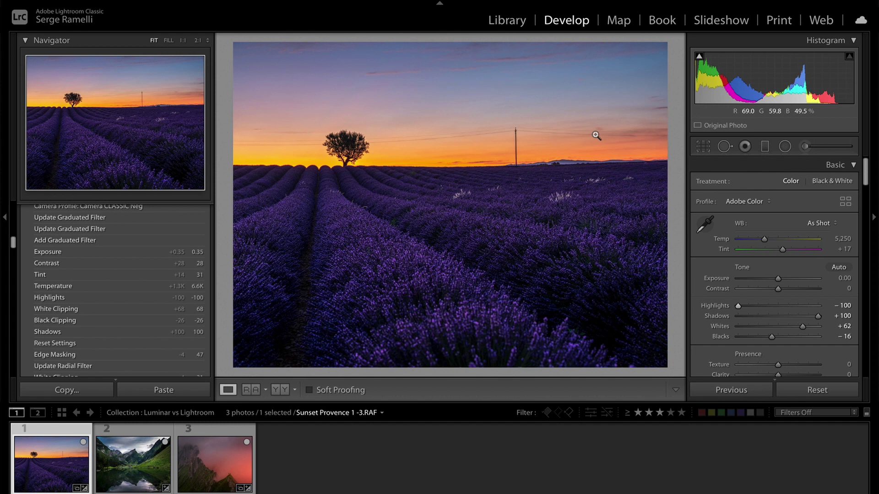
Step: Try the Shade white balance preset on the lavender photo and settle on Daylight
click(822, 224)
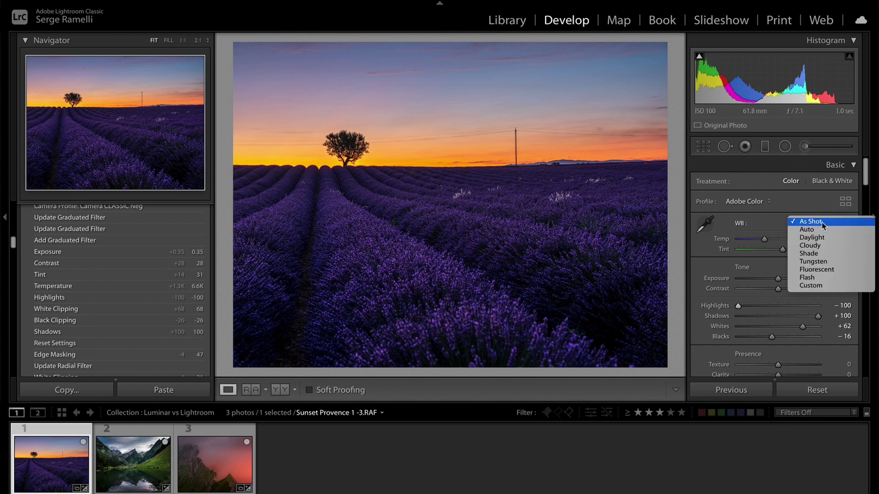
click(824, 254)
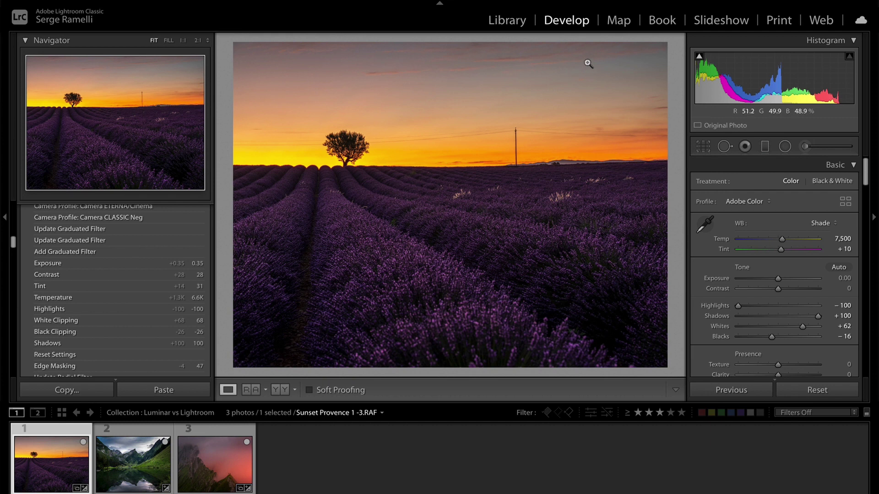
click(819, 223)
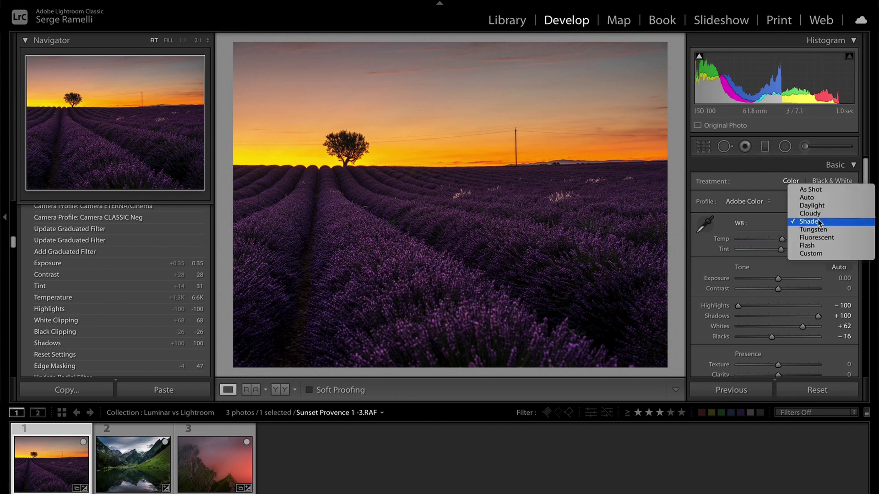
click(812, 205)
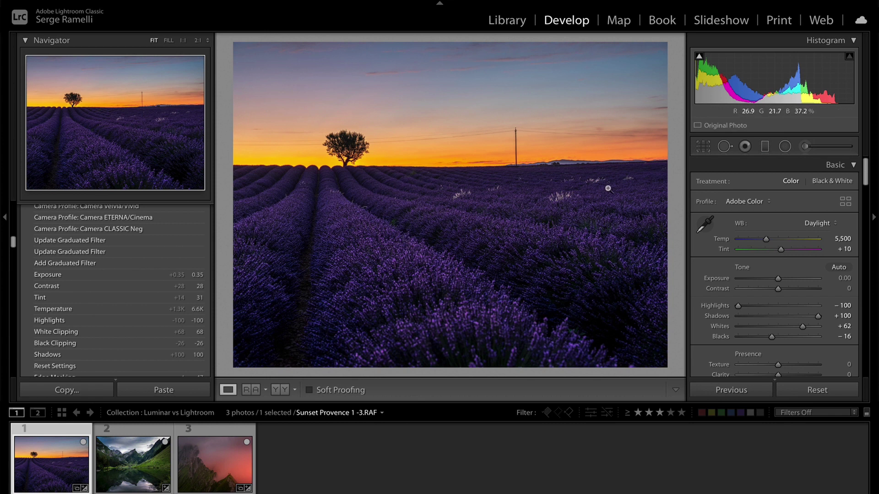
Step: Switch to Luminar 4 and look through the Creative, Portrait and Professional tool groups before returning to Essentials
key(super+Tab)
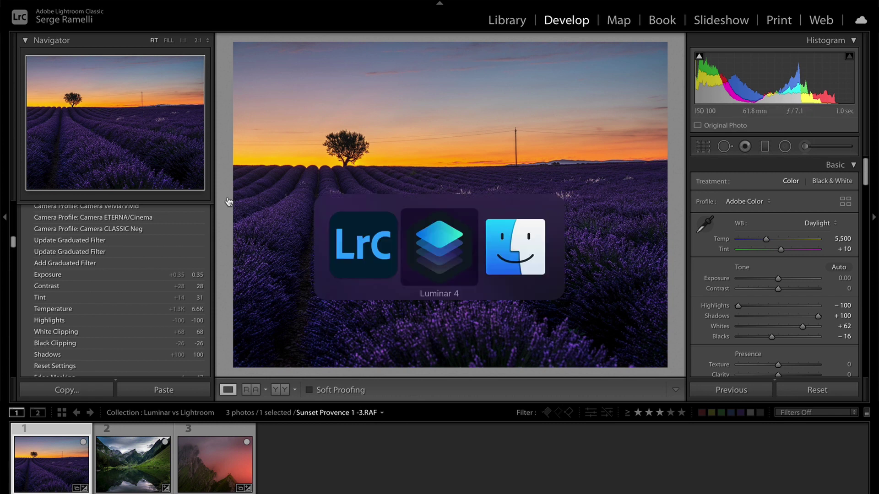
click(450, 249)
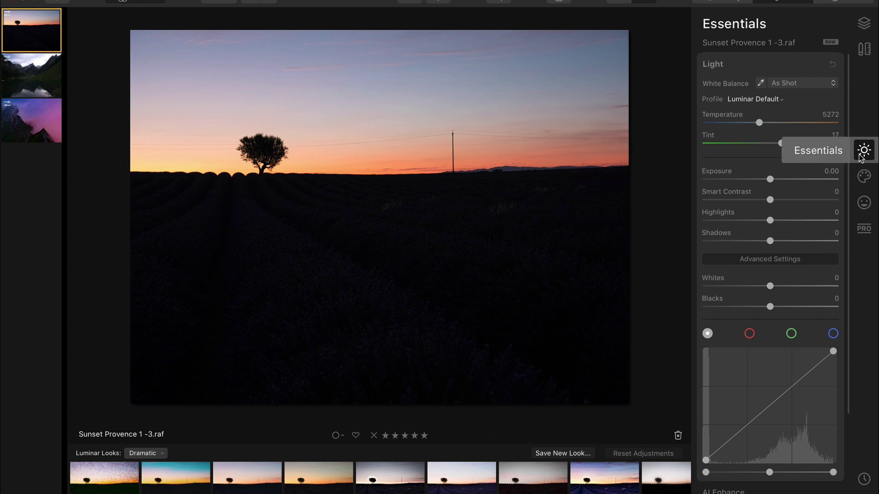
click(864, 179)
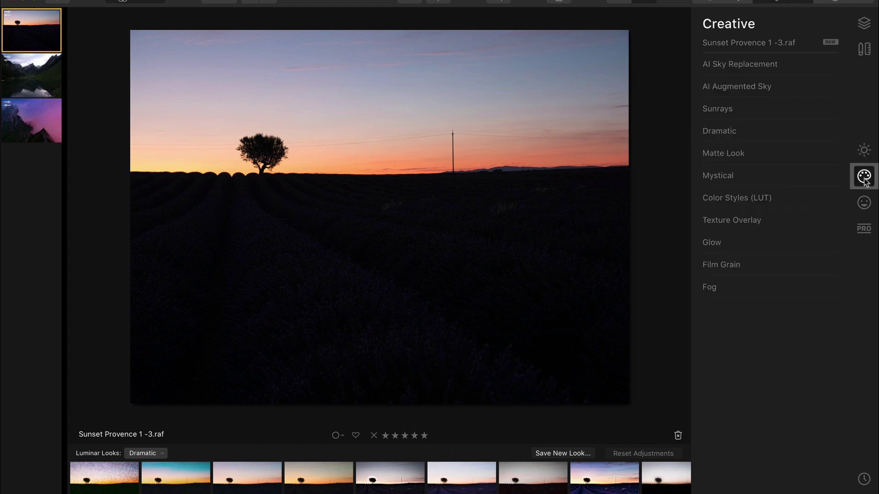
click(864, 206)
click(864, 228)
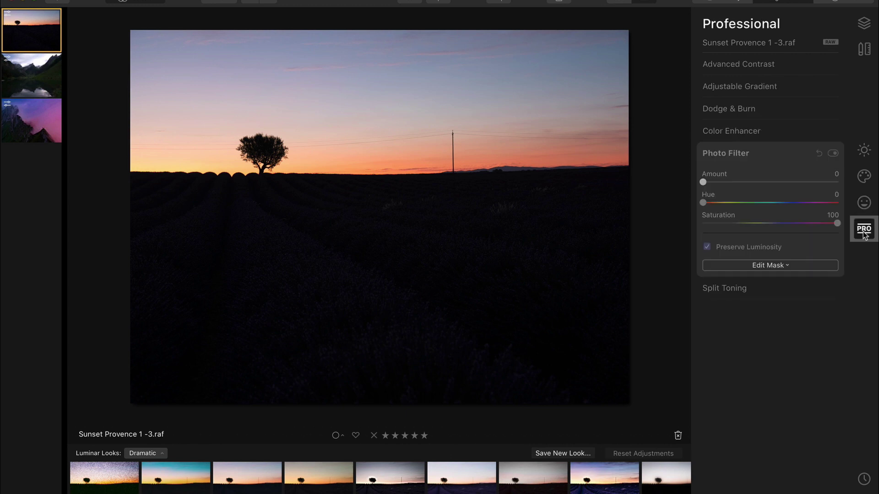
click(864, 151)
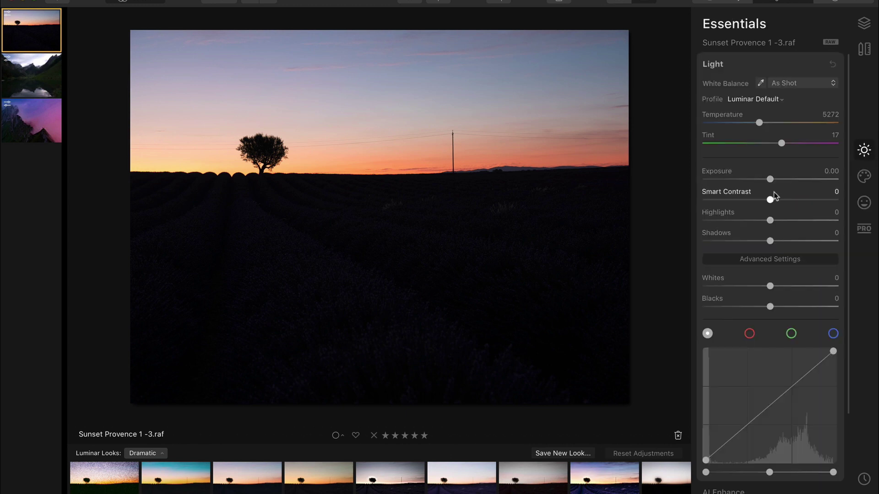
Step: In the Light adjustments, set Shadows to 100, Highlights to -100 and Blacks to -71 for the lavender photo
click(757, 261)
click(757, 261)
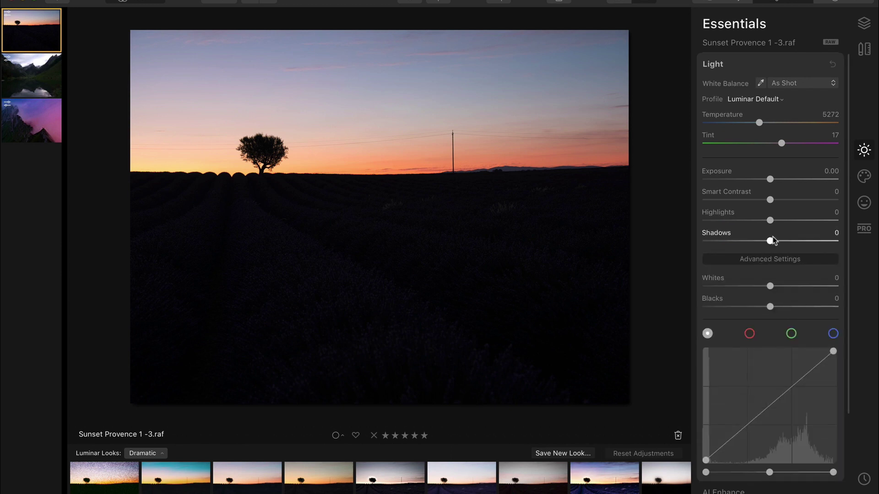
drag(770, 241, 870, 238)
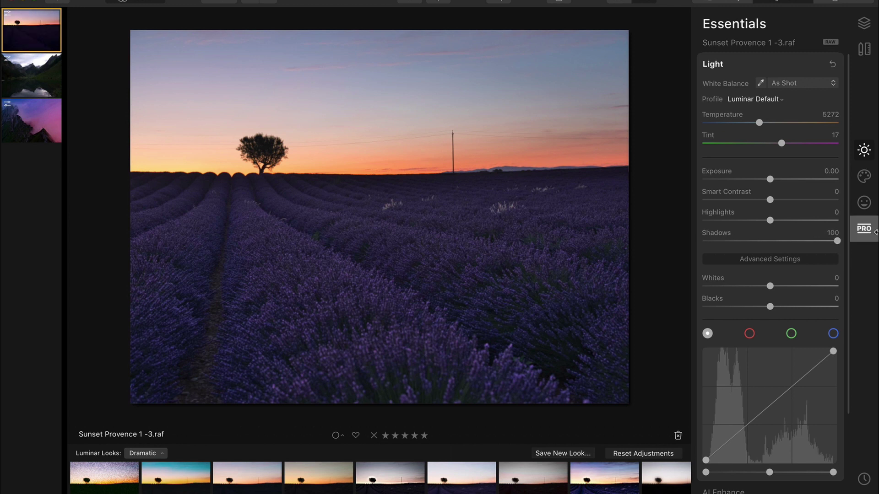
drag(770, 220, 690, 221)
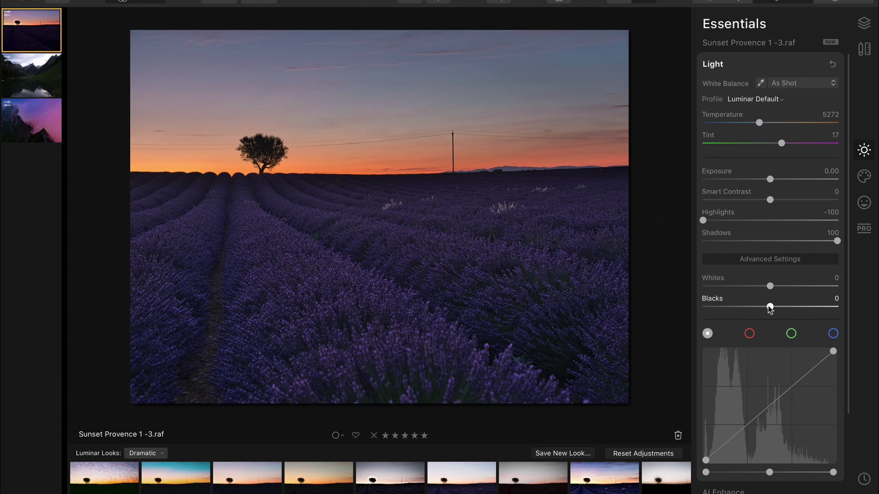
drag(769, 310, 722, 309)
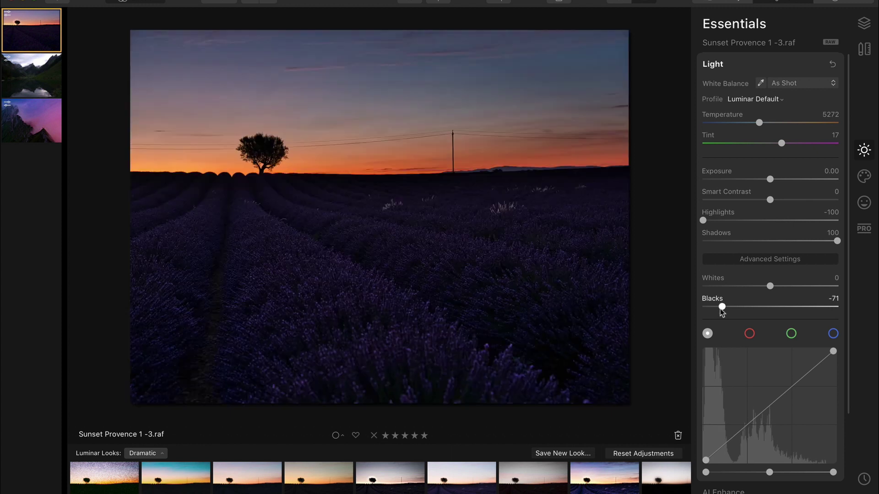
mouse_move(771, 287)
mouse_down()
mouse_move(795, 286)
mouse_move(771, 287)
mouse_up()
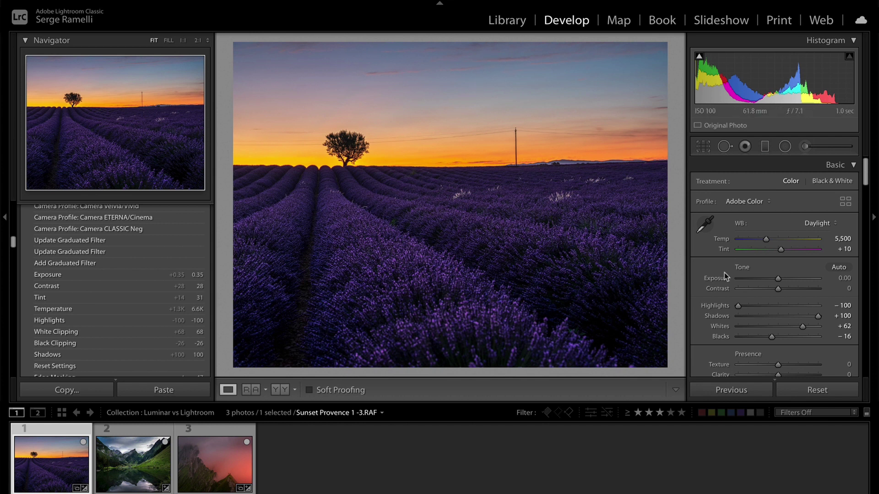
Step: Switch back to Lightroom Classic and set the Red hue to -3 in the HSL adjustments
scroll(739, 266, down, 4)
scroll(738, 265, down, 5)
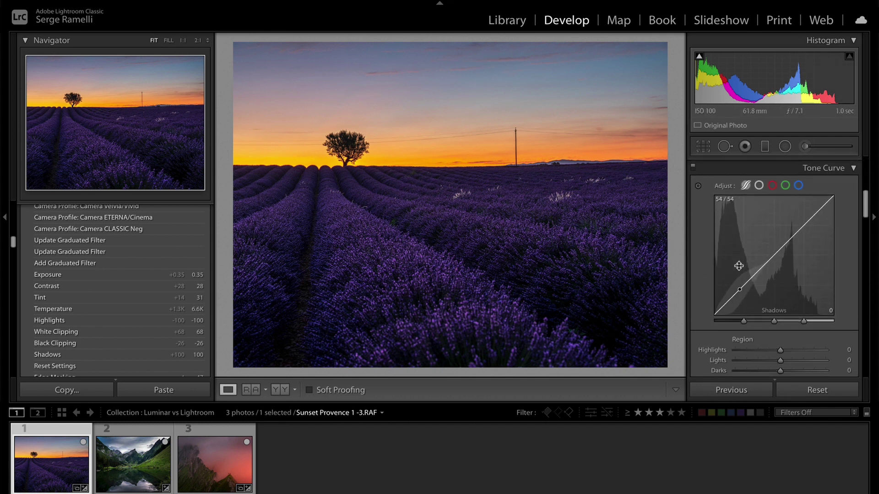
scroll(739, 266, down, 2)
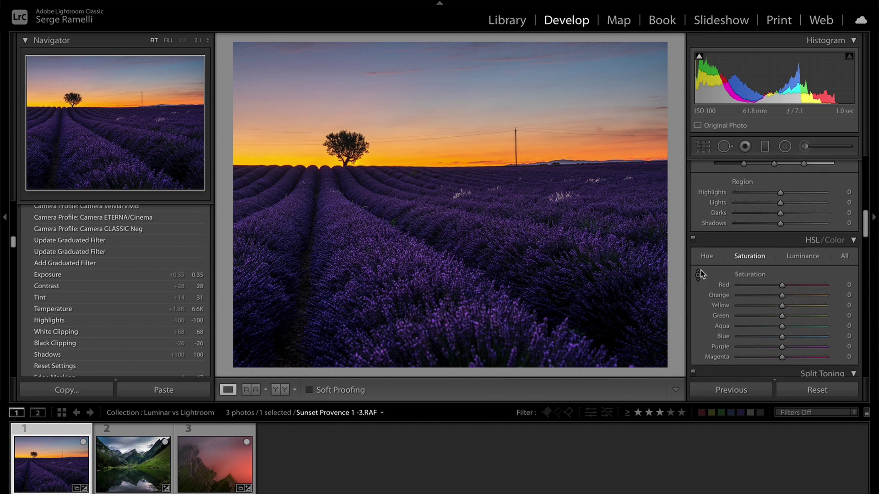
click(704, 258)
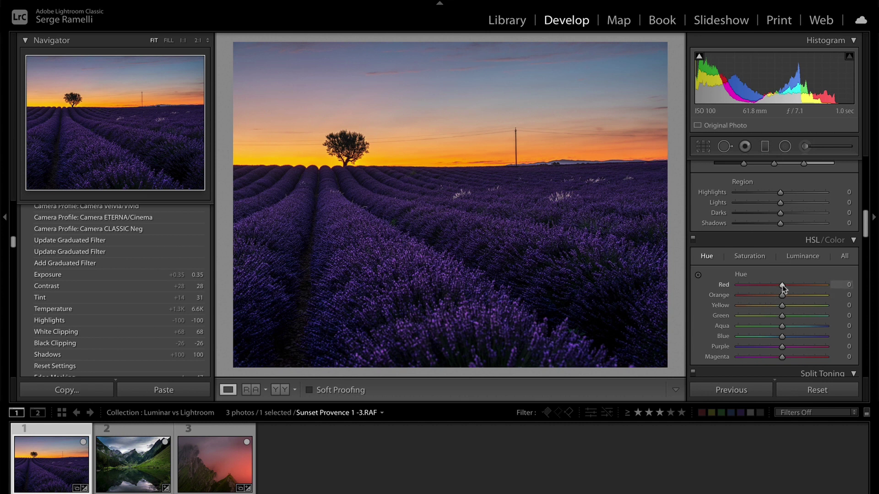
mouse_move(780, 285)
mouse_down()
mouse_move(729, 290)
mouse_move(806, 281)
mouse_move(770, 286)
mouse_move(784, 292)
mouse_move(744, 288)
mouse_move(801, 284)
mouse_move(780, 287)
mouse_up()
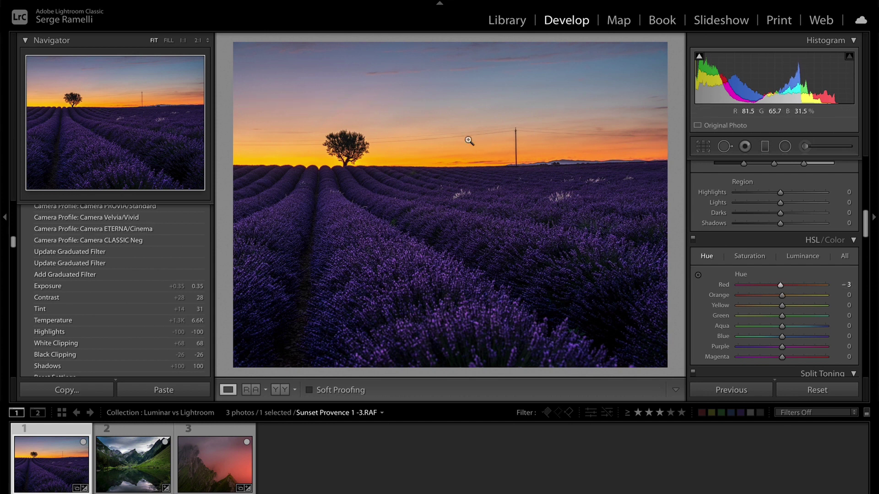
Step: Use the targeted adjustment on the sunset sky to shift the hue to Orange -24 and Yellow -10
click(697, 275)
drag(463, 145, 463, 126)
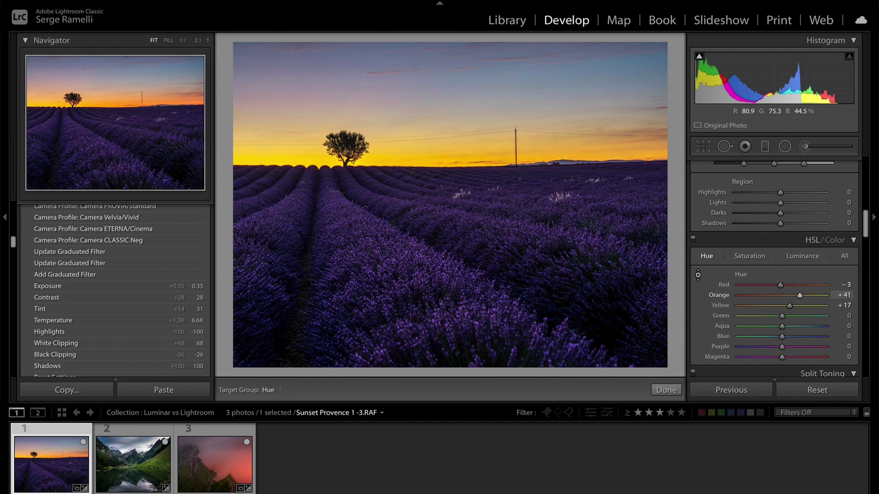
drag(463, 125, 463, 155)
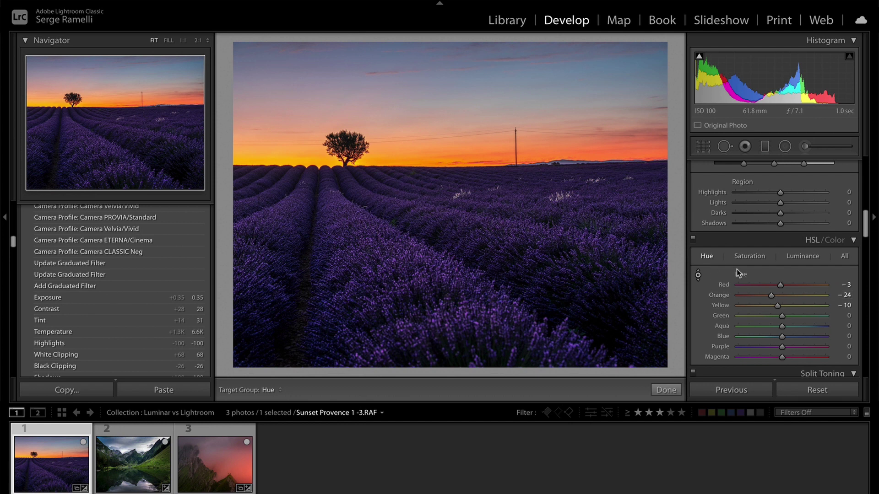
Step: Set the Orange saturation to +16 in the HSL adjustments, trying both stronger and fully desaturated values
click(759, 257)
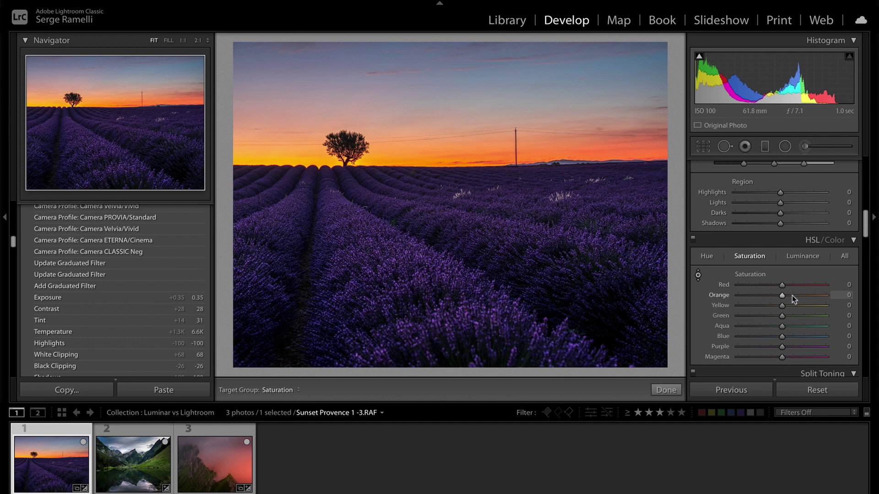
click(792, 295)
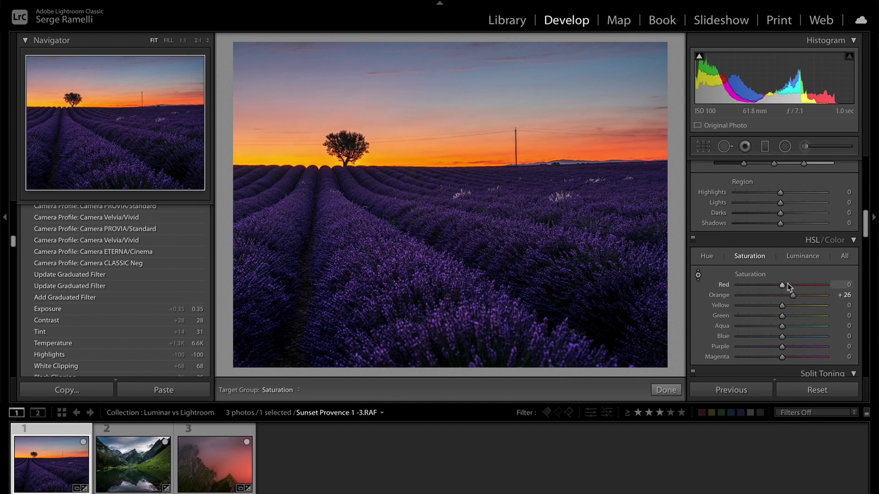
drag(791, 296, 710, 294)
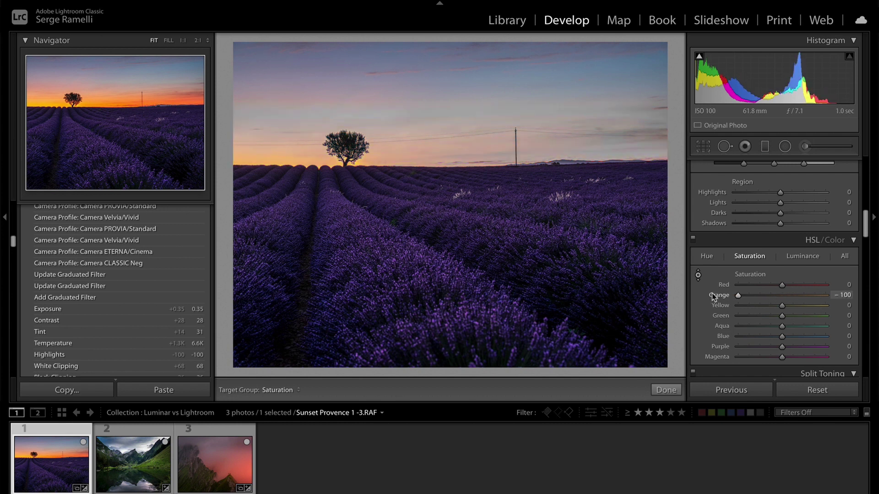
drag(732, 293, 789, 299)
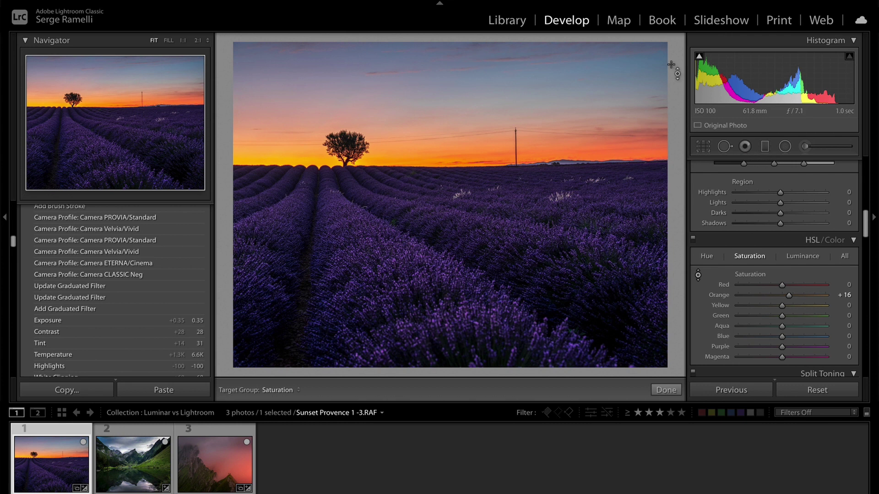
Step: Add a graduated filter from the sky down past the horizon, with effects reset except Temp -10 and Exposure -0.66
click(765, 147)
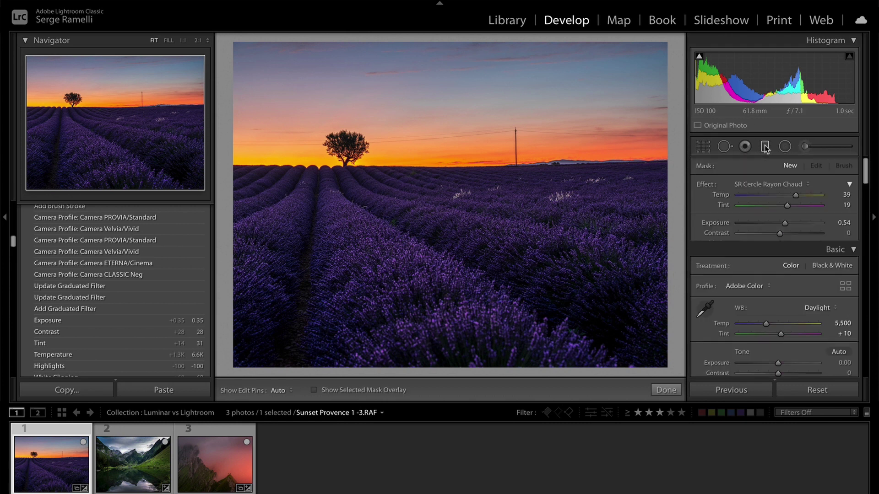
double_click(705, 185)
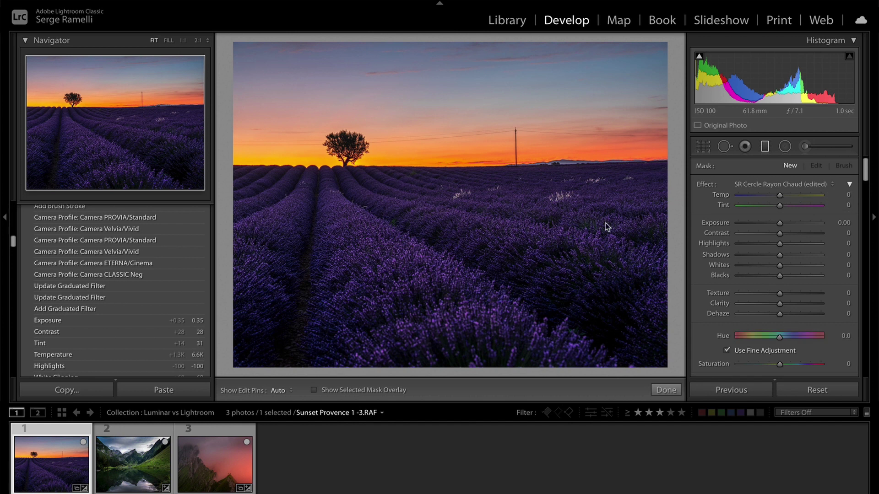
drag(780, 197, 773, 222)
drag(481, 76, 481, 251)
drag(481, 163, 467, 105)
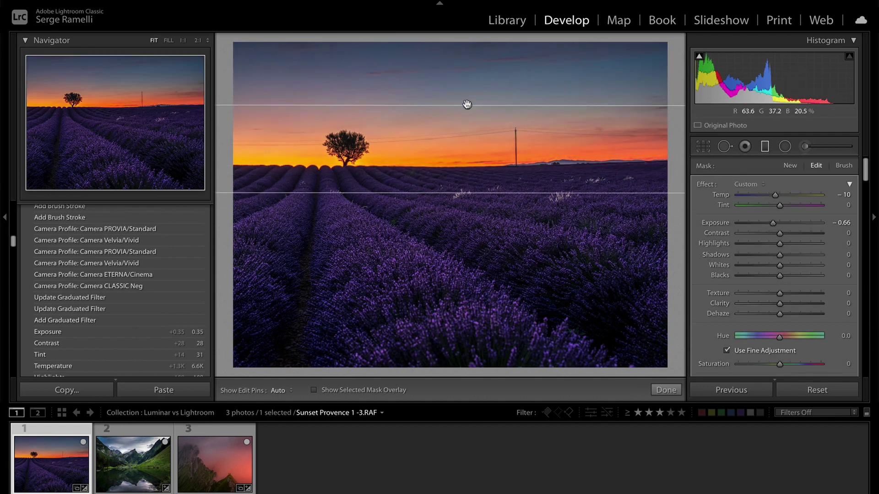
click(666, 390)
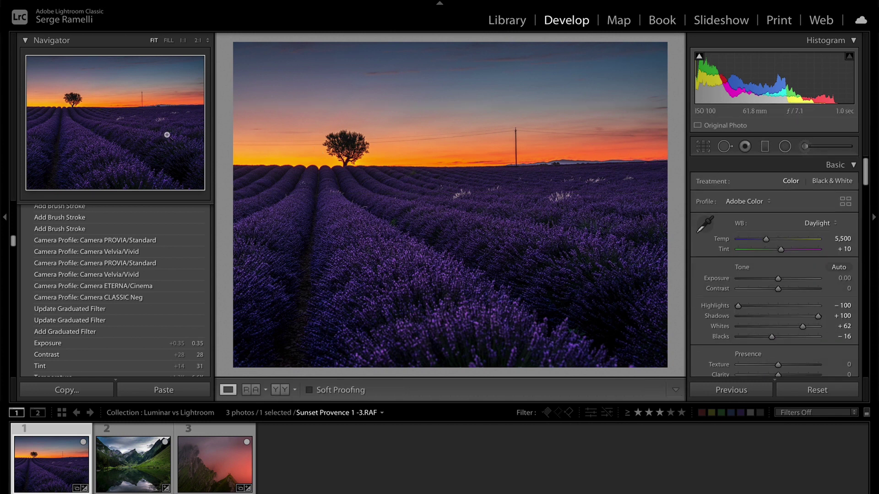
Step: Add an inverted radial filter around the horizon left of the tree, with effects reset and Exposure set to 0.84
click(785, 148)
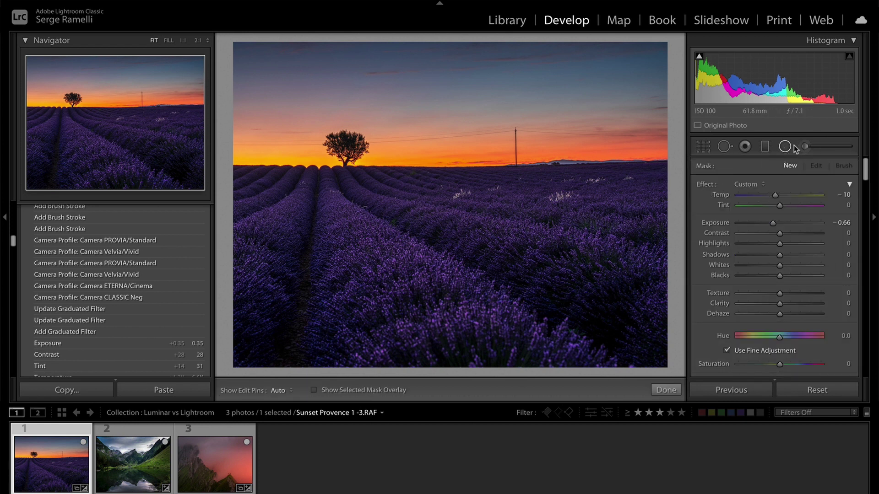
double_click(708, 185)
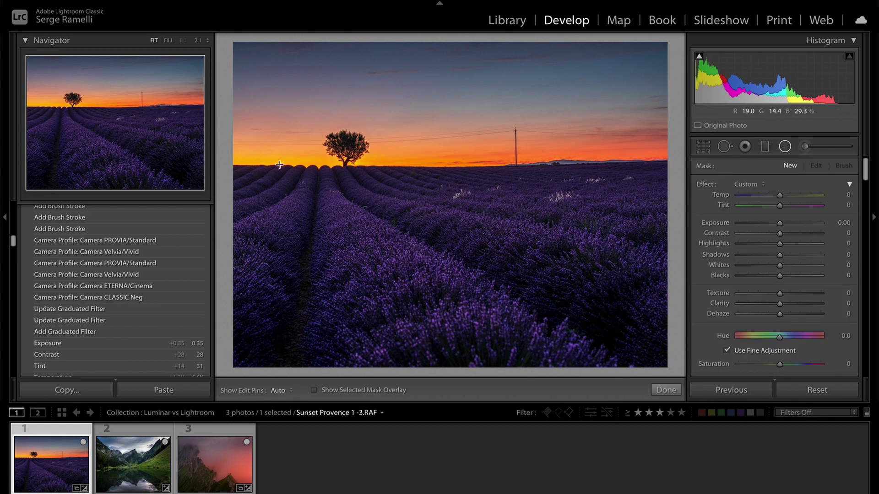
drag(273, 156, 389, 238)
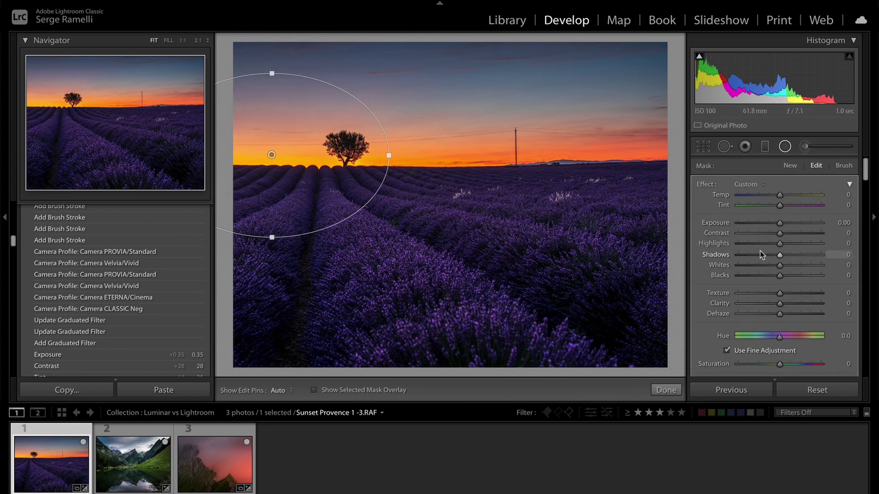
drag(779, 224, 788, 227)
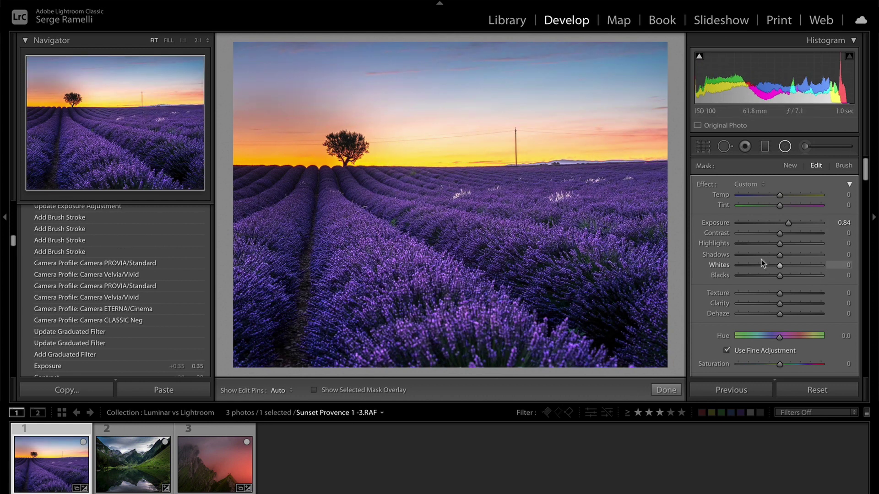
scroll(761, 259, down, 5)
click(736, 314)
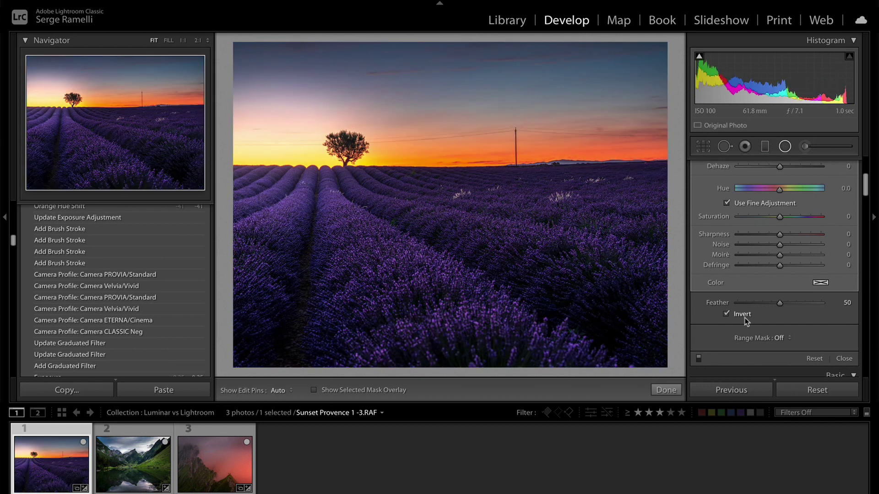
Step: Lower the radial filter's Exposure to 0.46 and warm its Temp to 31
scroll(799, 223, up, 3)
scroll(799, 221, up, 3)
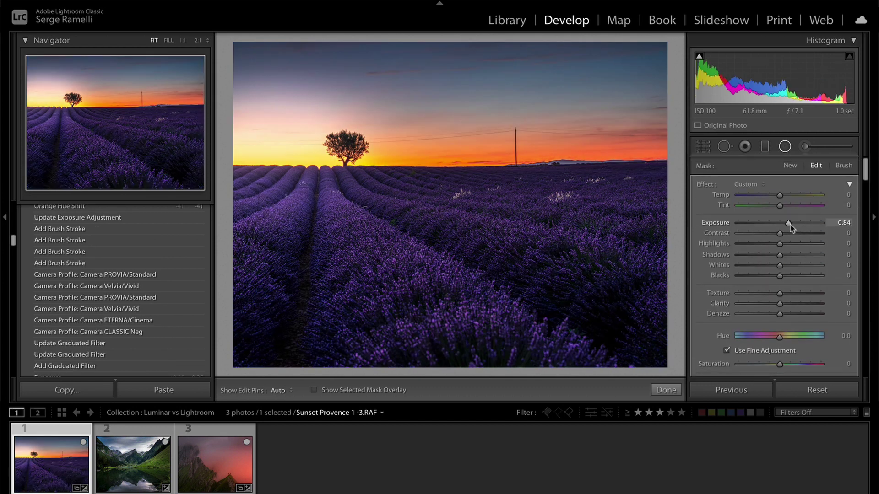
drag(789, 224, 788, 224)
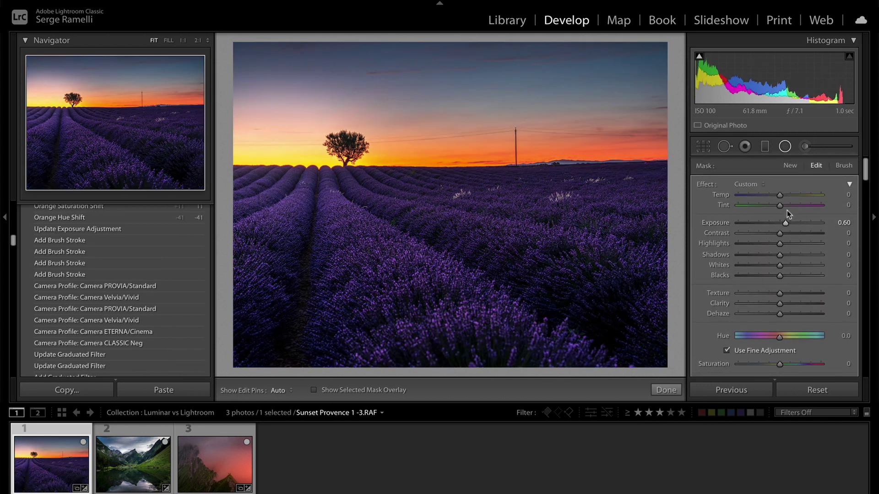
drag(786, 224, 795, 195)
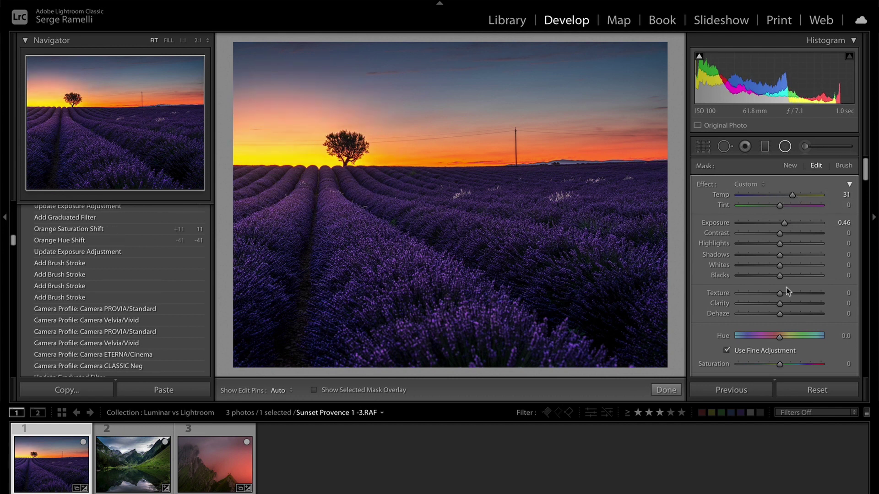
Step: Test the radial filter's edge with Feather 0, set Feather to 97, and move the filter to the photo's left edge
scroll(786, 287, down, 8)
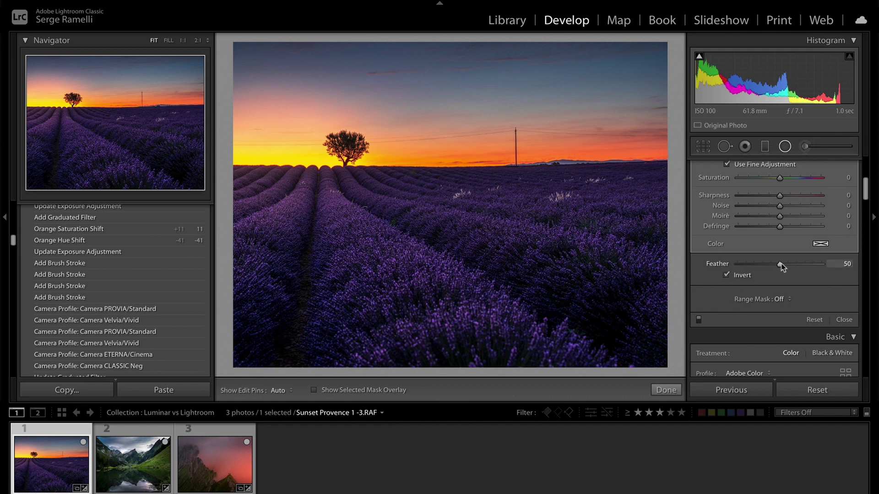
drag(781, 264, 627, 252)
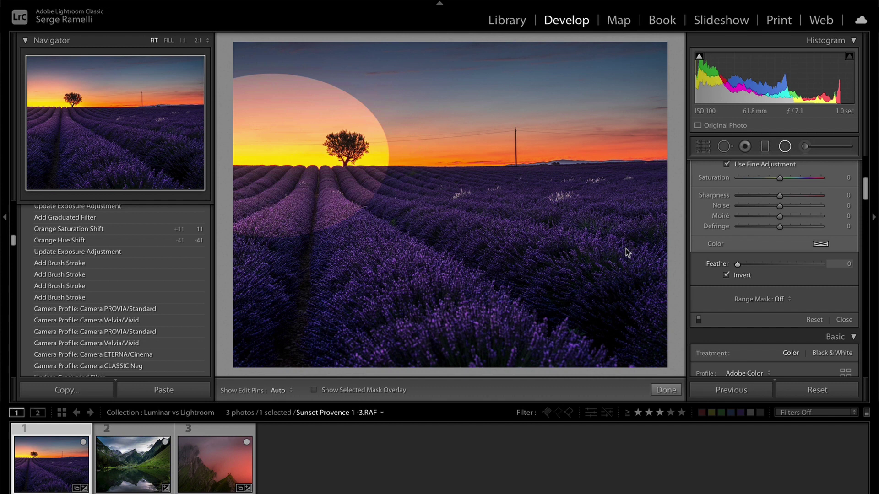
drag(737, 265, 820, 263)
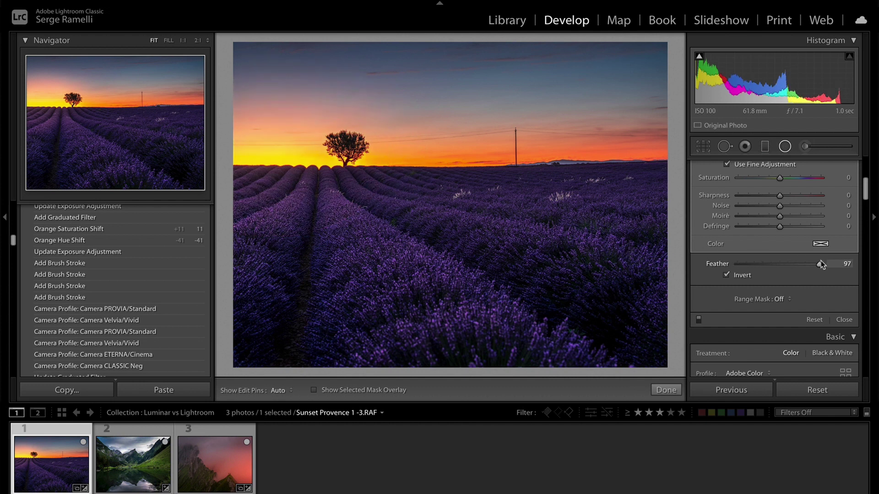
drag(267, 165, 254, 166)
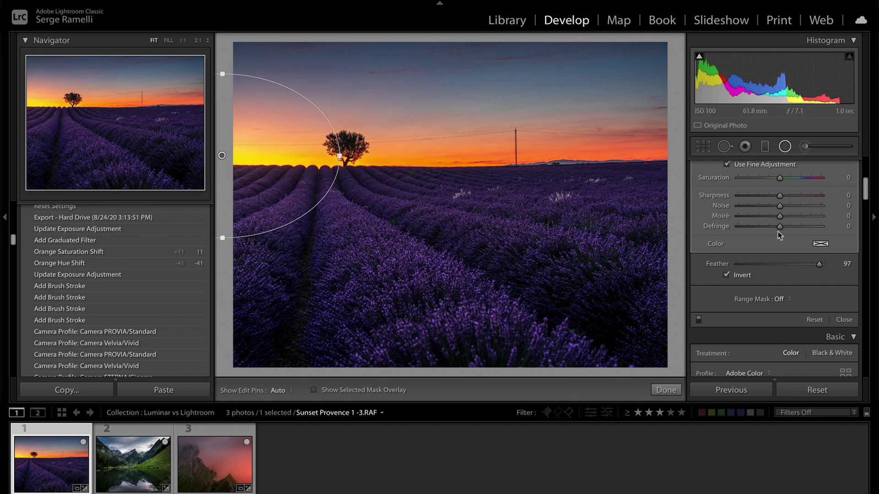
Step: Switch the radial filter off and on to compare the sunset glow with and without it
scroll(805, 221, down, 3)
scroll(806, 221, down, 3)
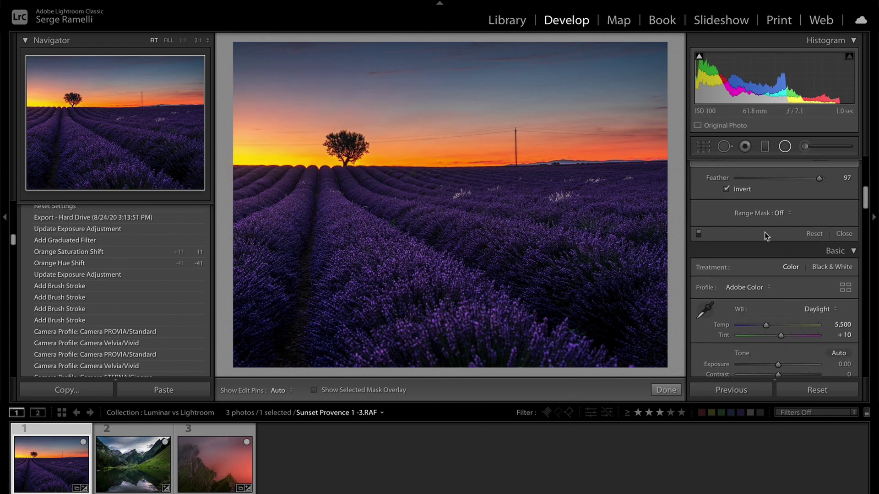
click(697, 234)
click(697, 234)
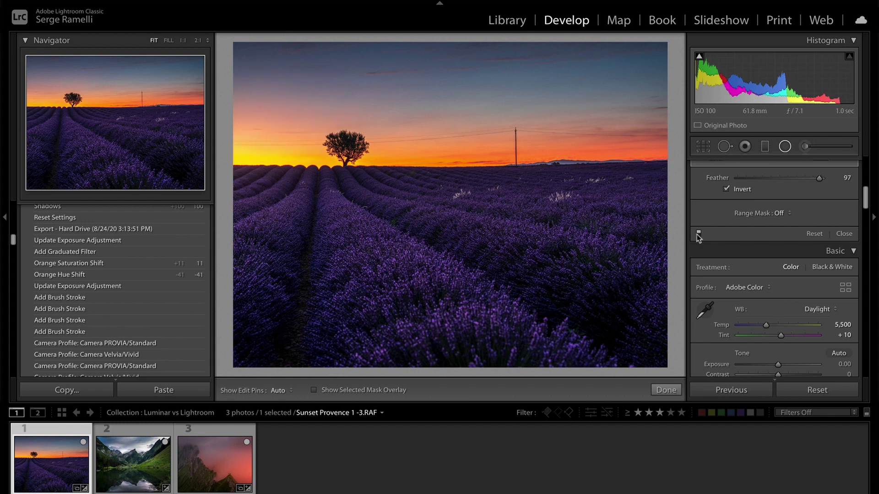
click(696, 235)
click(697, 234)
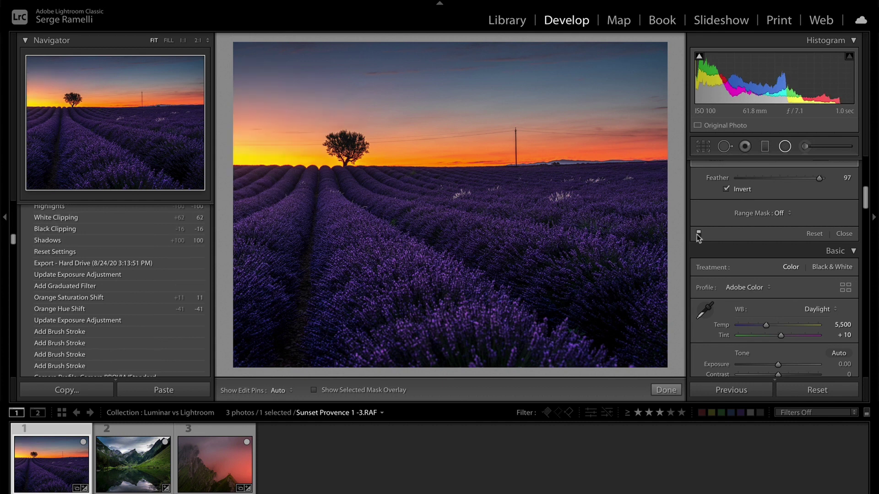
Step: Switch to Luminar 4 and set Exposure to 0.64 and Smart Contrast to 18 in the Light adjustments
key(super+Tab)
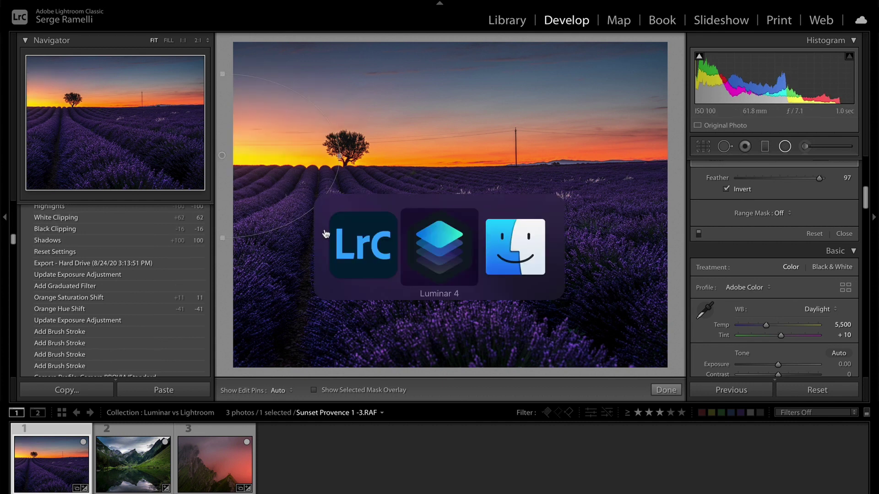
click(443, 246)
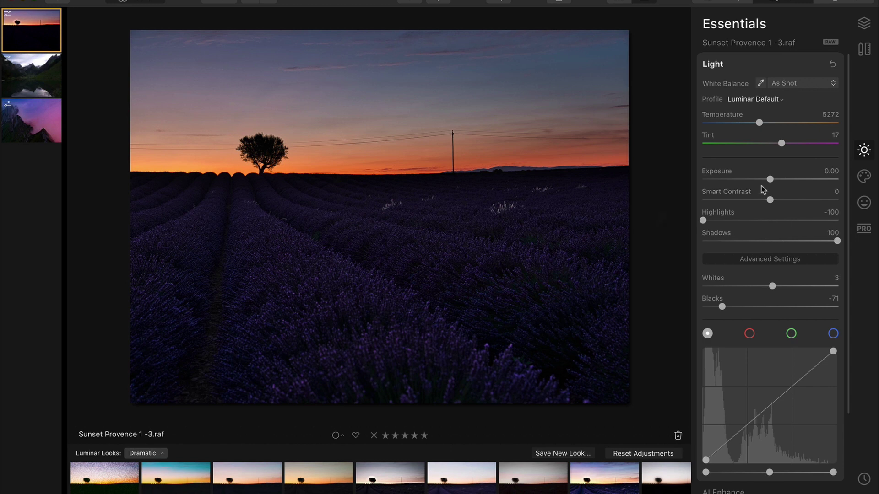
drag(770, 180, 783, 200)
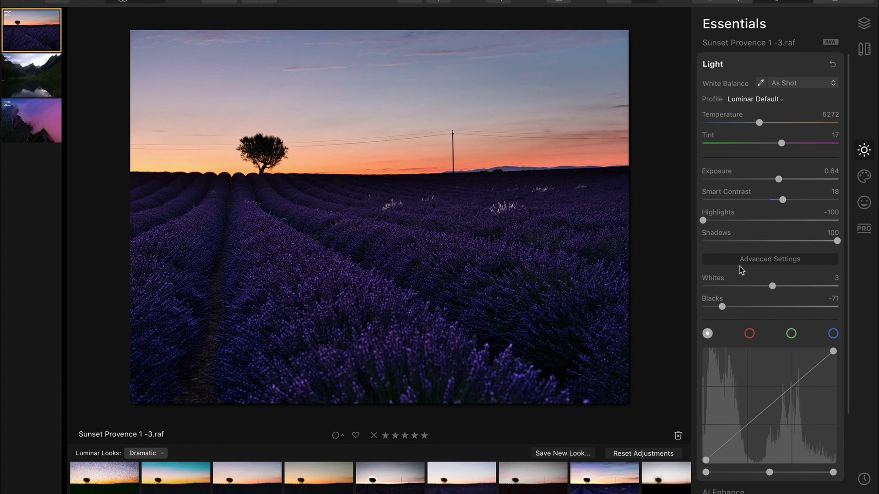
Step: In the Color adjustments, set Orange to Hue -20, Saturation 24, Luminance -33 and Red to Hue -13, Saturation 21, Luminance -3
scroll(803, 229, down, 6)
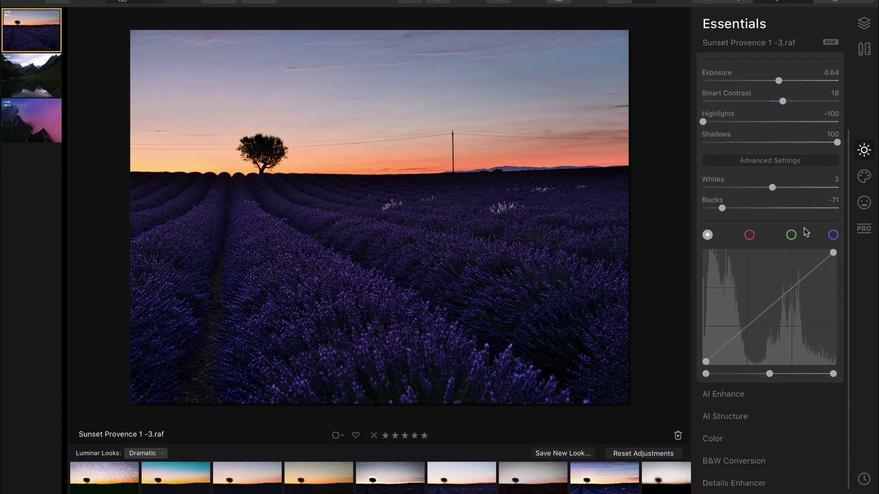
click(743, 399)
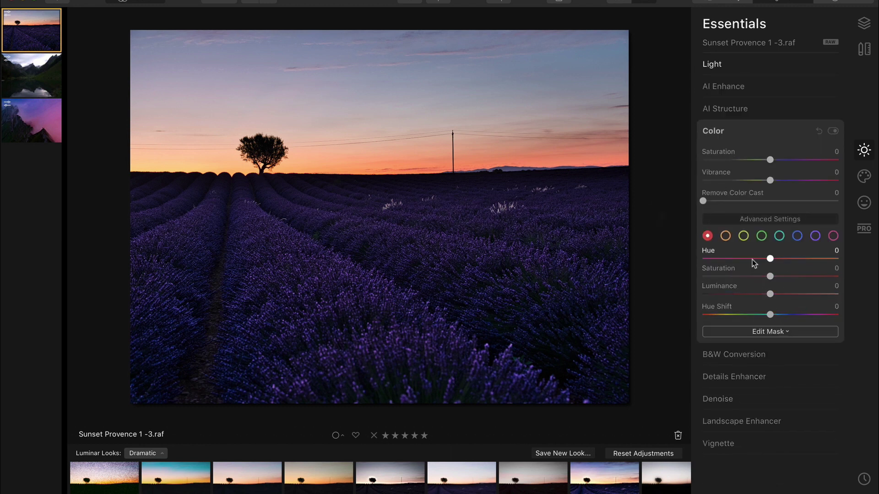
click(726, 238)
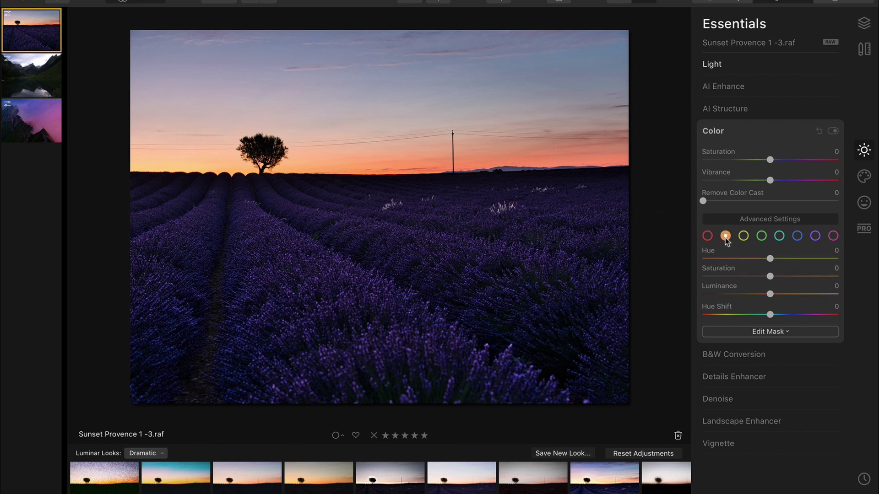
drag(770, 259, 747, 295)
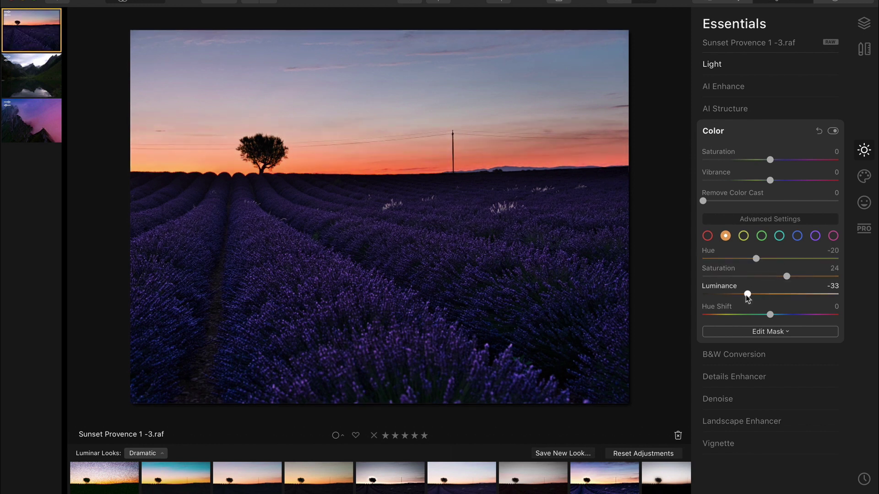
click(708, 236)
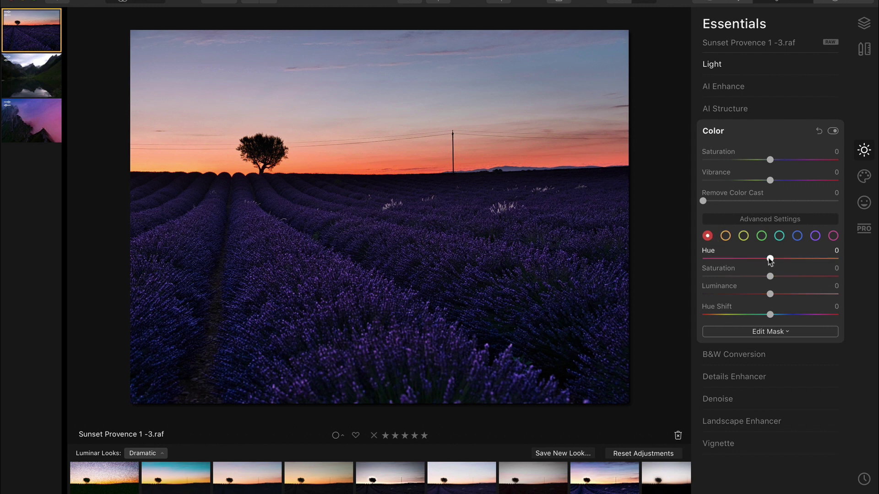
drag(770, 258, 767, 294)
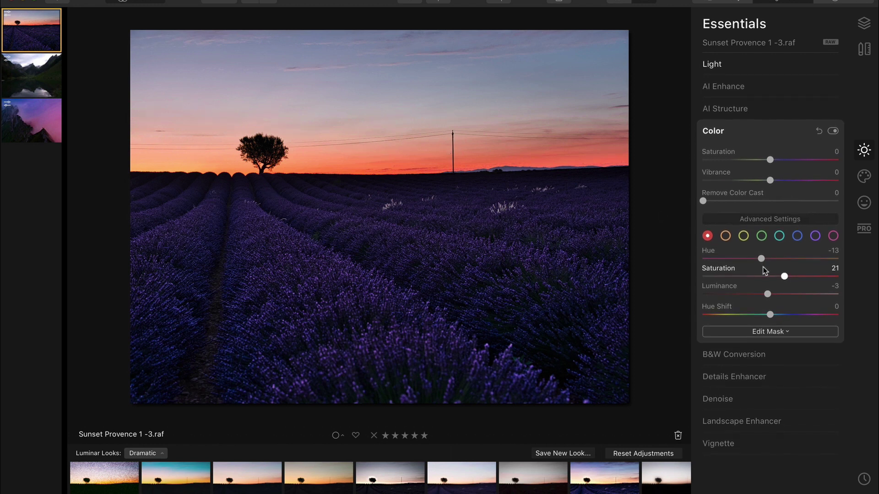
Step: Set Golden Hour to 50 in the Landscape Enhancer and reopen the Light adjustments
click(756, 423)
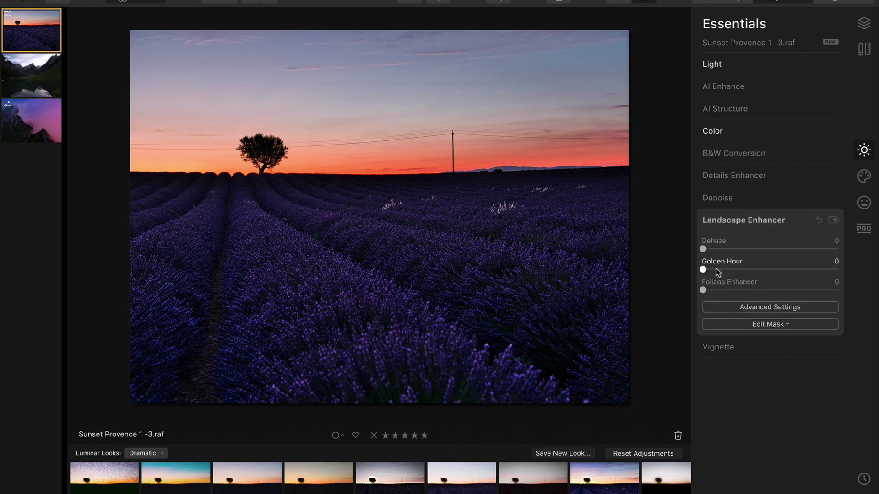
drag(707, 269, 773, 273)
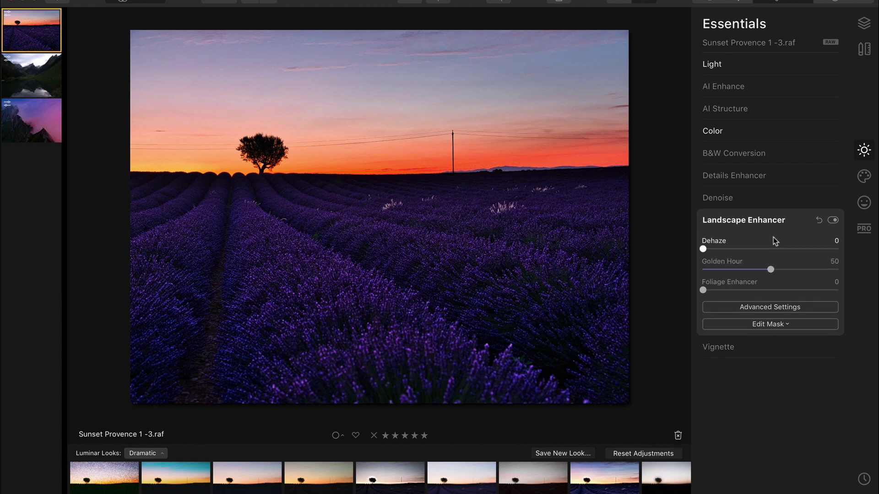
click(746, 68)
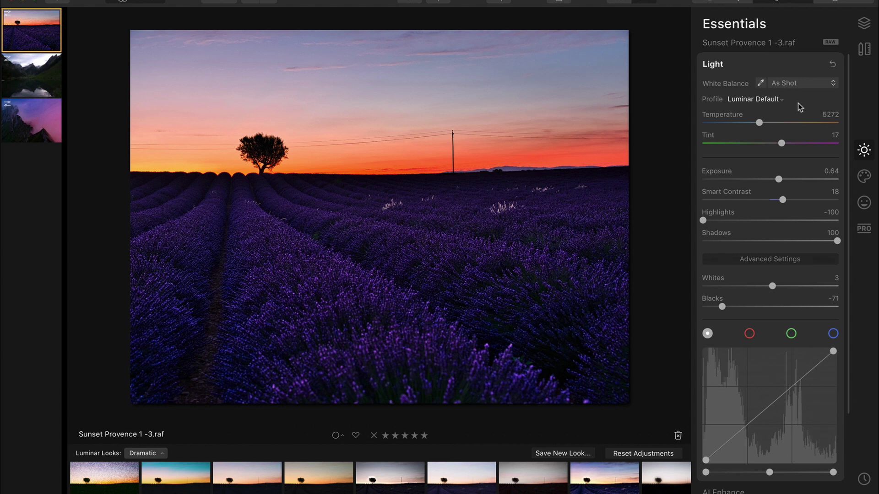
Step: Set the white balance to Daylight in the Light adjustments
click(793, 86)
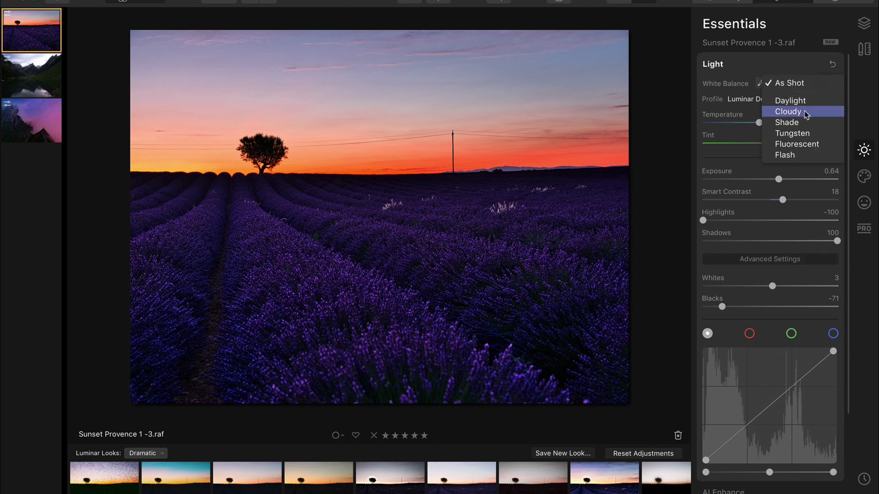
click(804, 101)
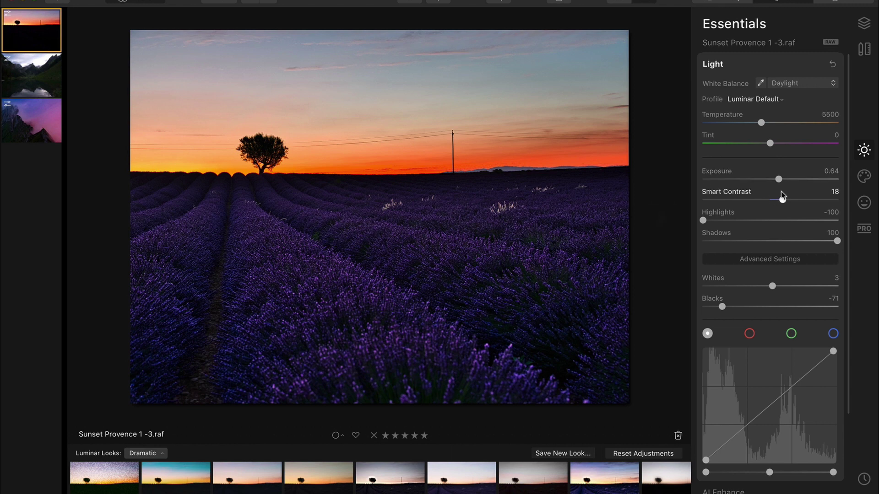
Step: In the professional tools' Adjustable Gradient, set the top Exposure to -19 and Warmth to -38
scroll(789, 189, down, 4)
scroll(789, 188, down, 3)
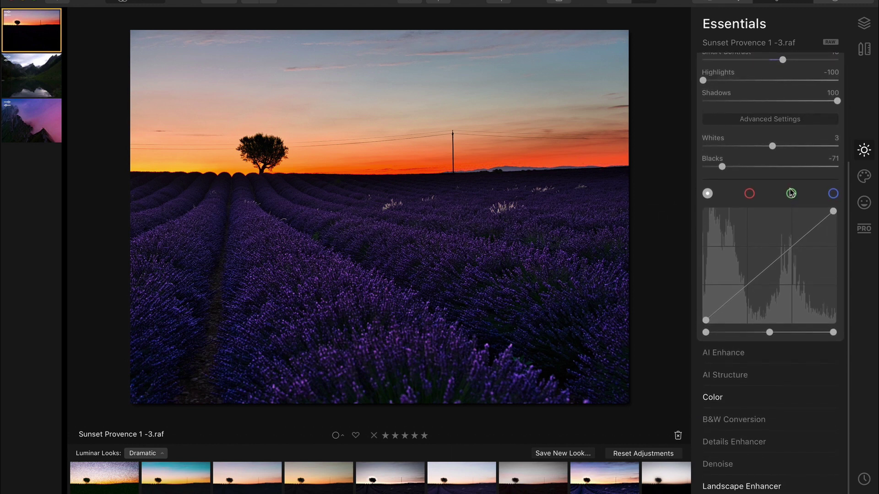
click(869, 235)
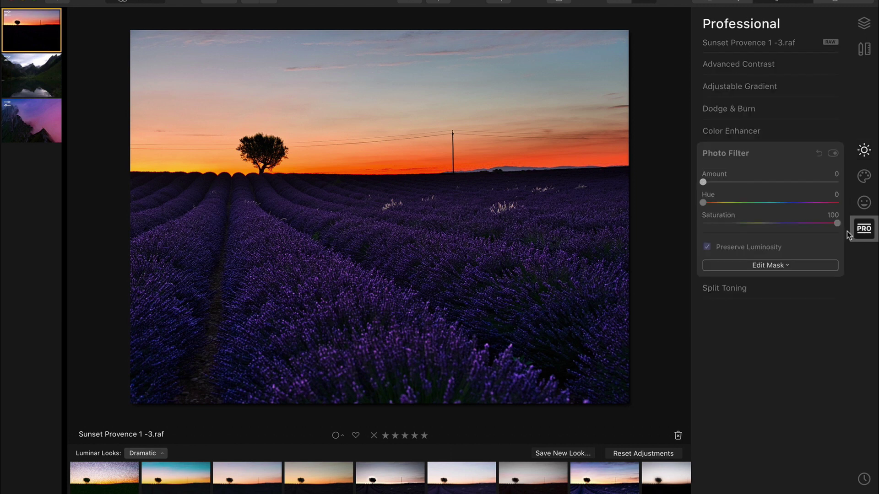
click(732, 92)
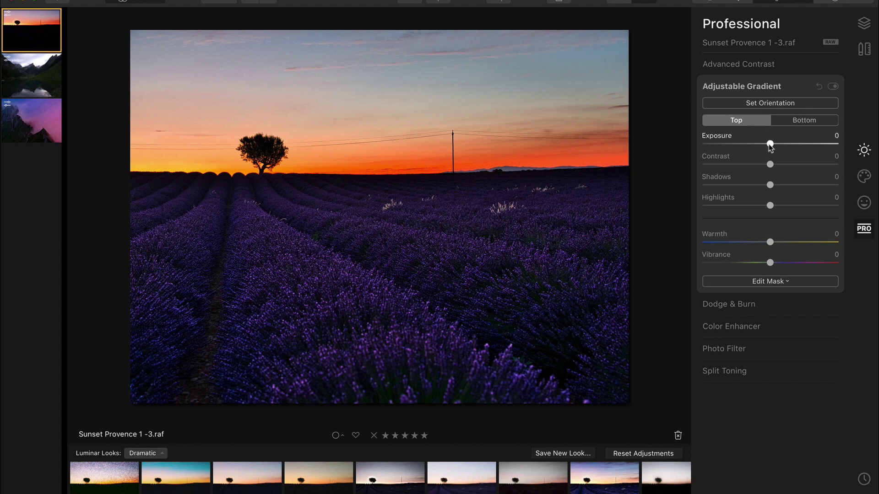
drag(770, 145, 756, 145)
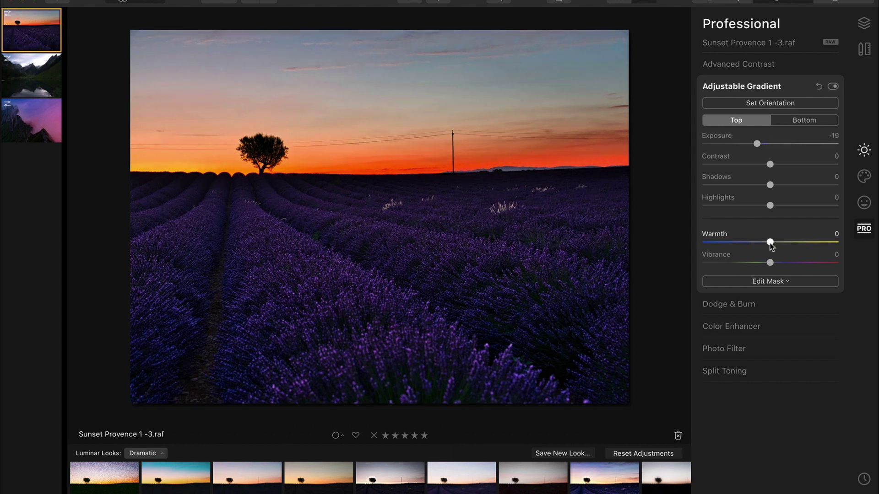
drag(770, 242, 744, 242)
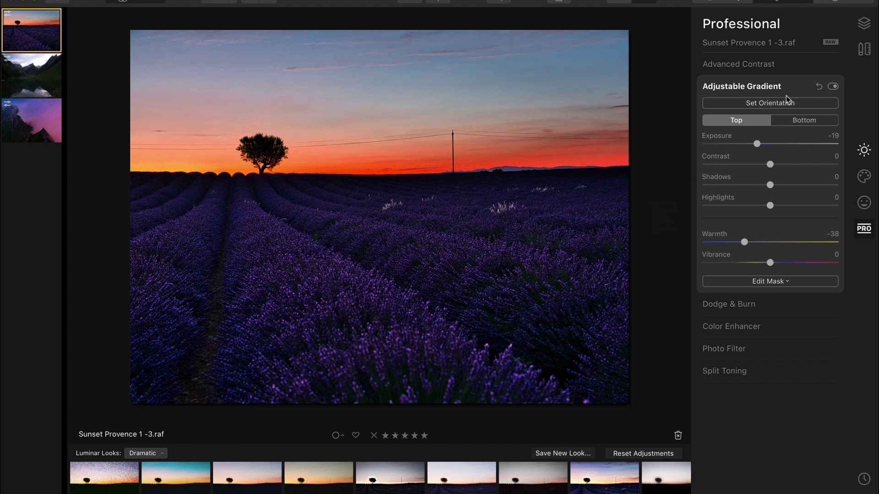
Step: Move the gradient up into the sky above the horizon and set its top Exposure to -38, Warmth to -28 and Vibrance to 25
click(770, 102)
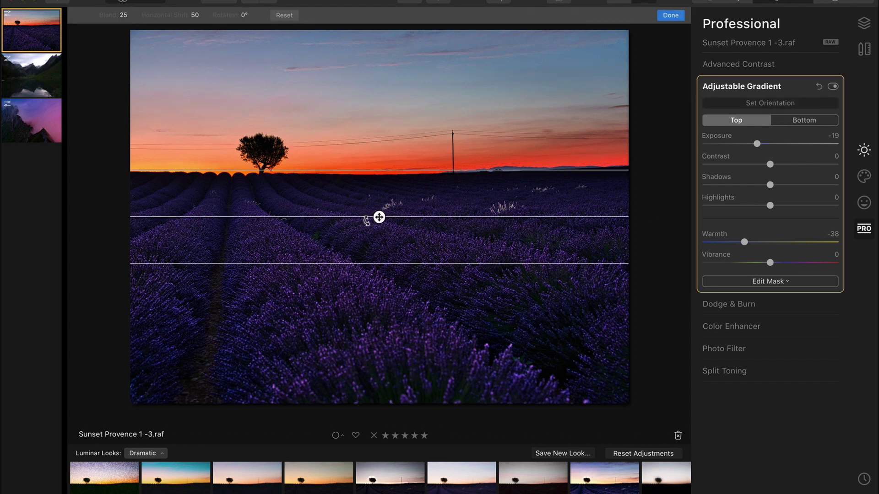
drag(378, 217, 365, 128)
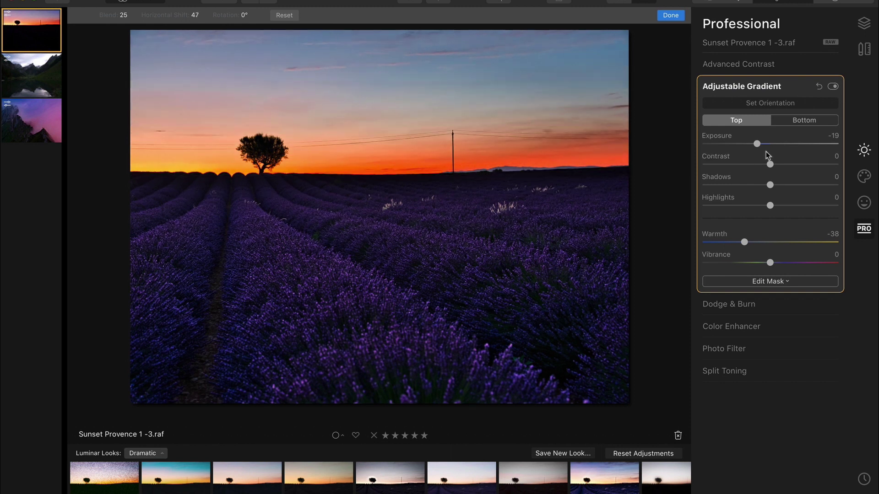
mouse_move(757, 143)
mouse_down()
mouse_move(735, 143)
mouse_move(743, 146)
mouse_up()
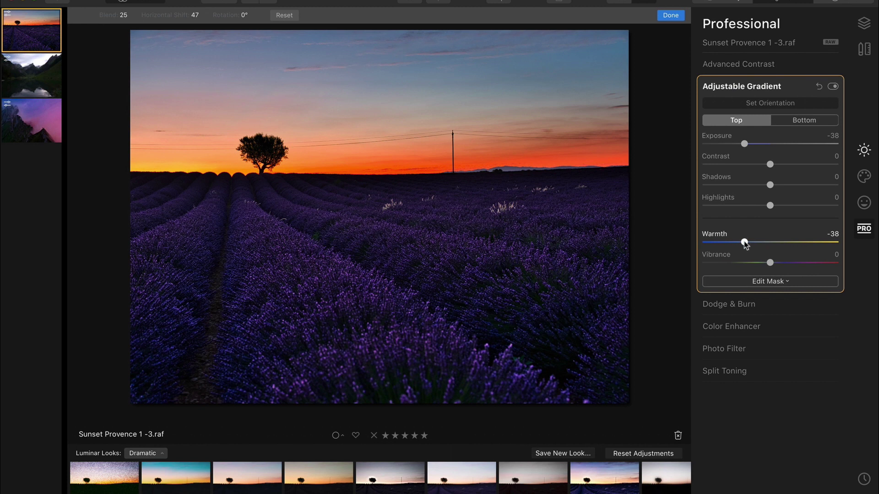
mouse_move(744, 241)
mouse_down()
mouse_move(727, 240)
mouse_move(743, 240)
mouse_up()
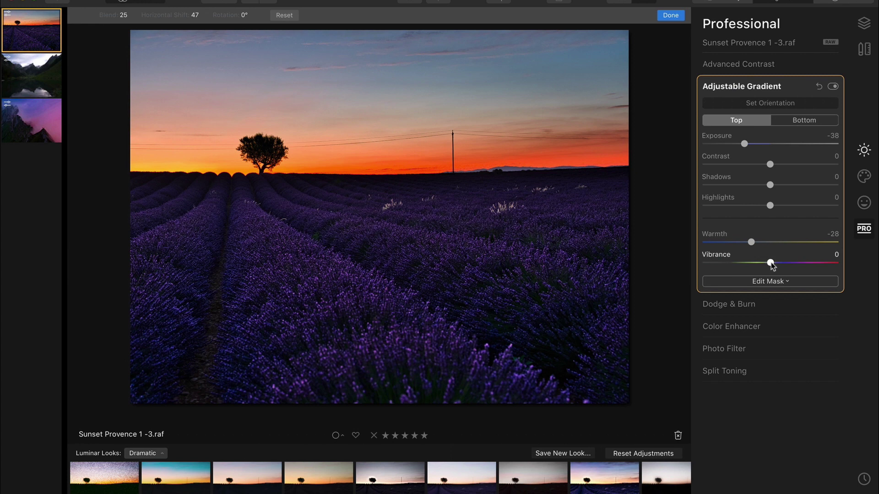
drag(771, 264, 787, 264)
mouse_move(365, 211)
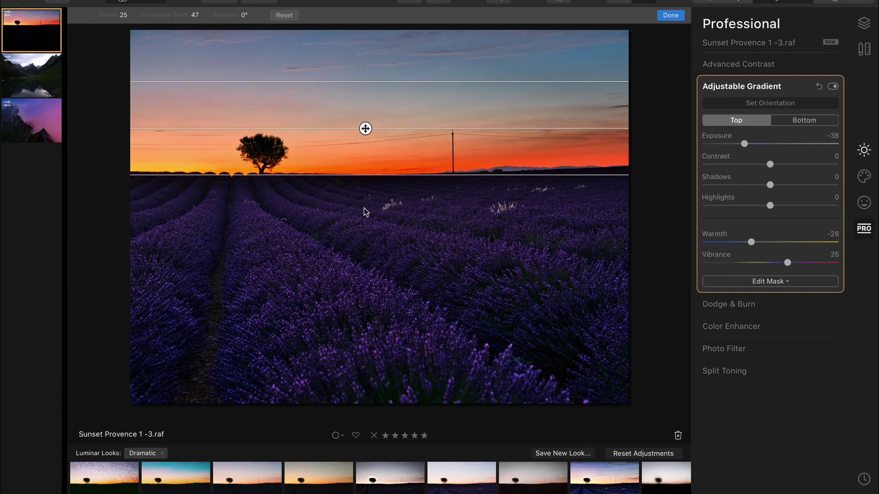
Step: Switch to Lightroom Classic to compare its version of the sunset, and return to Luminar 4
key(super+Tab)
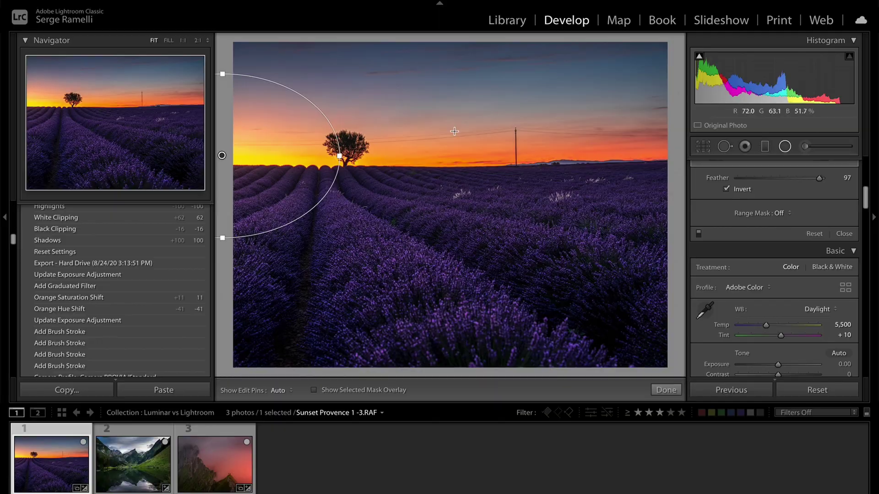
key(super+Tab)
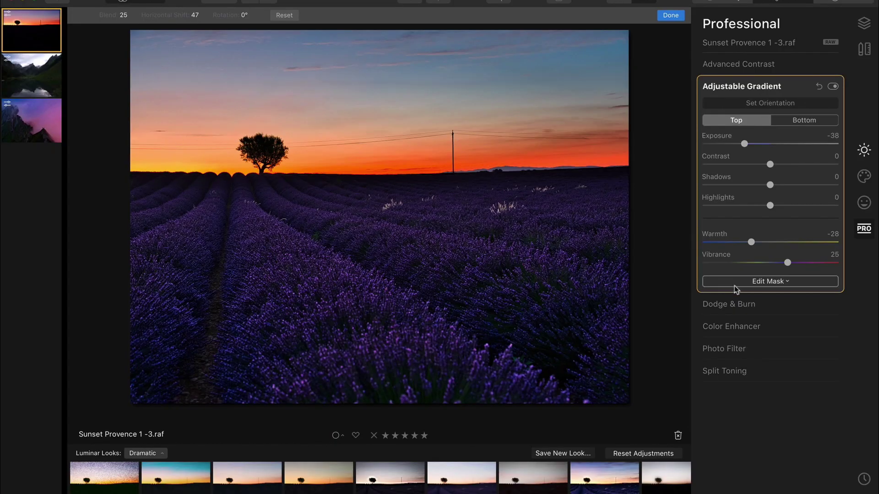
Step: In the Color Enhancer, set Color Contrast Amount to 27 and Hue to 43, and Split Color Warmth Warm to 79
click(751, 325)
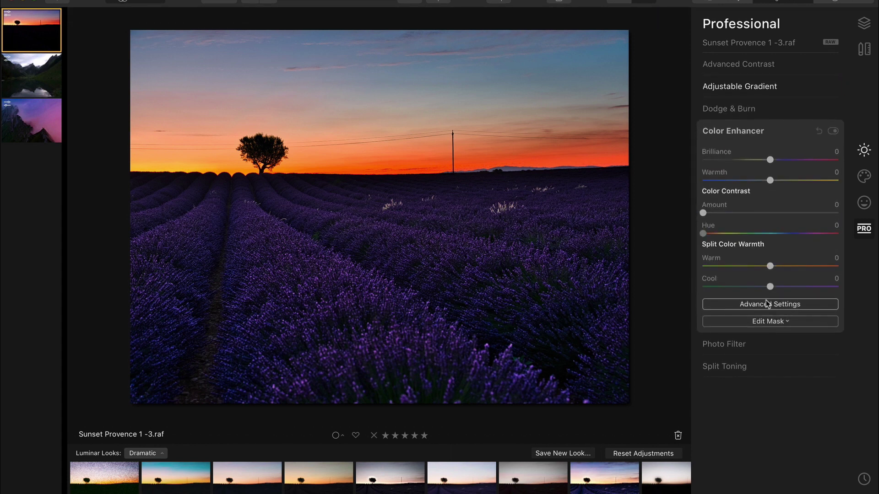
mouse_move(770, 267)
mouse_down()
mouse_move(823, 267)
mouse_move(761, 267)
mouse_move(770, 269)
mouse_up()
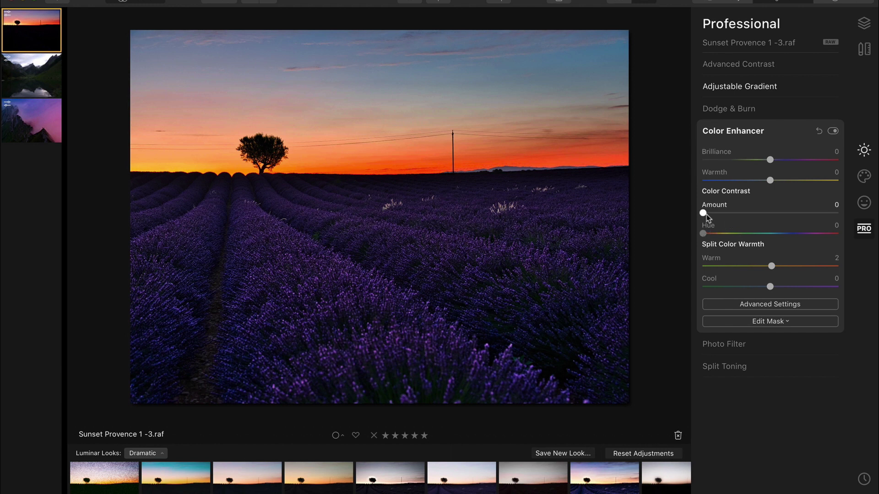
drag(704, 214, 741, 212)
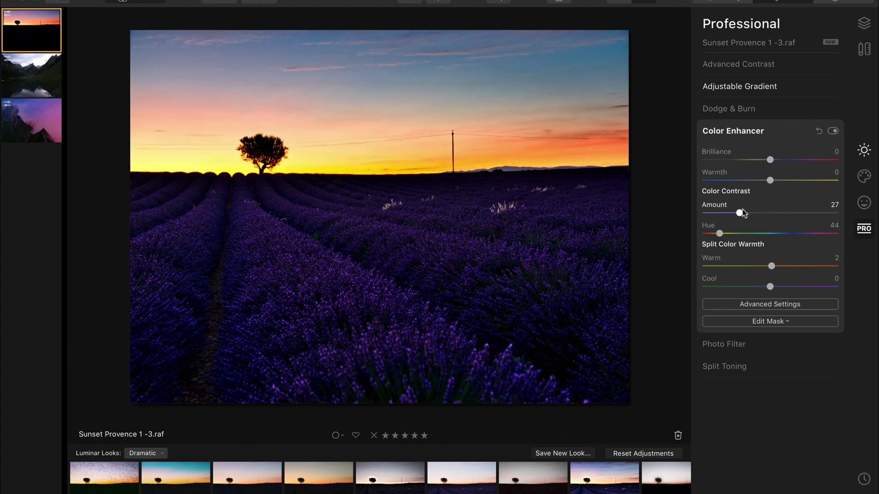
drag(797, 266, 839, 266)
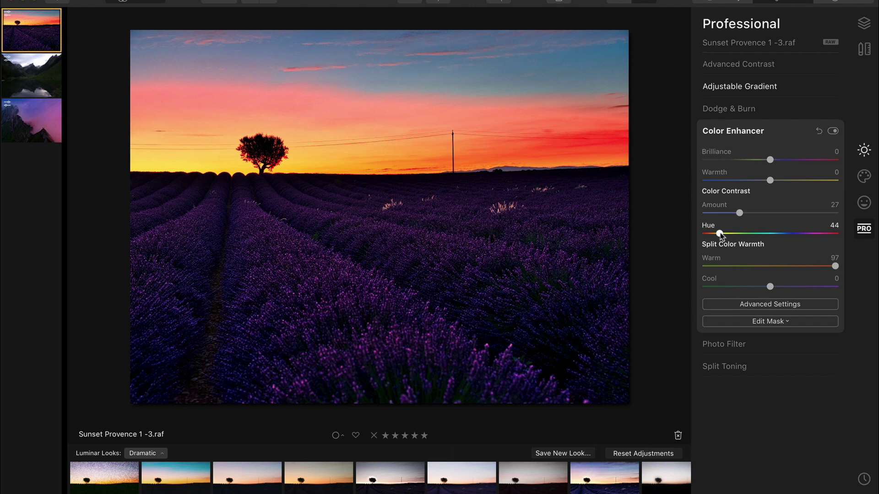
mouse_move(721, 236)
mouse_down()
mouse_move(737, 235)
mouse_move(703, 235)
mouse_move(718, 233)
mouse_up()
drag(834, 265, 824, 268)
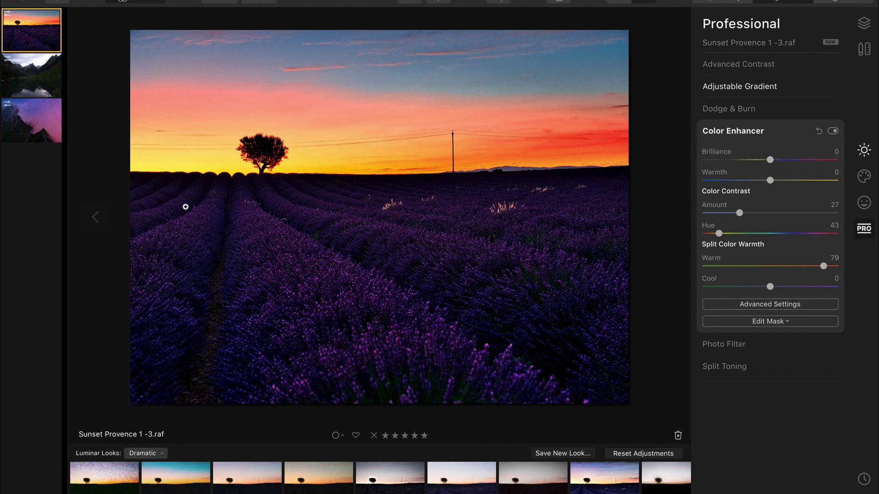
Step: Draw a radial mask for the Color Enhancer around the sunset glow beside the tree and invert it
click(789, 324)
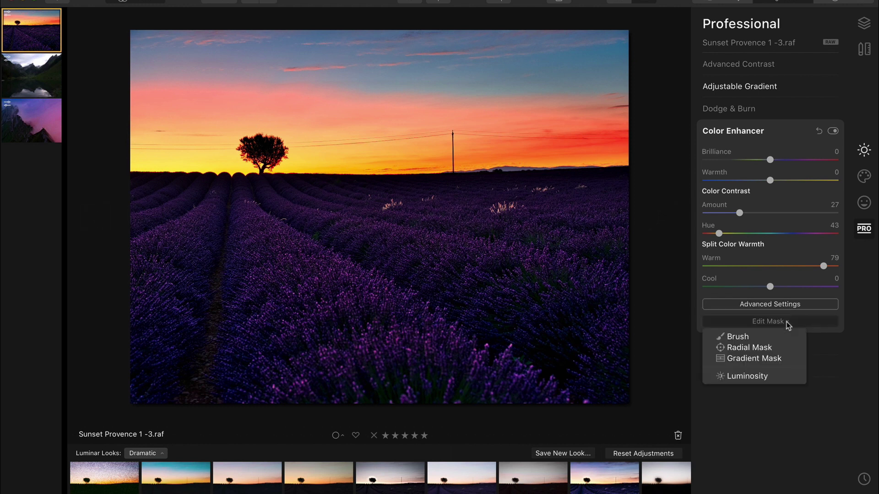
click(764, 350)
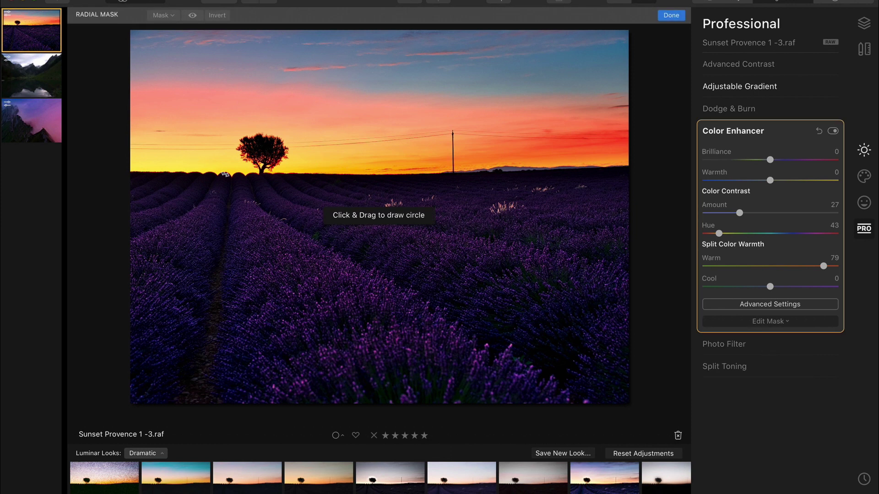
drag(192, 158, 273, 175)
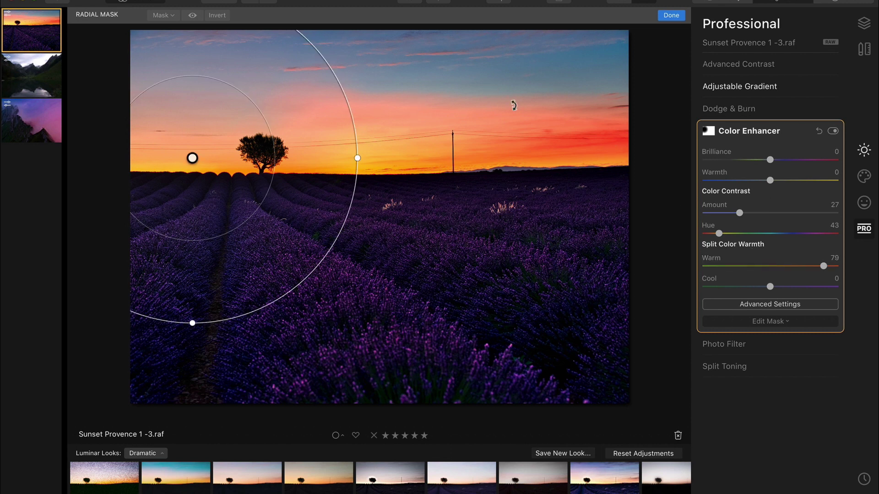
click(218, 16)
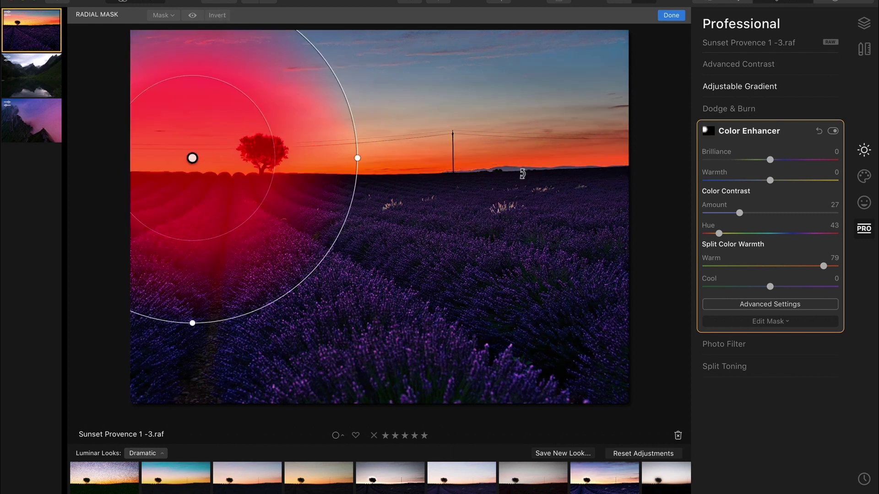
Step: Enlarge the radial mask, shift its center past the photo's left edge, and reduce the Color Enhancer's Warm value
drag(192, 158, 150, 158)
drag(317, 158, 398, 158)
drag(152, 159, 104, 161)
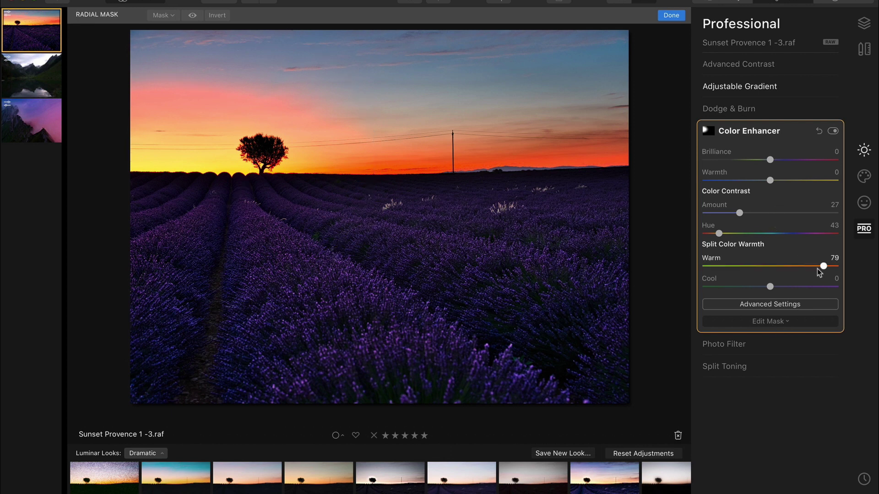
drag(820, 268, 784, 270)
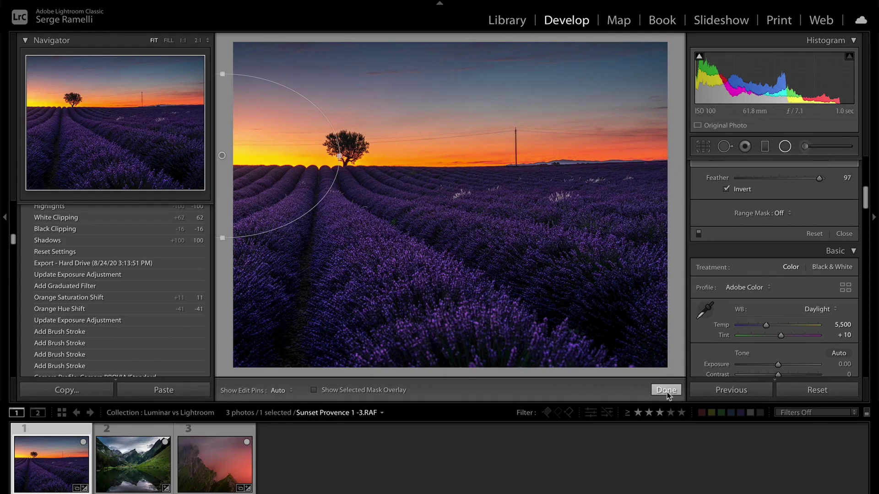
Step: Switch to Lightroom Classic, close the radial filter and set the Basic Contrast to +46
click(666, 392)
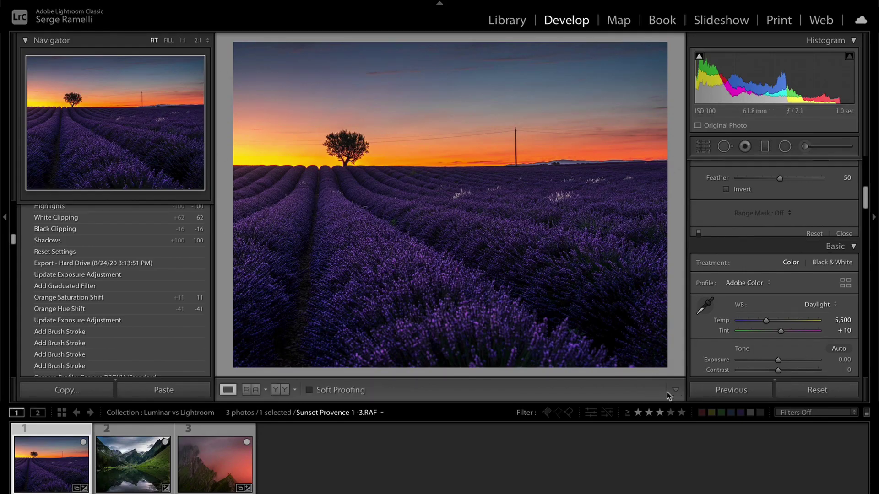
scroll(757, 253, up, 3)
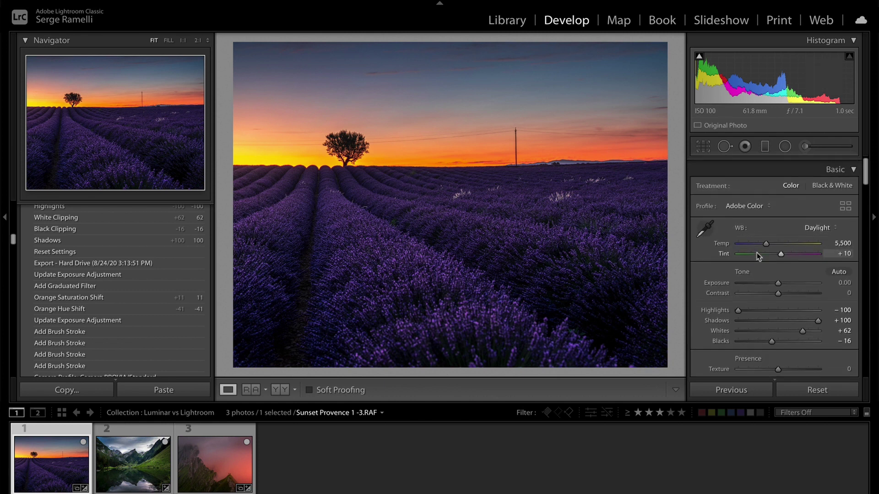
drag(778, 288, 796, 289)
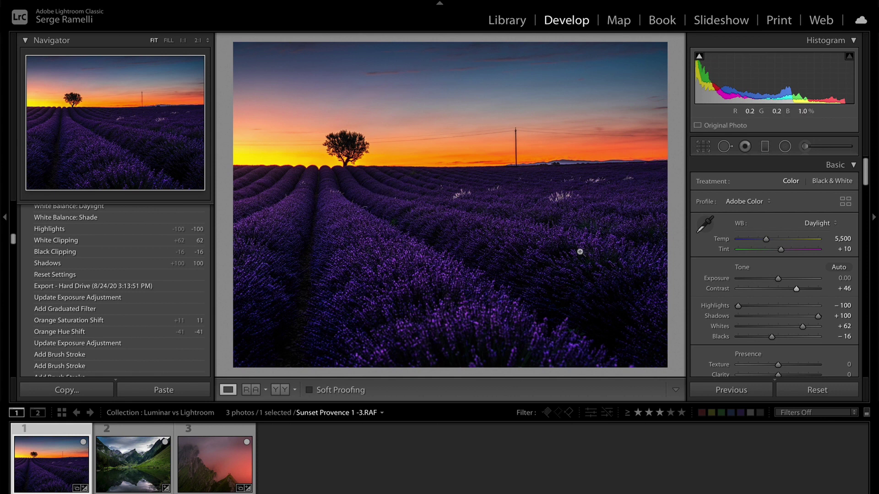
Step: Set the Adjustment Brush to Exposure 0.40 and paint over the rows of the lavender field to brighten them
click(804, 146)
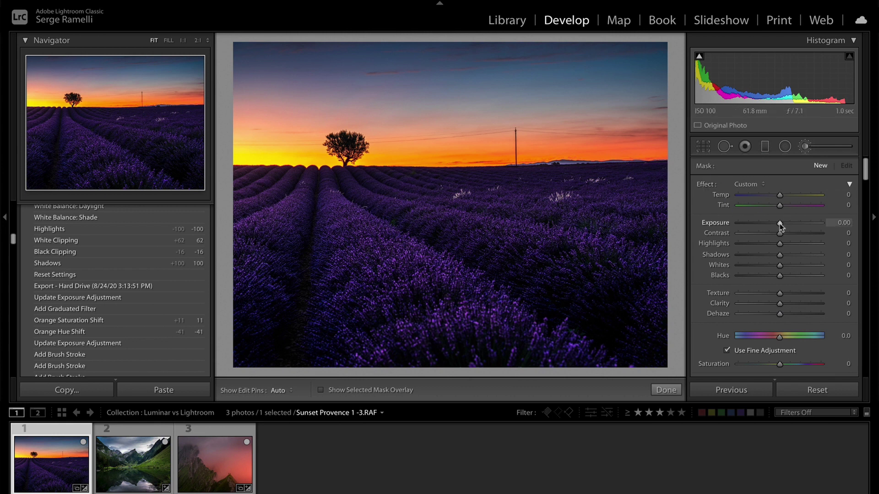
drag(779, 223, 783, 224)
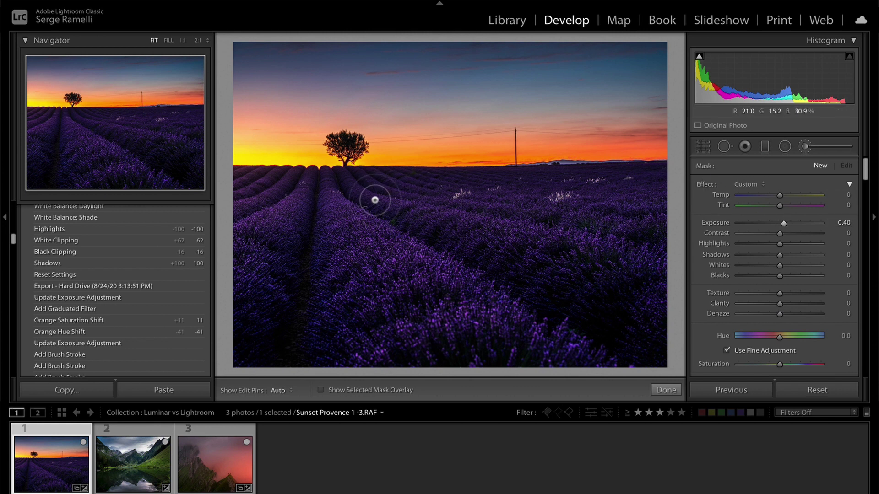
key(h)
mouse_move(525, 241)
mouse_down()
mouse_move(699, 241)
mouse_move(691, 239)
mouse_up()
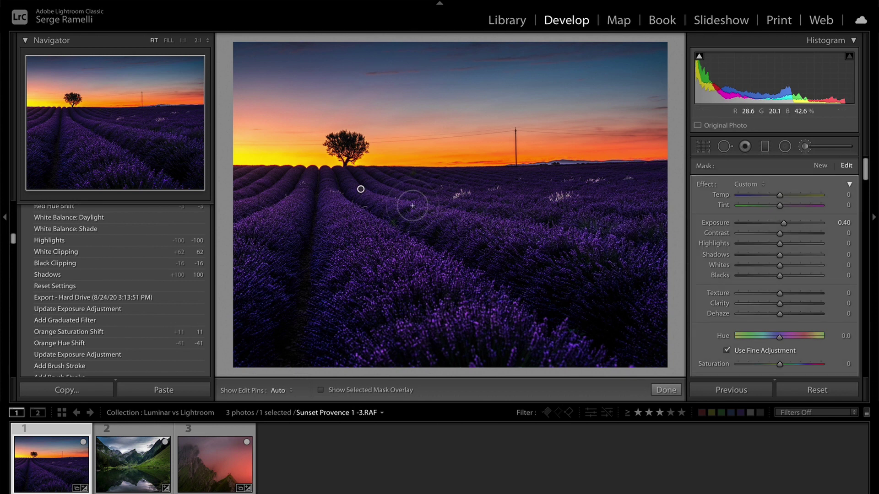
drag(306, 188, 220, 293)
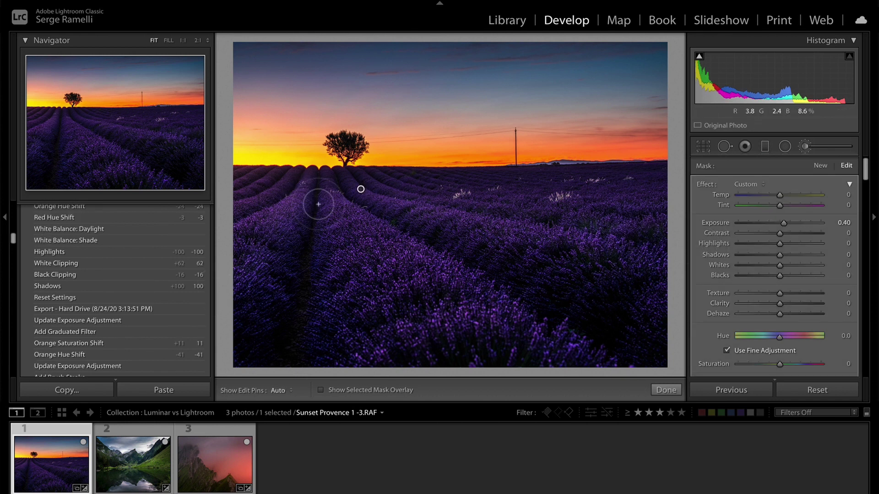
drag(324, 193, 505, 347)
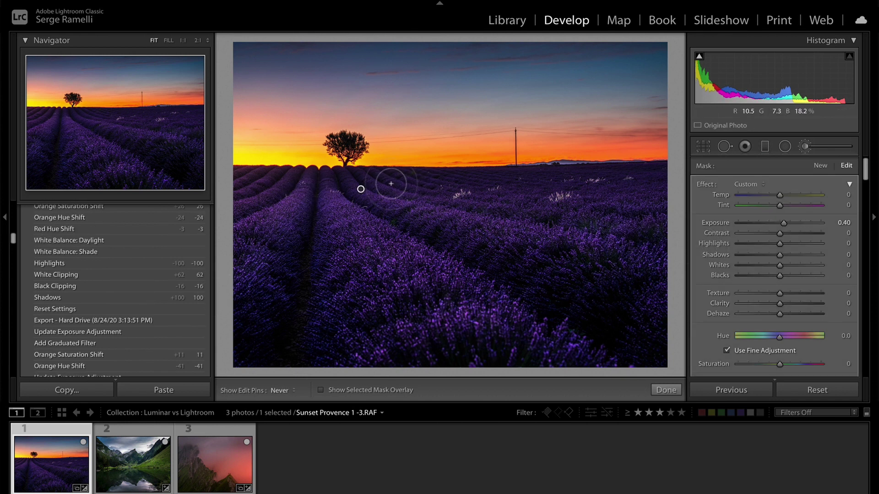
drag(392, 183, 623, 234)
drag(266, 181, 221, 224)
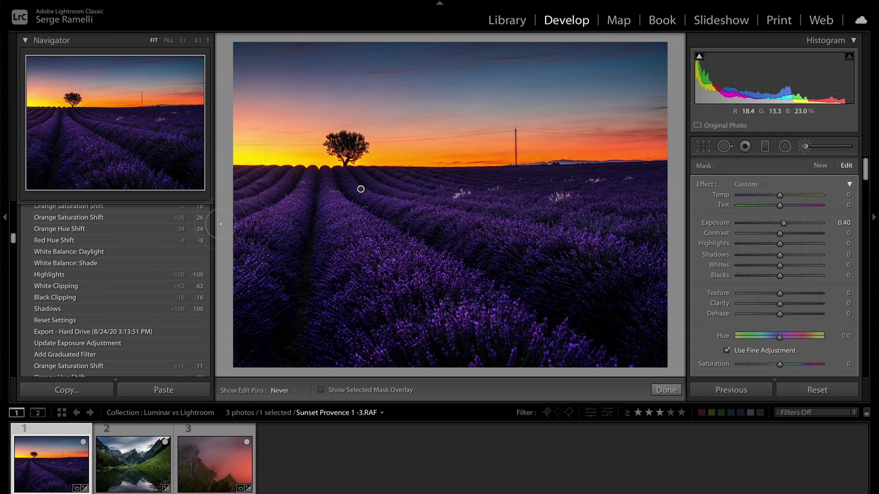
scroll(761, 323, down, 8)
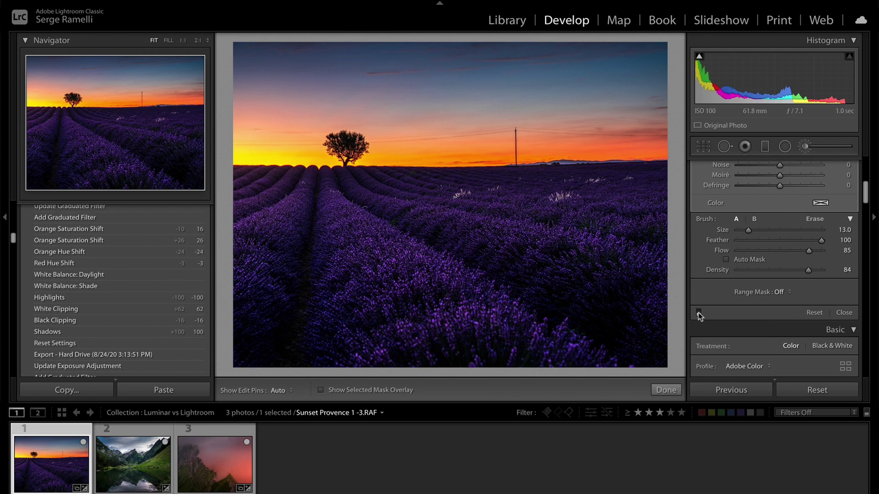
Step: Close the Adjustment Brush and compare the edited lavender photo with its original in an enlarged view without side panels
click(666, 390)
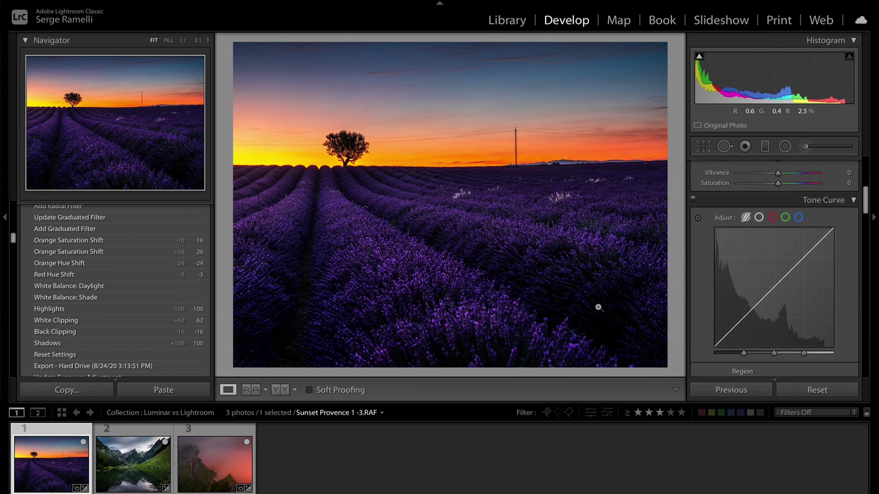
key(shift+Tab)
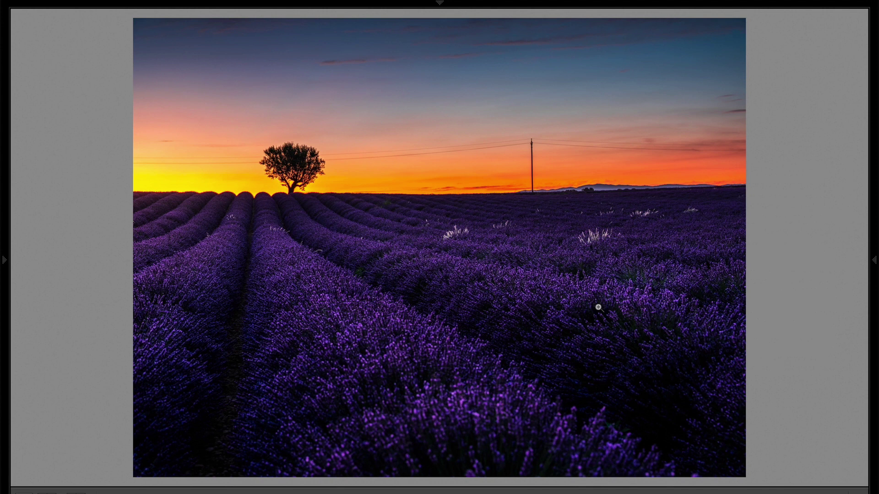
key(backslash)
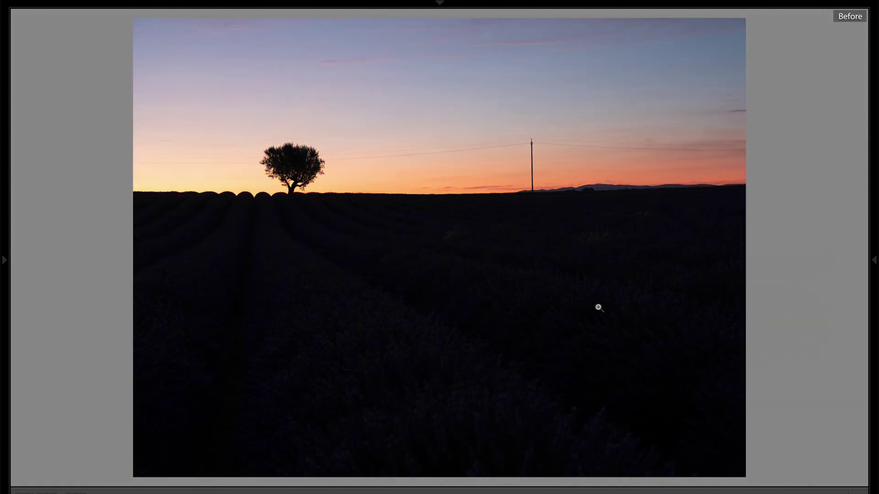
key(backslash)
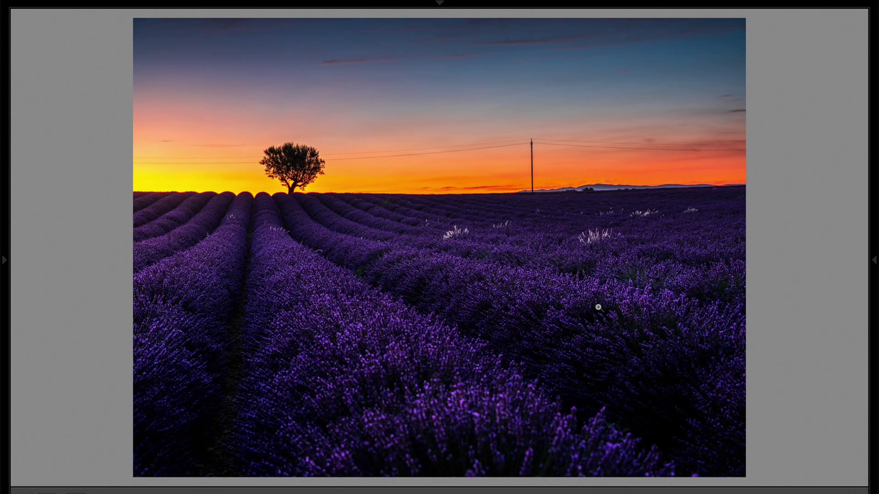
Step: Switch to Luminar 4 and start Dodge & Burn painting in Lighten mode with the brush strength at 28%
key(super+Tab)
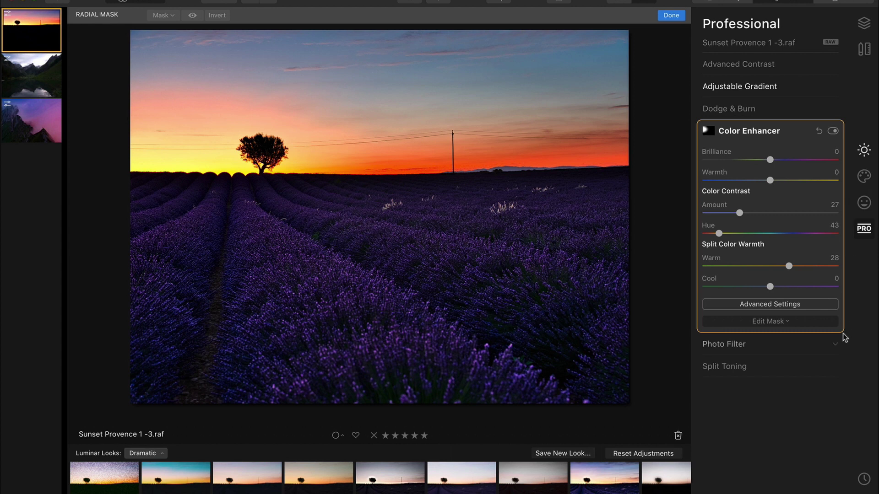
click(741, 110)
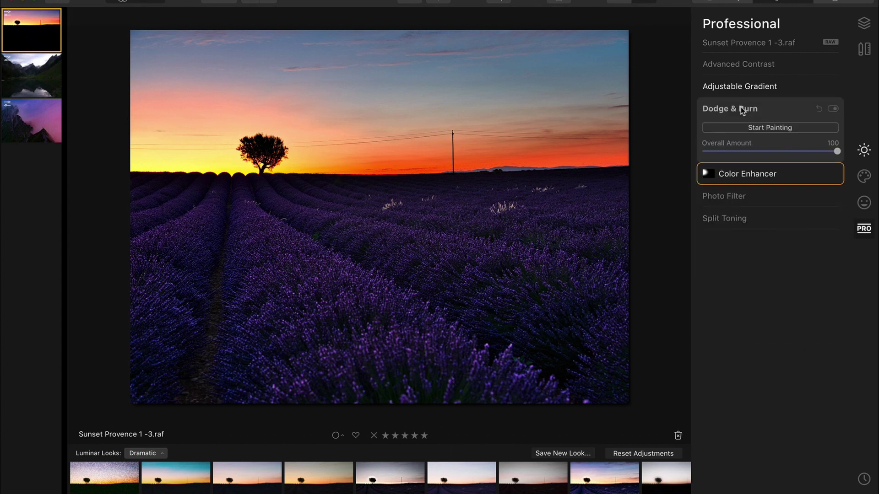
click(776, 127)
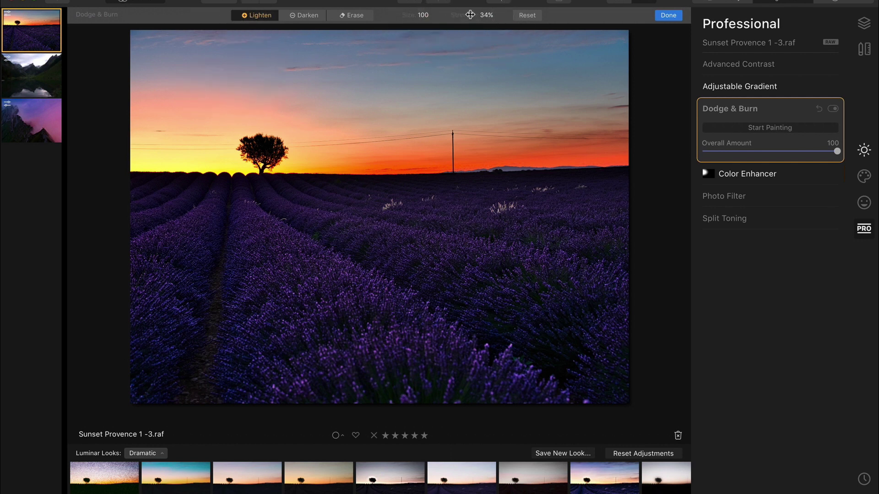
click(496, 16)
drag(487, 32, 486, 32)
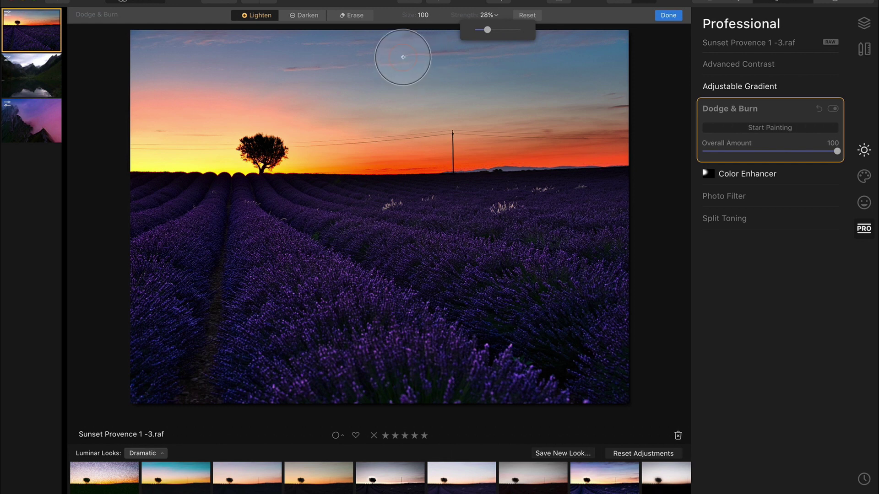
right_click(328, 212)
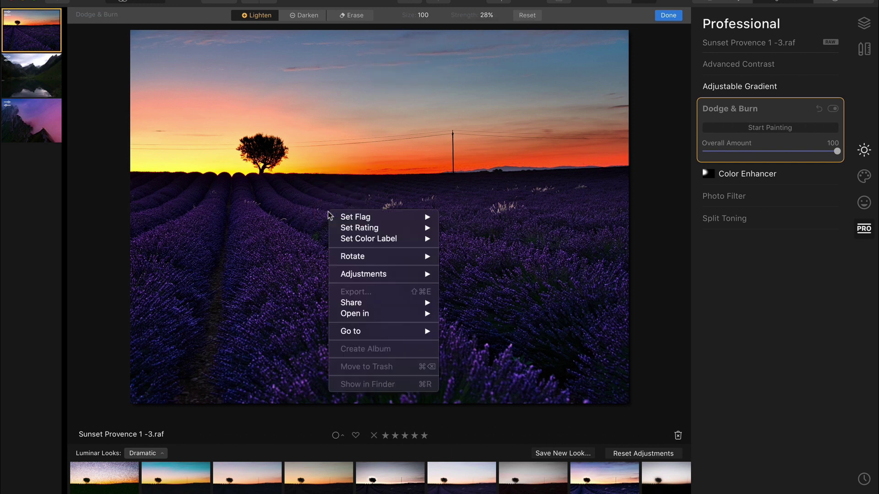
click(262, 196)
Step: Set the brush size to 72, lighten the lavender rows with it, finish painting and compare before and after
click(425, 17)
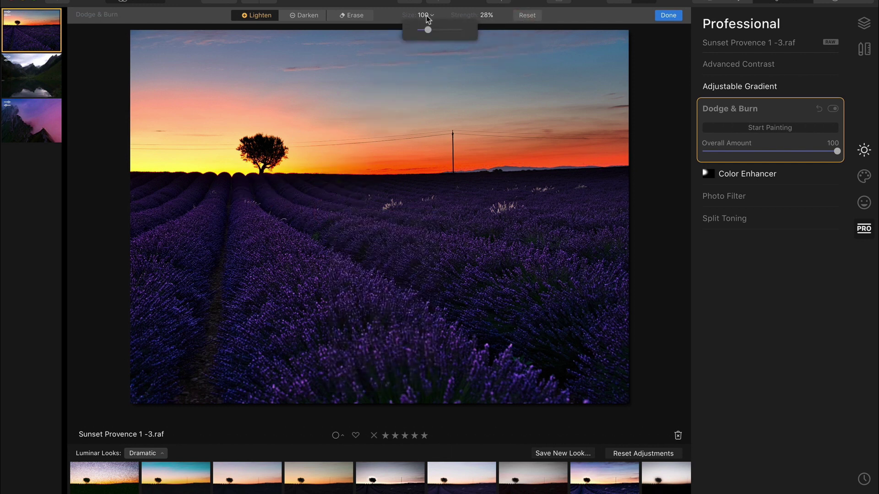
drag(428, 31, 424, 29)
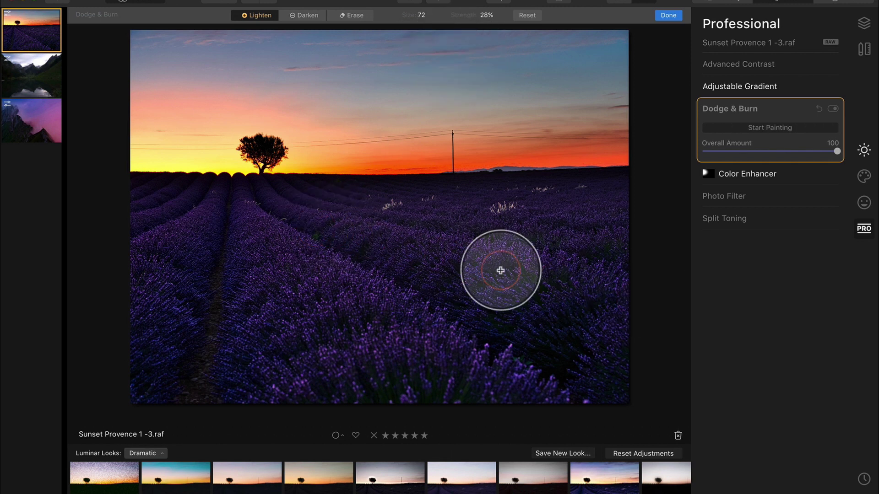
mouse_move(322, 228)
mouse_down()
mouse_move(622, 281)
mouse_move(273, 241)
mouse_move(434, 359)
mouse_move(269, 255)
mouse_up()
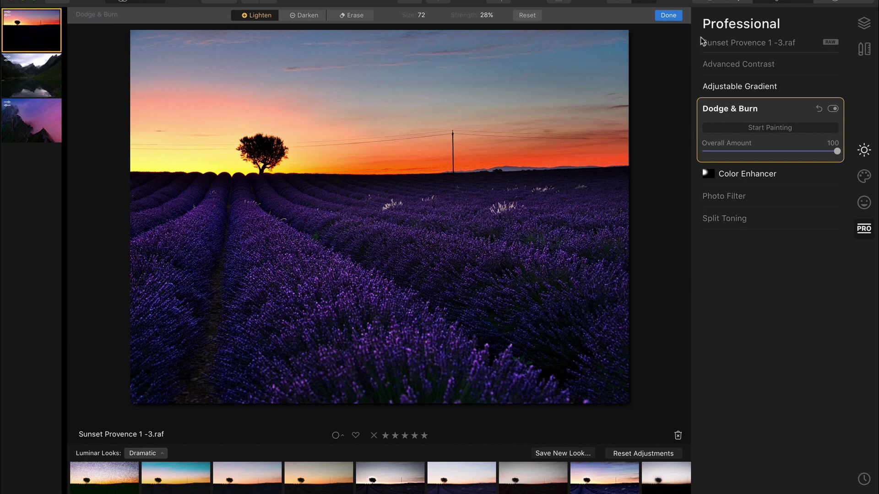
click(669, 16)
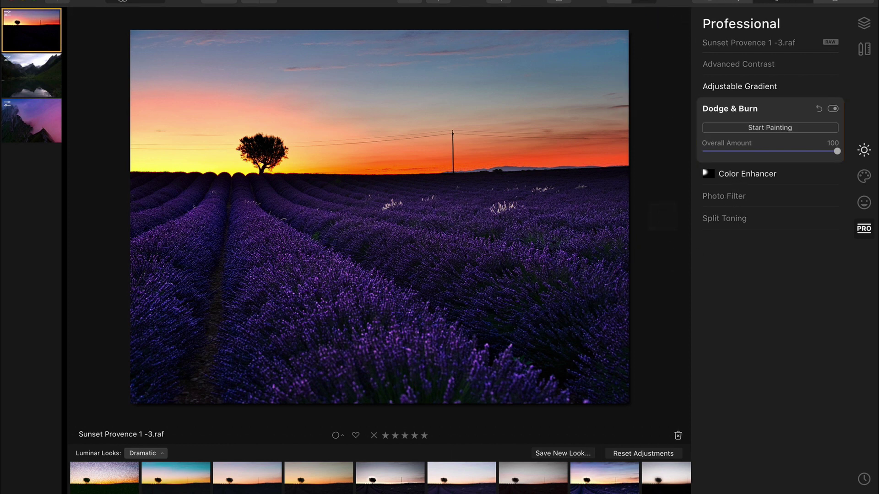
click(411, 3)
click(411, 2)
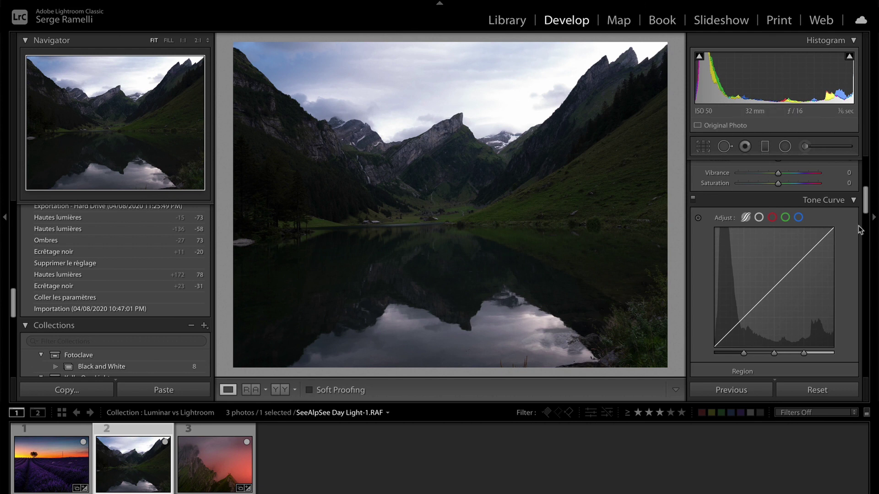
Step: In Lightroom Classic, set the mountain lake photo's Highlights to -87, Shadows +91, Whites +26, Blacks -50 and Exposure -0.20
drag(867, 200, 866, 167)
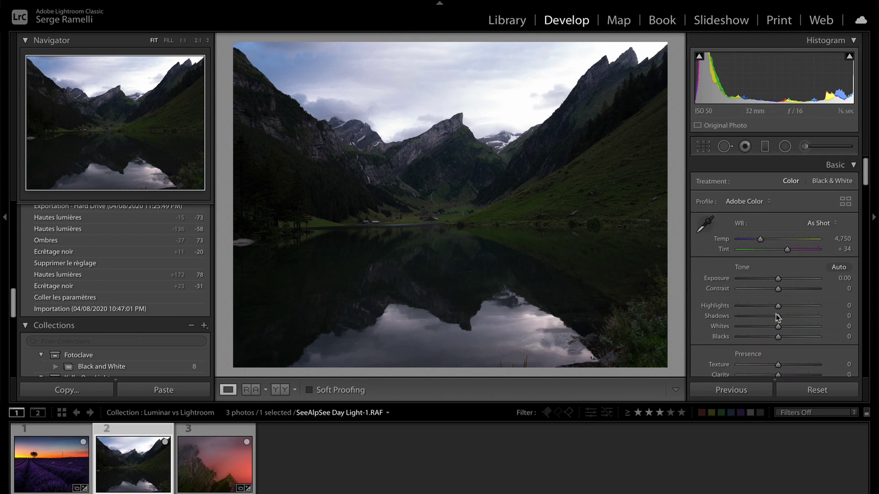
drag(775, 309, 814, 314)
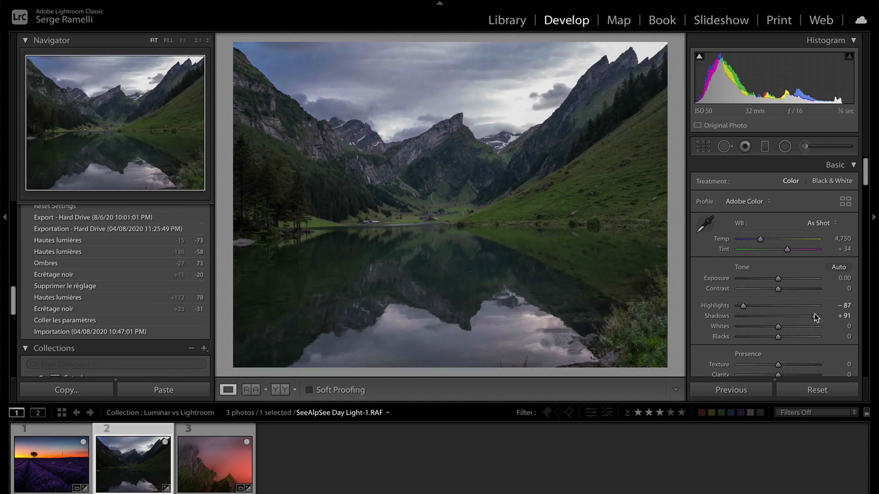
mouse_move(777, 338)
mouse_down()
mouse_move(753, 339)
mouse_move(795, 327)
mouse_move(787, 328)
mouse_up()
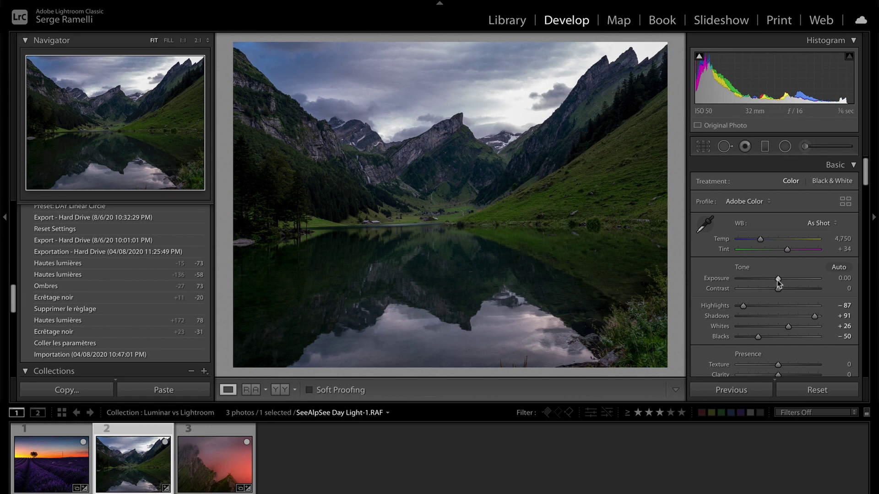
drag(778, 280, 775, 280)
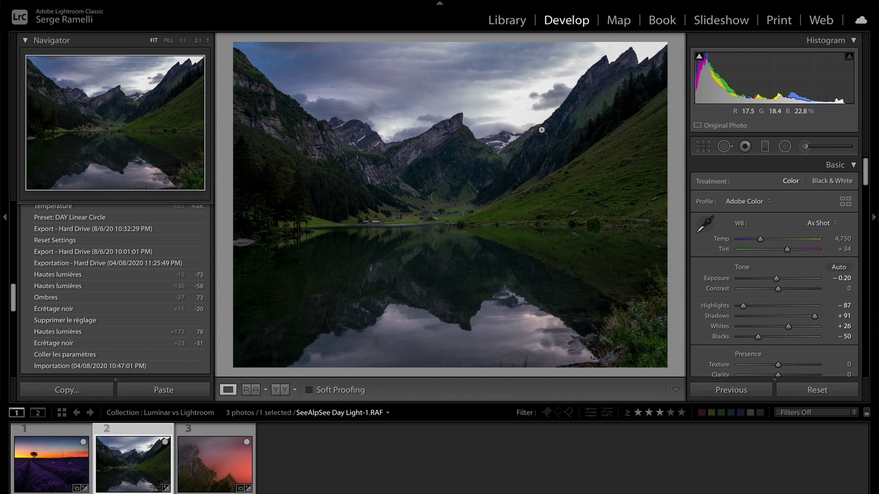
click(785, 147)
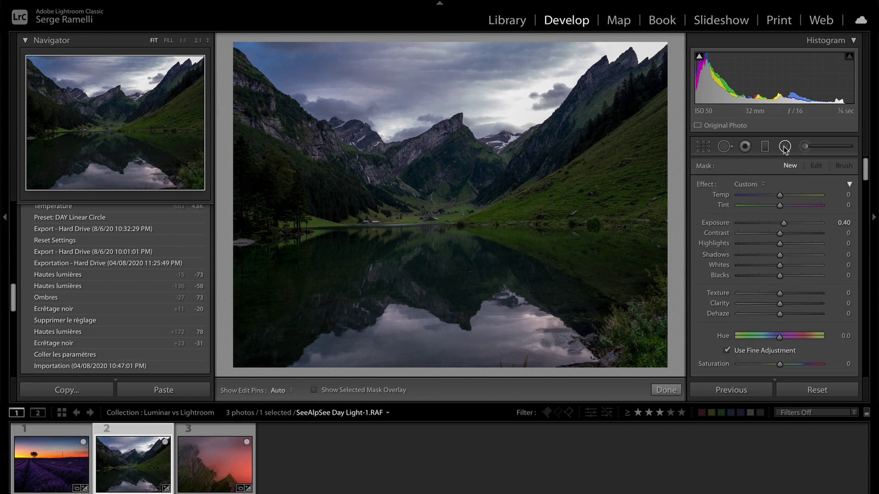
click(666, 390)
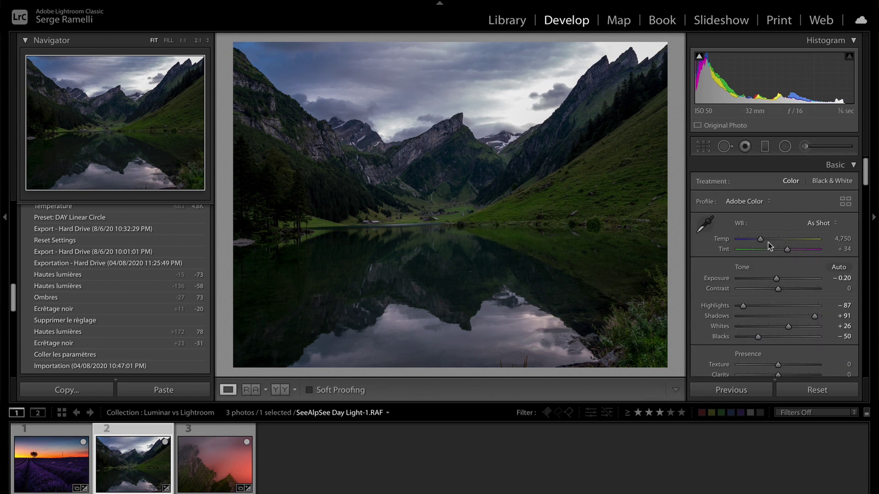
Step: Try the Daylight and Shade white balance presets on the lake photo, and set Temp to 4,729 and Tint to +31
click(819, 224)
click(821, 240)
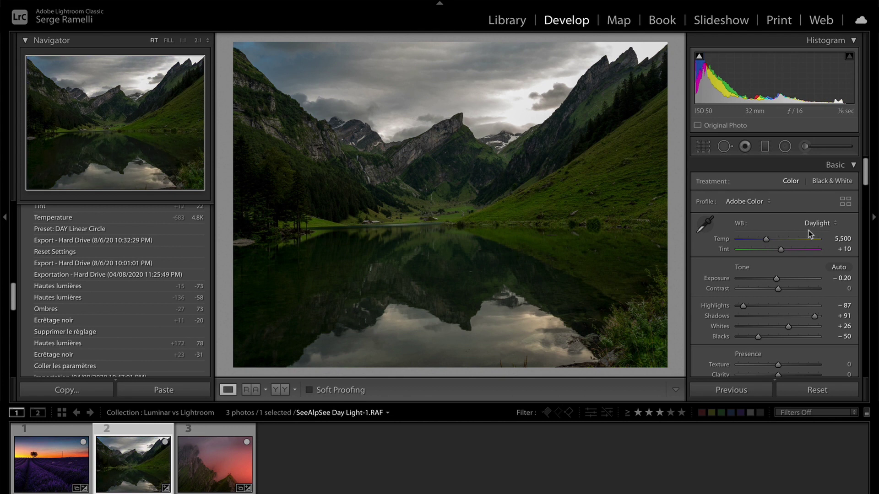
click(824, 223)
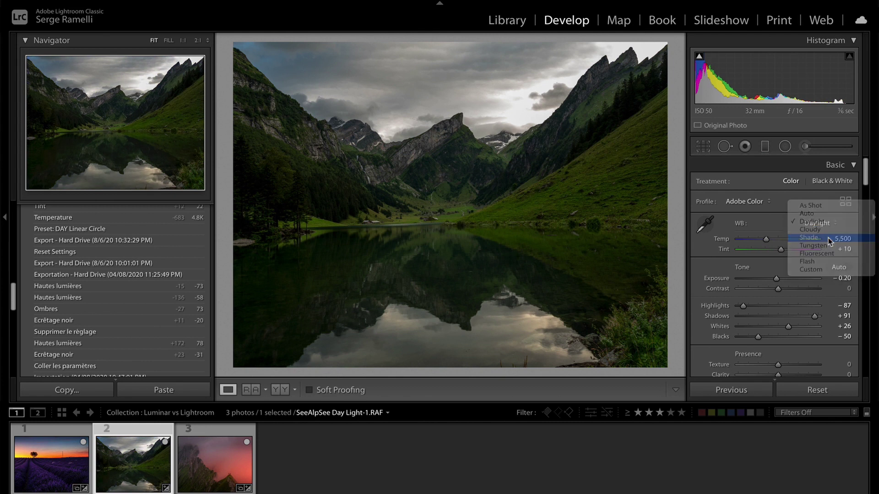
click(830, 239)
click(823, 227)
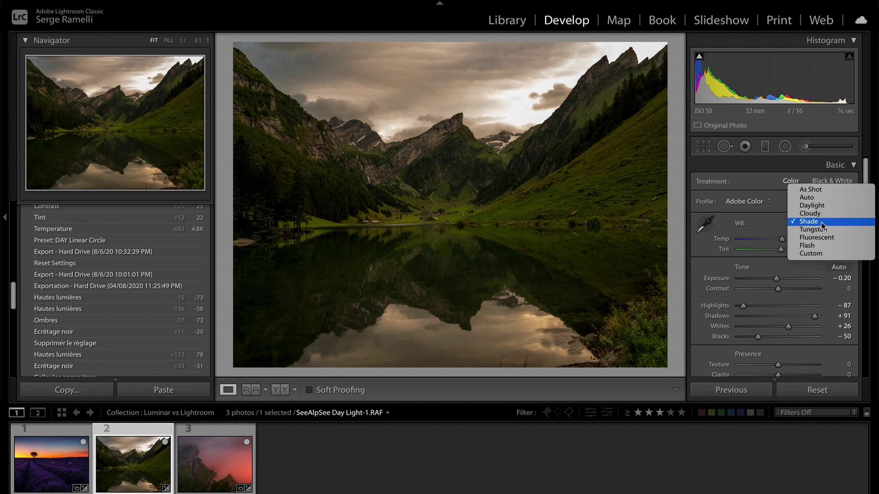
click(823, 206)
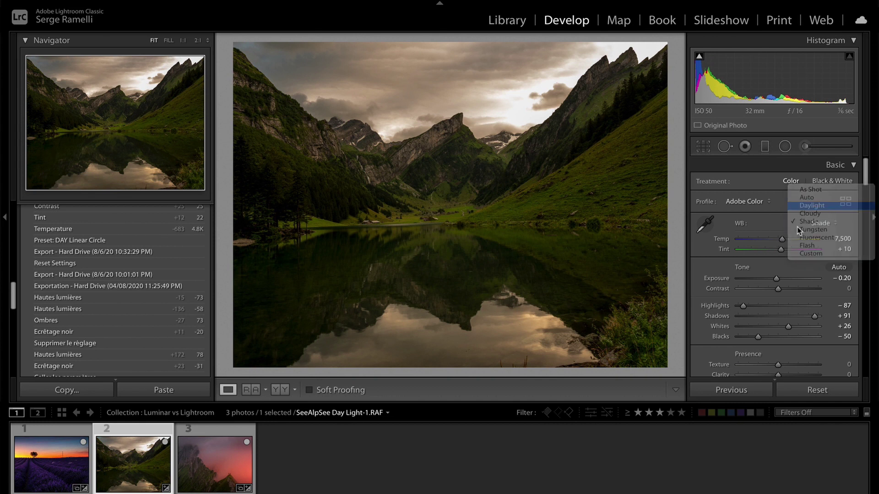
drag(766, 239, 787, 252)
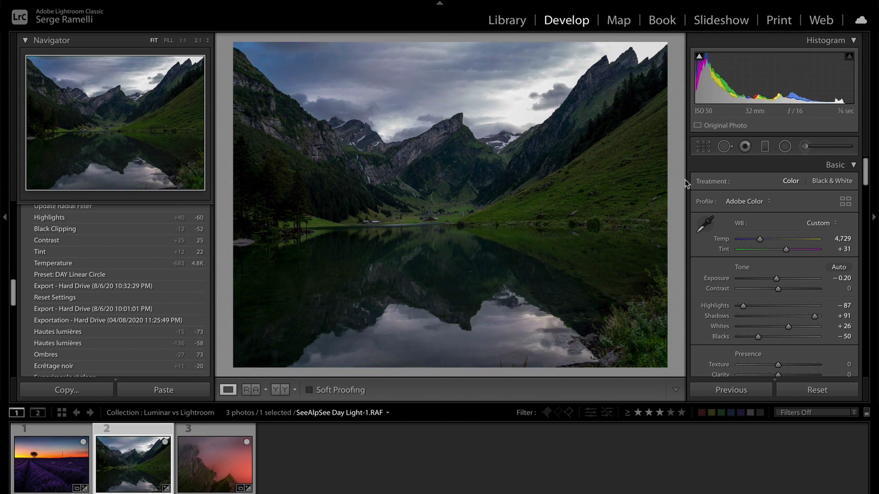
Step: Draw a radial filter over the bright sky between the peaks and set its Temp to 61 and Tint to 50
click(784, 146)
drag(527, 96, 641, 167)
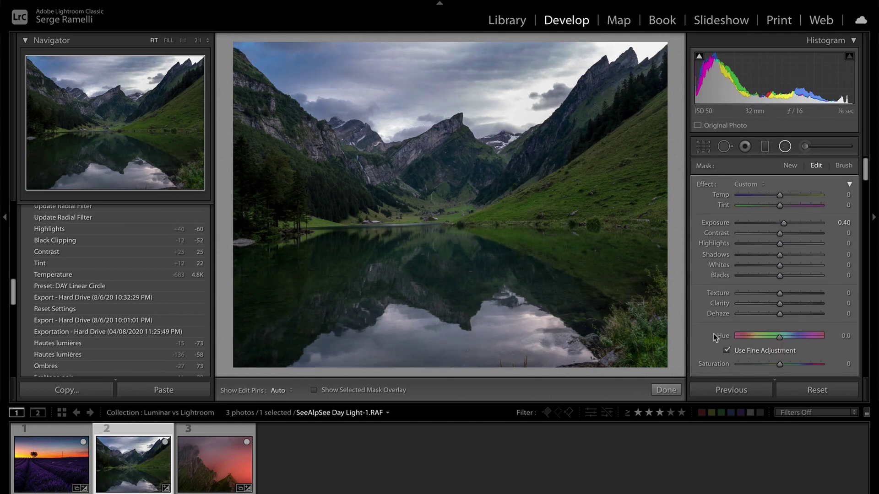
scroll(727, 315, down, 3)
scroll(799, 218, up, 3)
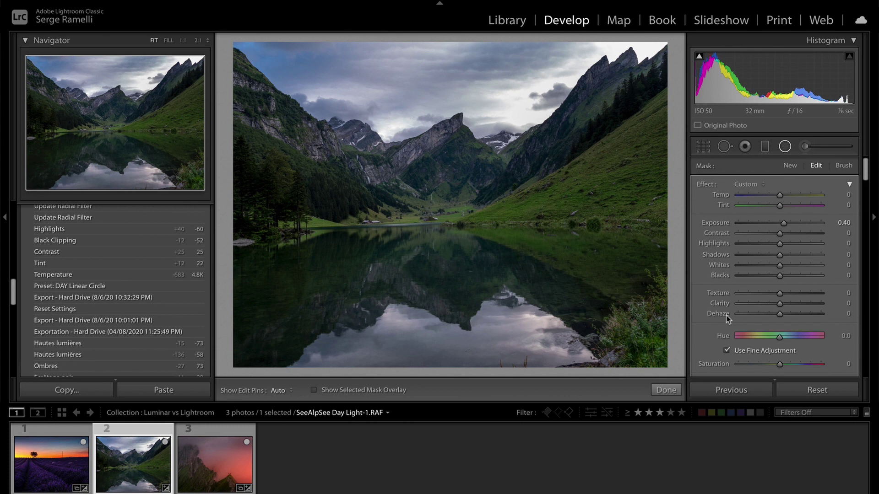
click(804, 194)
click(800, 205)
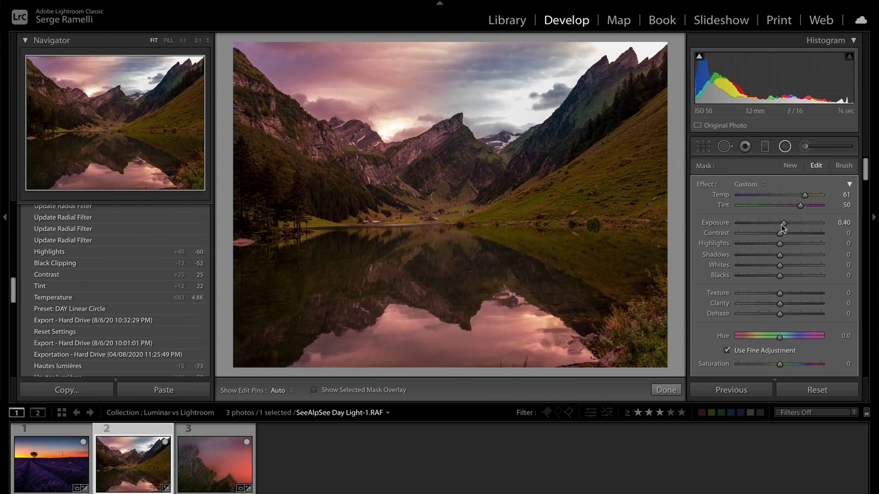
Step: Invert the radial filter so it acts inside the ellipse, and recenter it on the glowing gap beside the ridge
scroll(783, 227, down, 5)
click(739, 291)
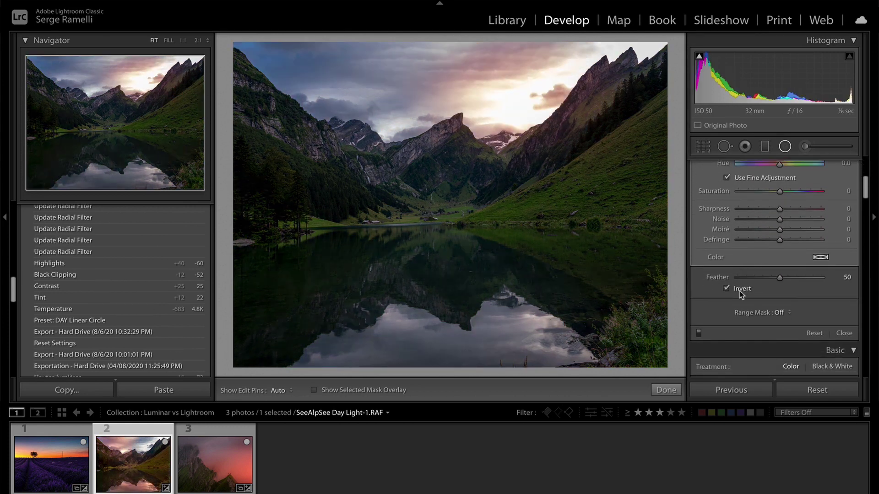
drag(521, 96, 543, 107)
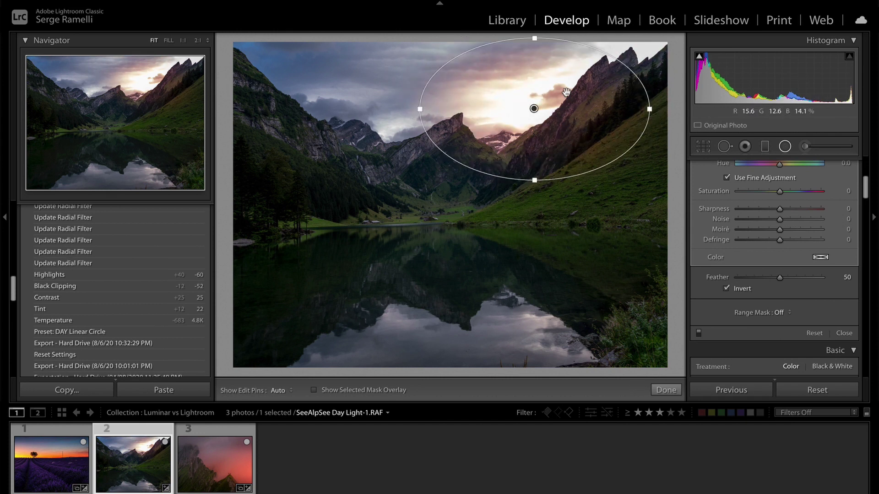
Step: Apply a Luminance range mask to the radial filter and adjust its range sliders
click(785, 313)
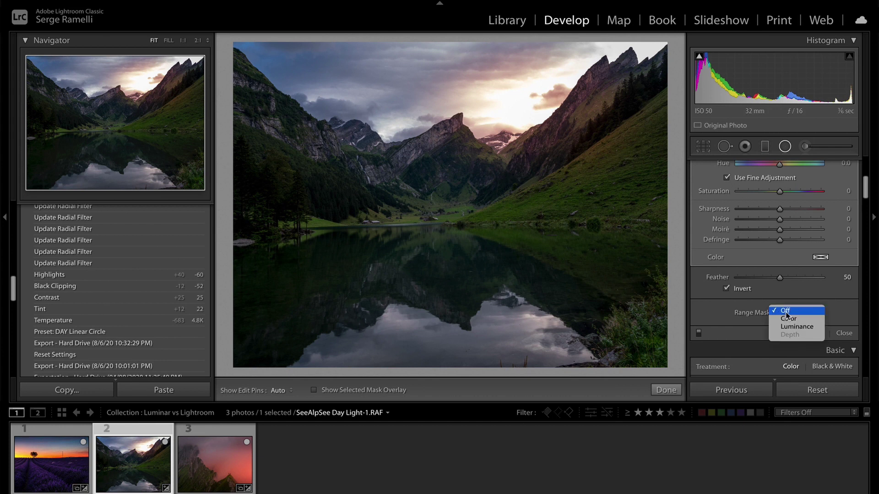
click(793, 328)
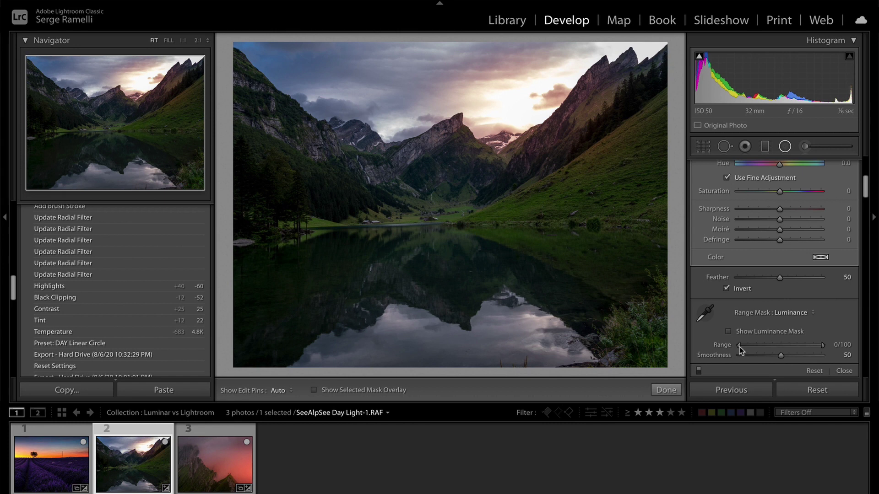
mouse_move(740, 347)
mouse_down()
mouse_move(785, 346)
mouse_move(733, 348)
mouse_up()
drag(793, 348, 774, 347)
Step: Soften the sky glow by setting the radial filter's Exposure to 0.05, Highlights to -8, Tint to 36 and Temp to 33
scroll(793, 219, up, 3)
scroll(793, 219, up, 5)
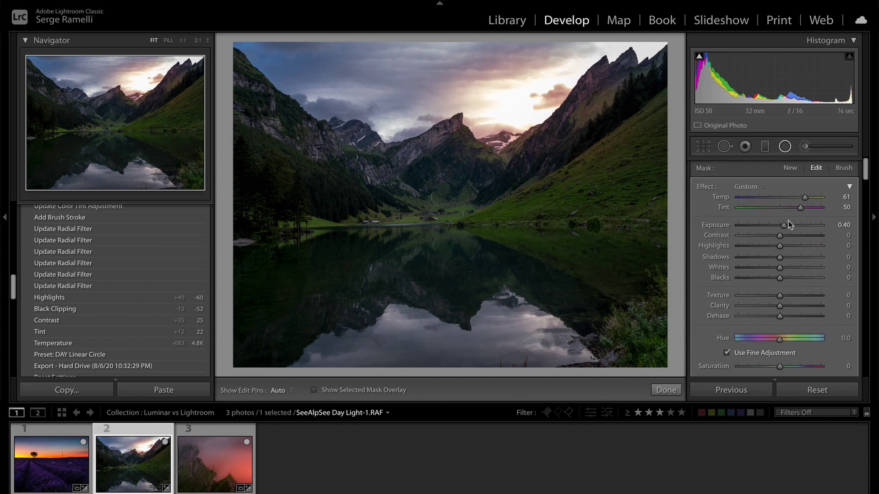
mouse_move(779, 244)
mouse_down()
mouse_move(752, 243)
mouse_move(776, 241)
mouse_up()
drag(798, 207, 792, 195)
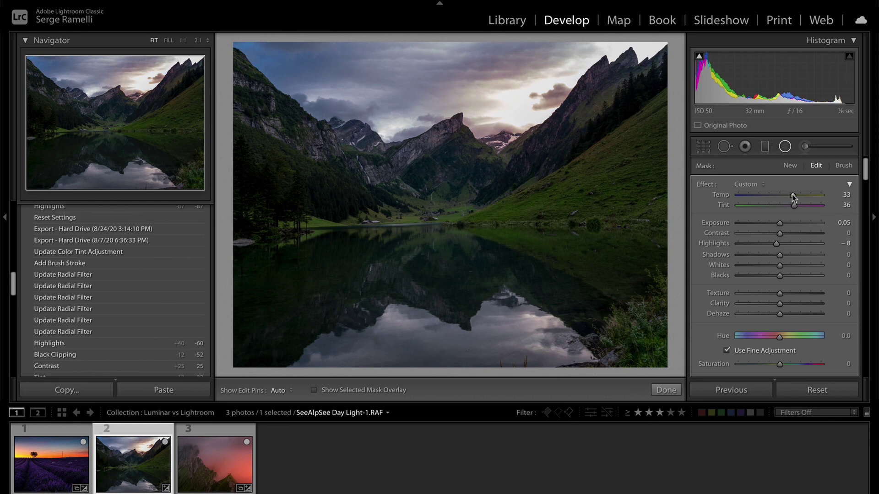
Step: Duplicate the sky's radial filter and place the copy over the cloud reflection in the lake
drag(534, 109, 536, 246)
right_click(539, 107)
click(547, 110)
drag(535, 301, 547, 325)
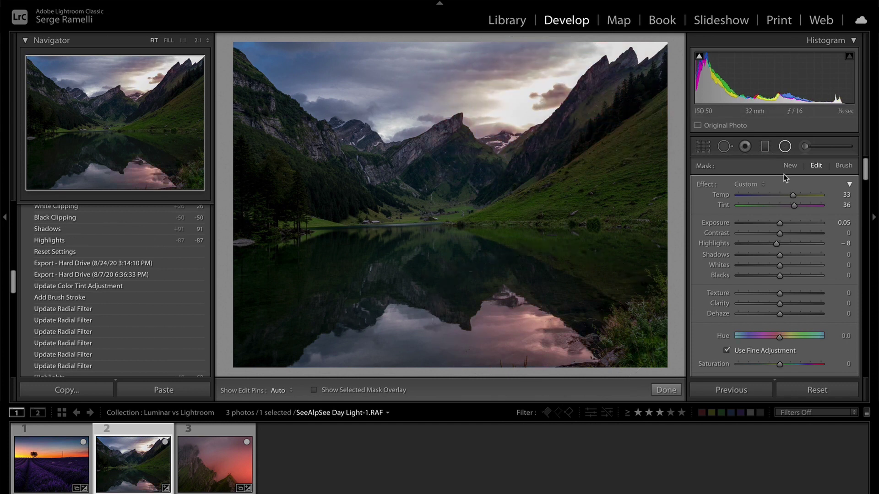
Step: Set the lake reflection's radial filter to Temp 23 and Tint 19, and finish editing it
drag(795, 206, 787, 196)
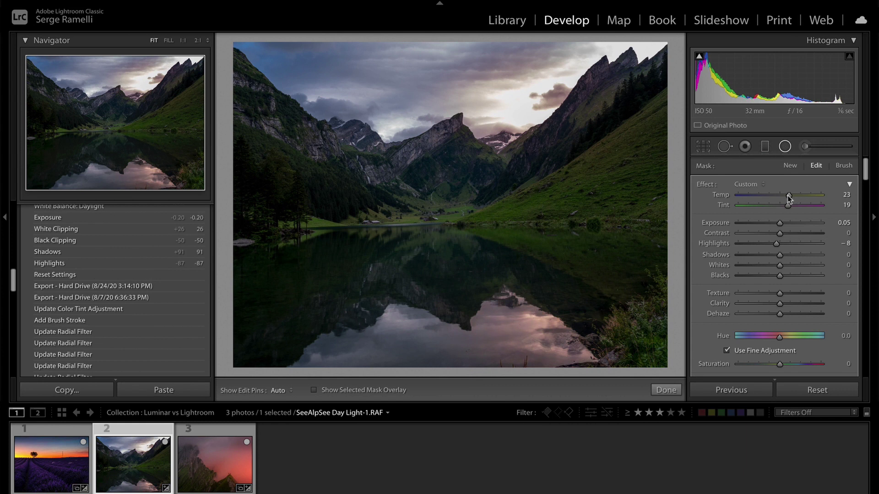
click(666, 390)
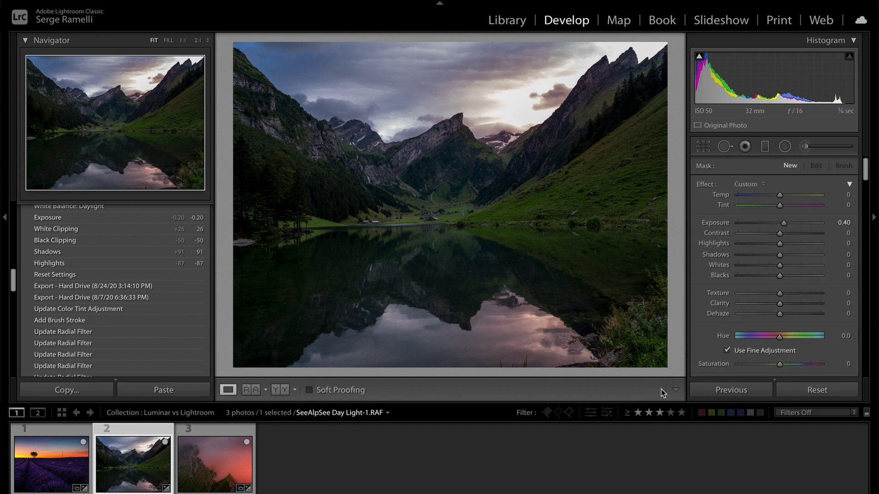
Step: Switch to Luminar 4 and open the mountain lake photo SeeAlpSee Day Light-1.raf
key(super+Tab)
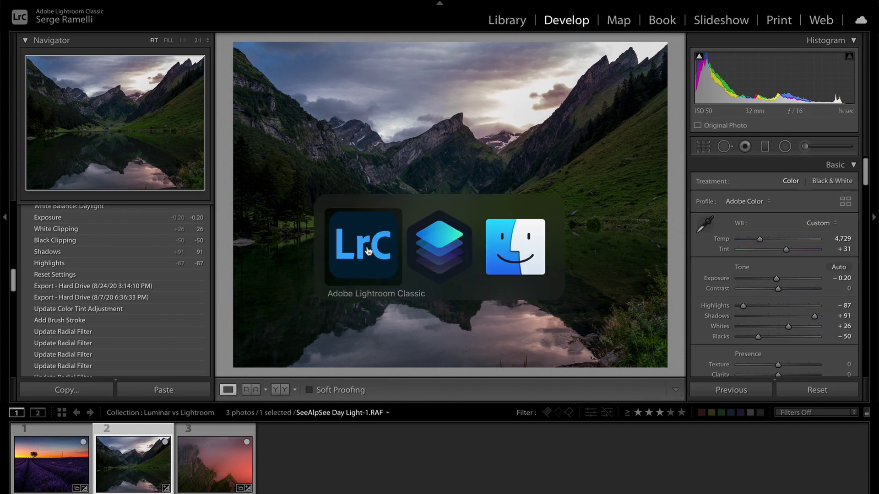
key(super+Tab)
click(445, 253)
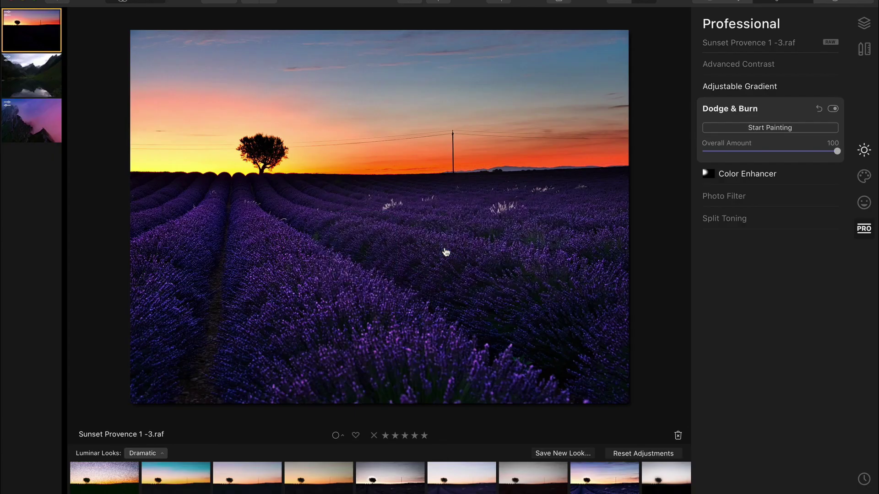
click(409, 2)
click(409, 2)
click(32, 87)
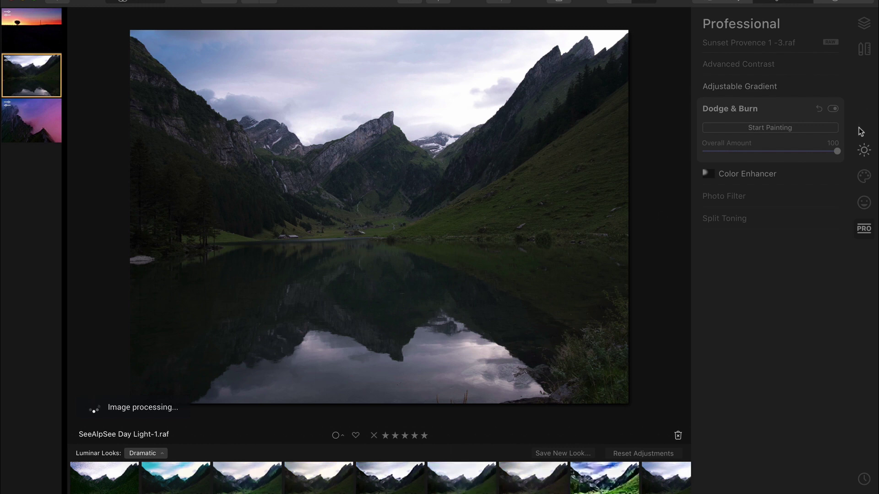
Step: Adjust the lake photo's Light settings to Shadows 62, Highlights -55, Blacks -70 and Whites 6
click(863, 150)
scroll(790, 196, up, 5)
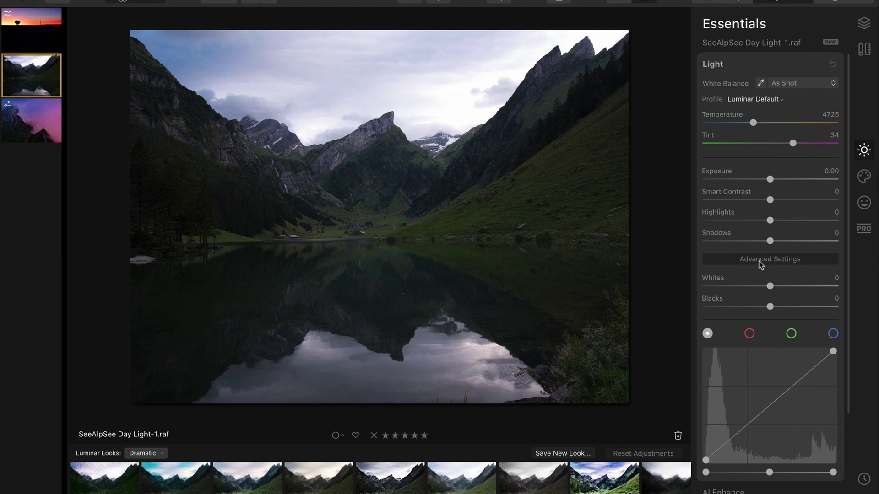
drag(784, 242, 813, 241)
drag(770, 220, 732, 220)
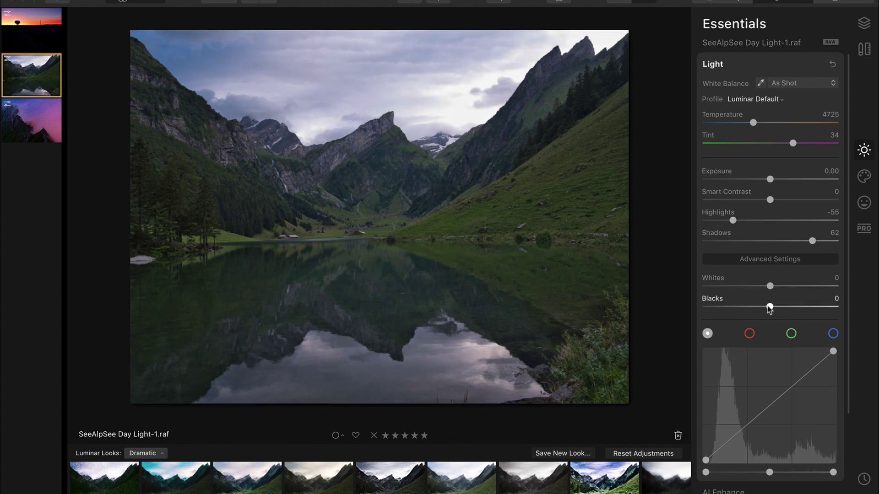
drag(769, 308, 722, 307)
mouse_move(770, 289)
mouse_down()
mouse_move(784, 288)
mouse_move(774, 287)
mouse_up()
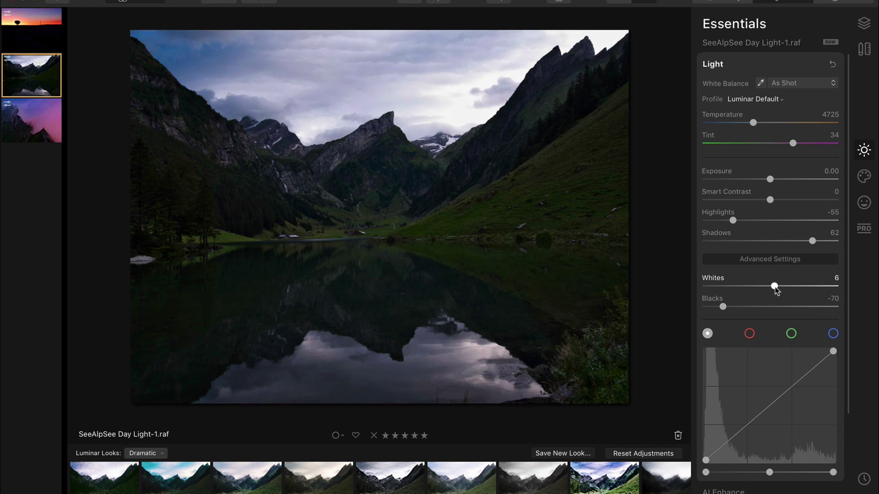
Step: Change the white balance from the Daylight preset to a custom Temperature of 4863 and Tint of 23
click(827, 83)
click(822, 98)
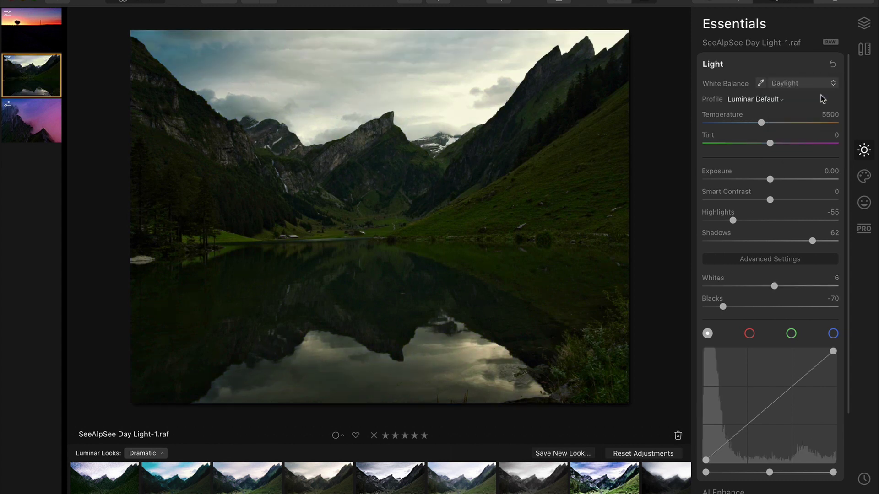
drag(761, 123, 787, 144)
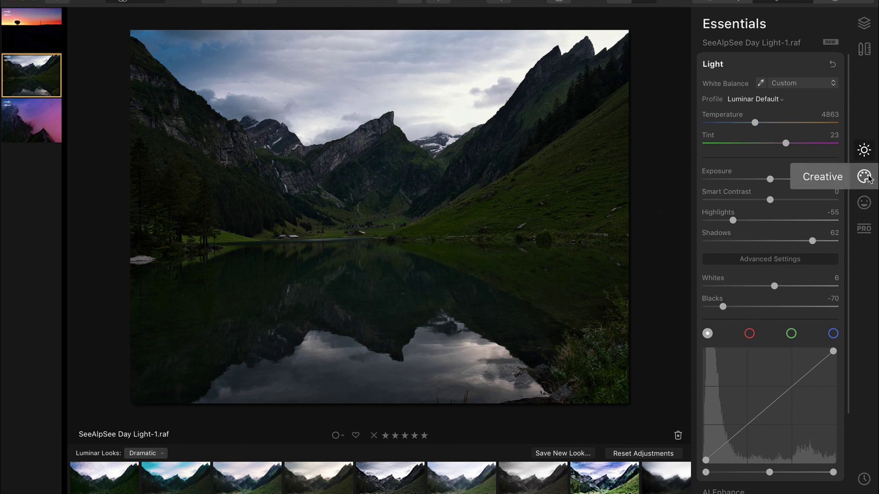
Step: Apply AI Enhance to the lake photo with AI Accent at 14 and AI Sky Enhancer at 58
scroll(778, 215, down, 5)
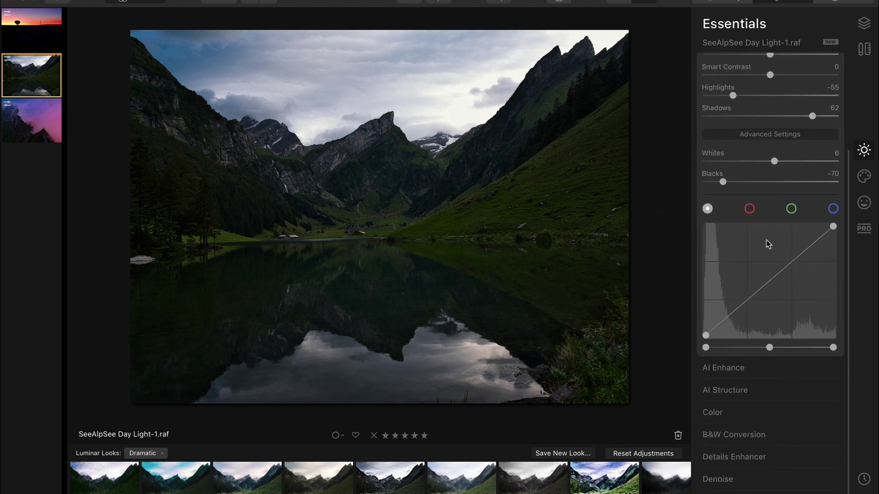
click(738, 368)
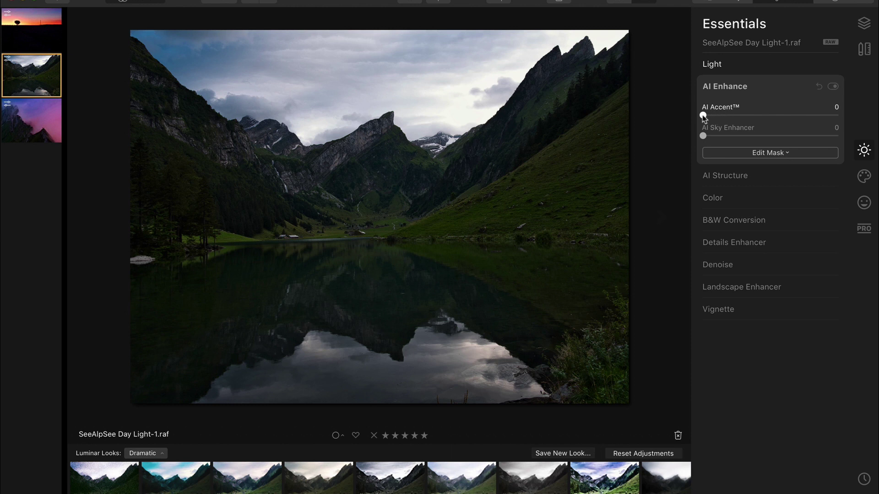
drag(703, 117, 730, 111)
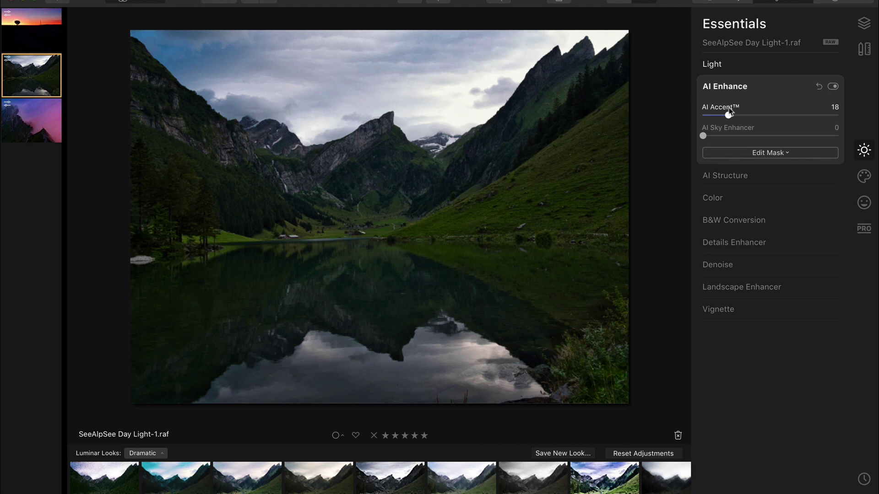
mouse_move(730, 110)
mouse_down()
mouse_move(877, 111)
mouse_move(722, 119)
mouse_up()
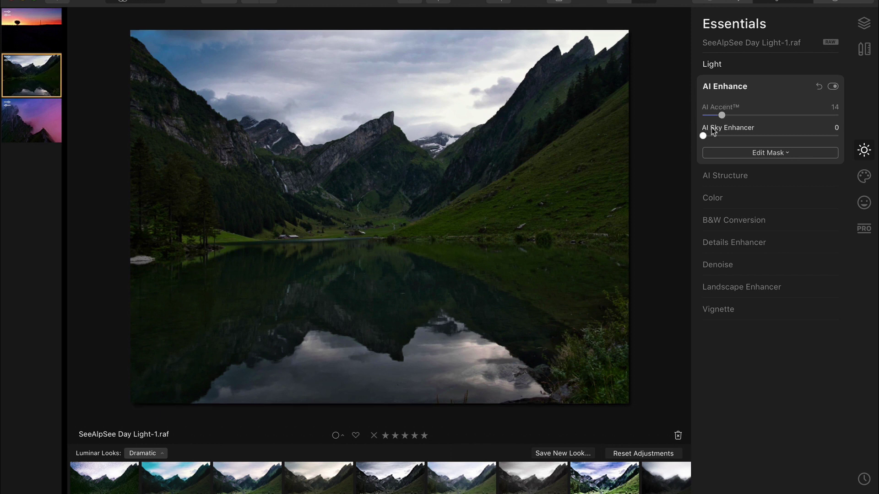
drag(706, 139, 785, 141)
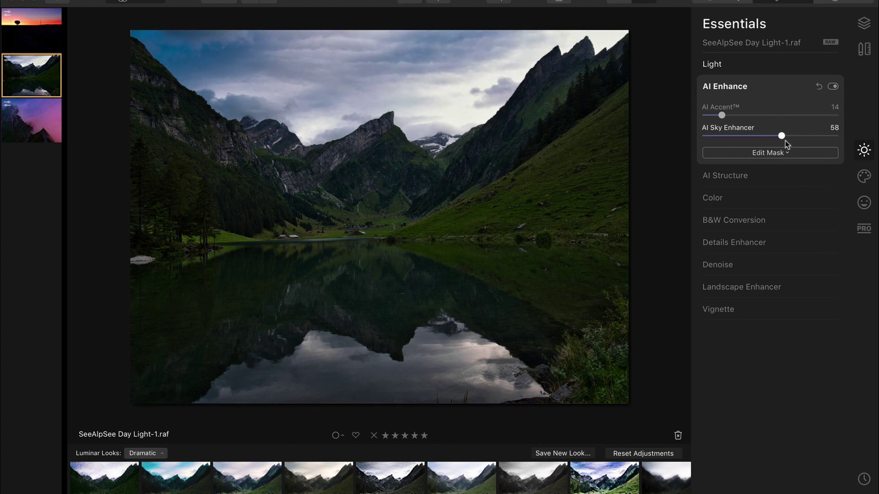
Step: Warm the landscape by setting the Landscape Enhancer's Golden Hour to 85
click(750, 203)
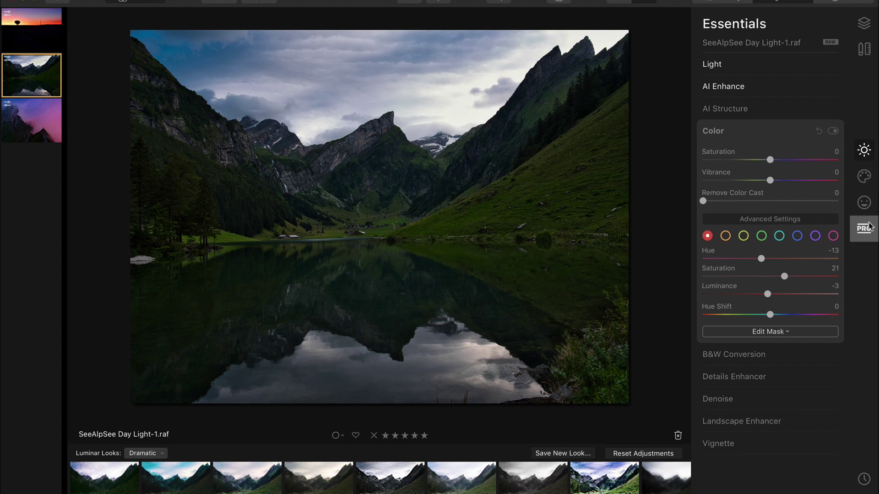
click(765, 419)
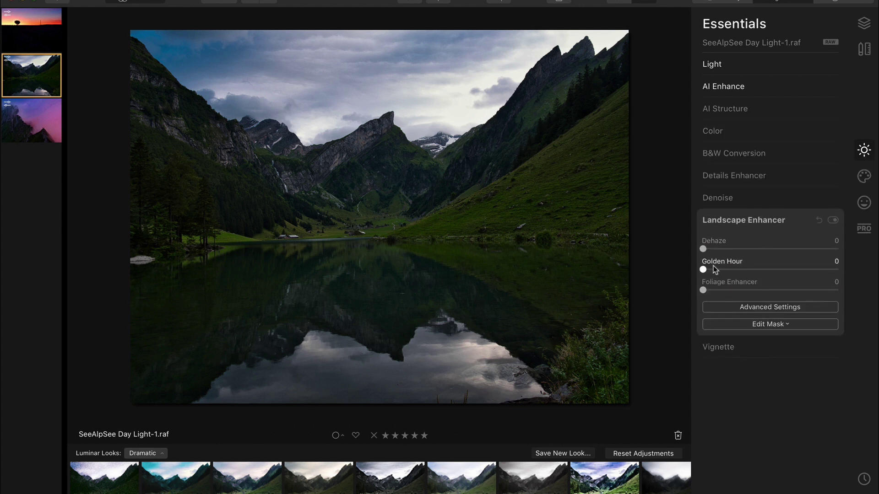
drag(713, 266, 818, 269)
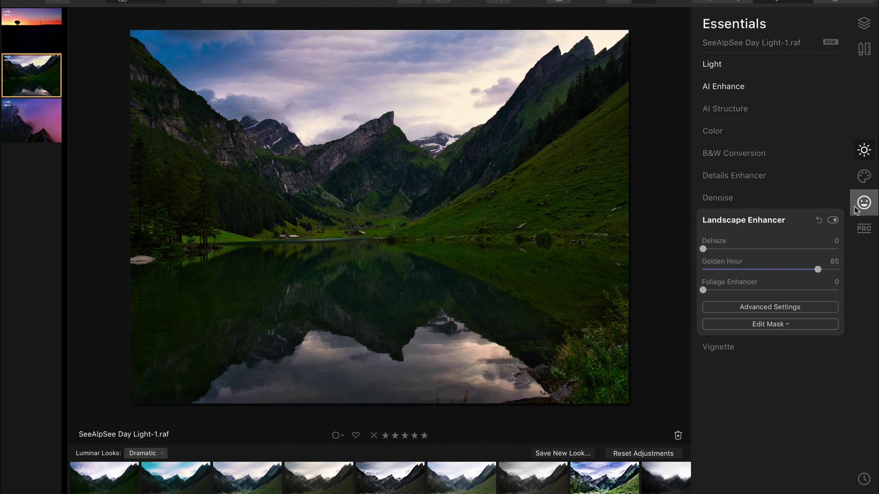
Step: Apply Color Enhancer with Color Contrast Amount 65 and Hue 31, and Split Color Warmth Warm at 61
click(864, 229)
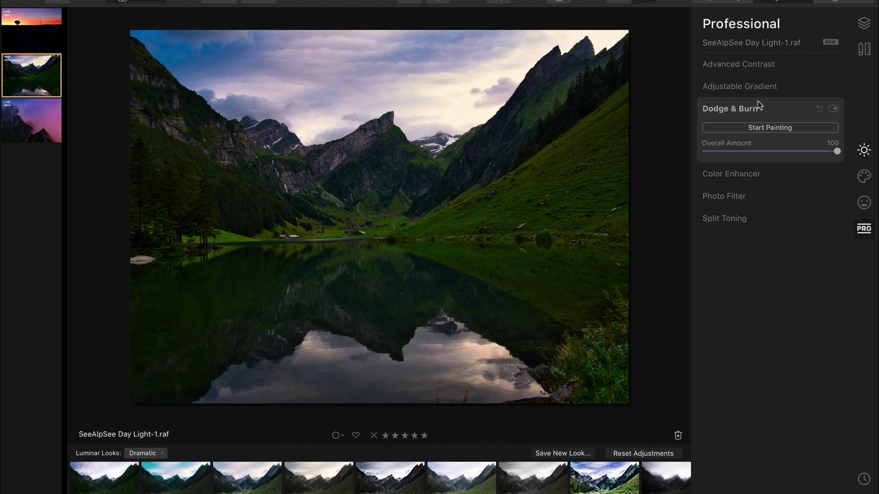
click(755, 173)
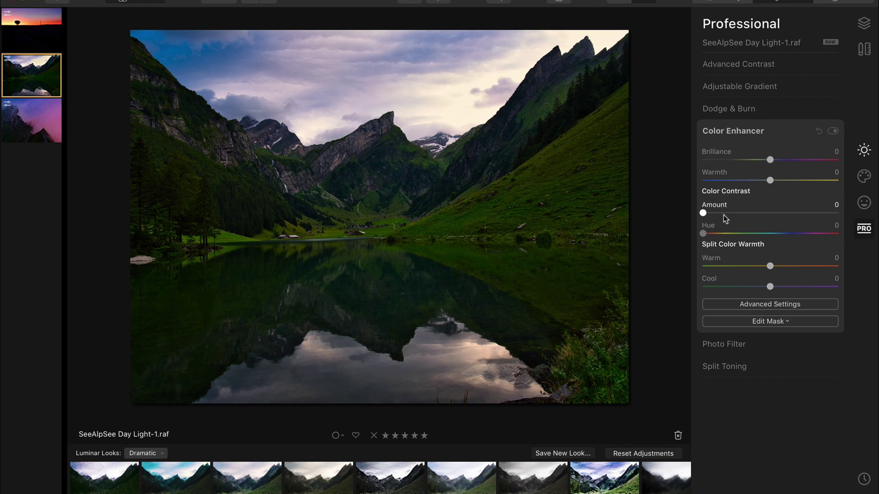
drag(720, 213, 791, 213)
mouse_move(704, 232)
mouse_down()
mouse_move(724, 234)
mouse_move(703, 233)
mouse_move(714, 233)
mouse_up()
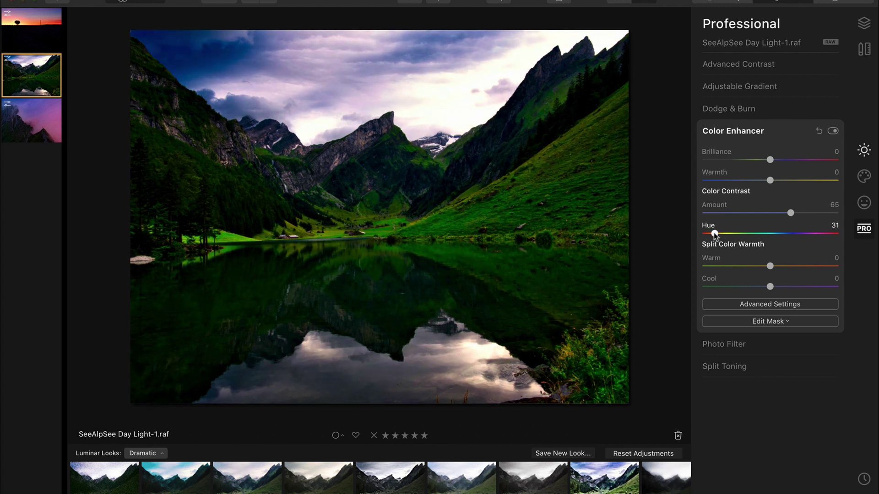
drag(770, 266, 828, 265)
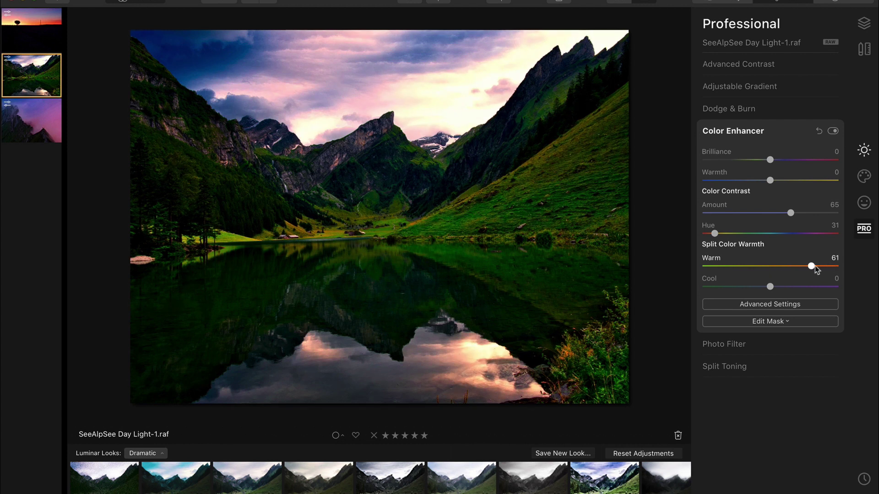
Step: Limit Color Enhancer to the bright sky beside the ridge with a widened, inverted radial mask
click(762, 322)
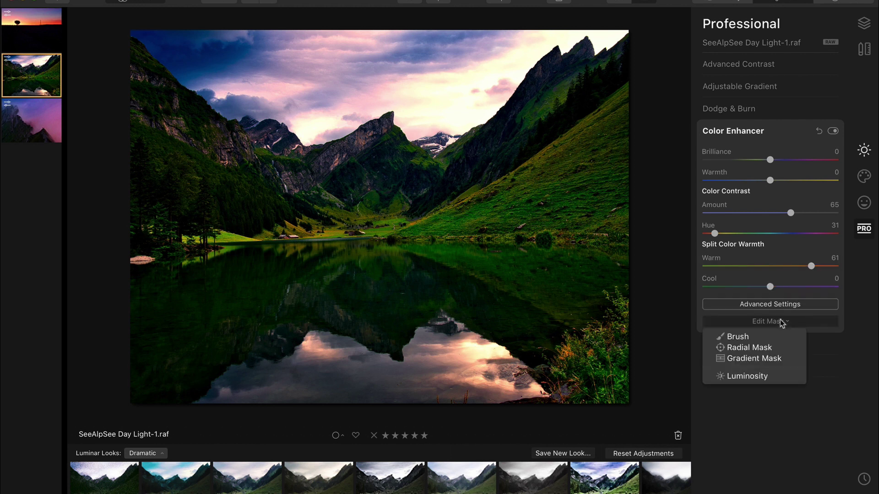
click(753, 349)
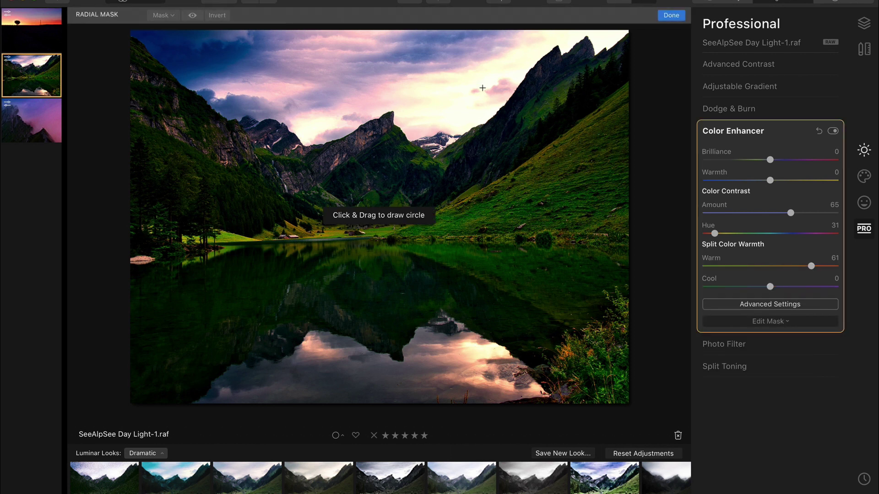
drag(477, 85, 536, 85)
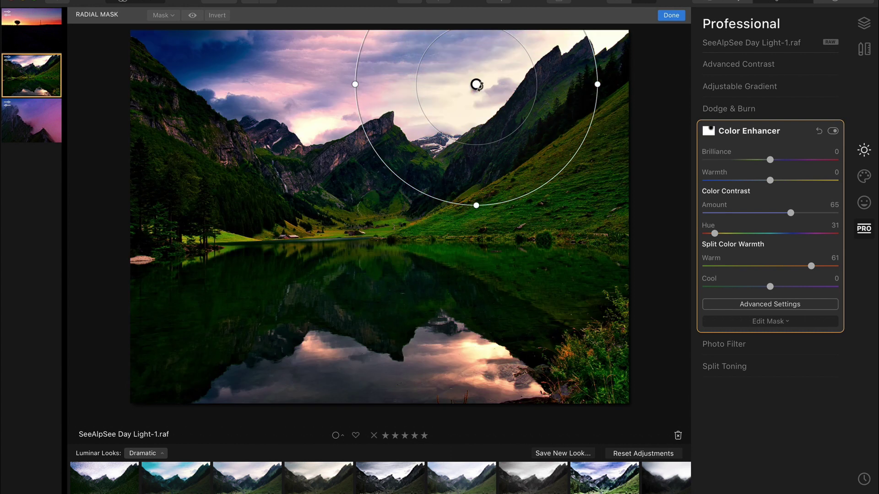
click(223, 16)
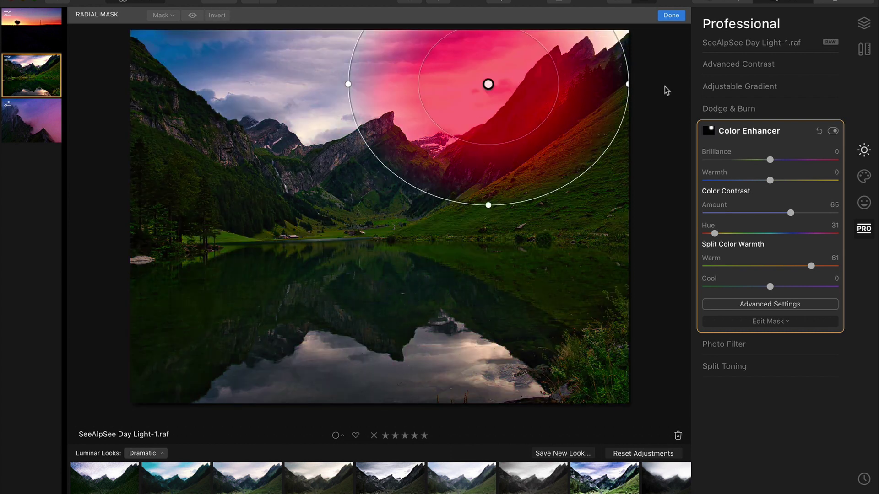
drag(488, 83, 502, 84)
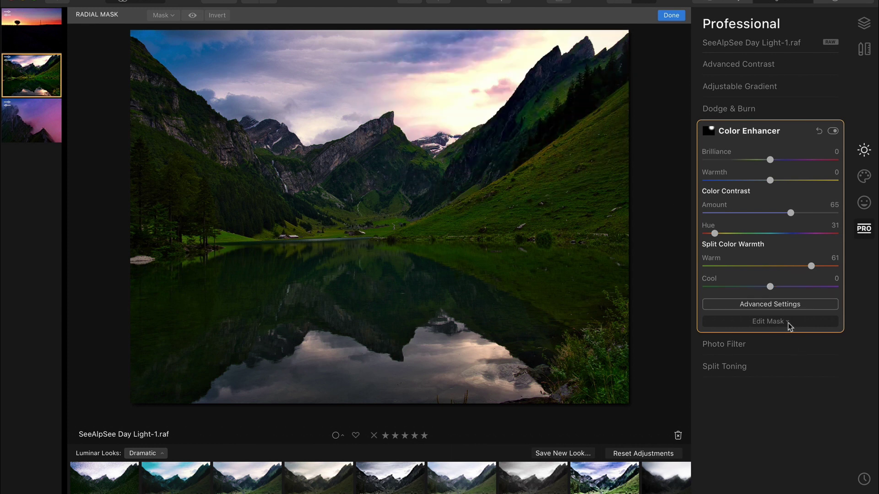
drag(502, 84, 484, 91)
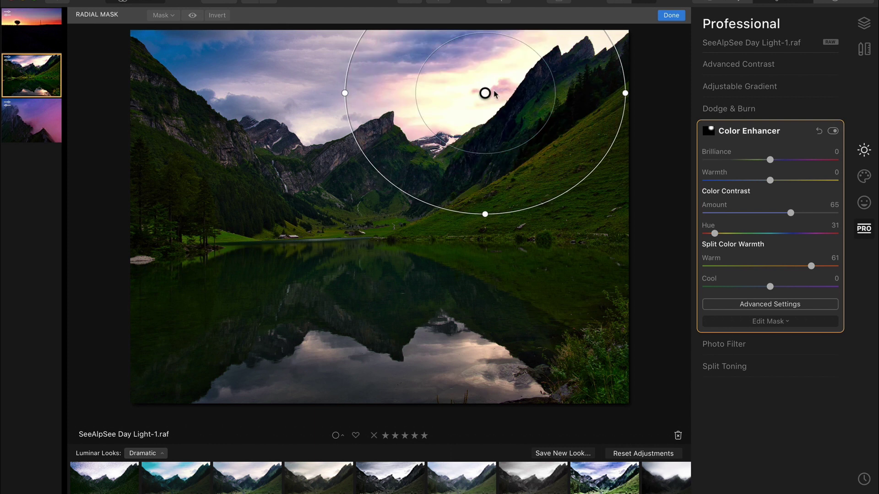
Step: Reveal the advanced Color Enhancer settings and soften the glow with Color Contrast Amount 16 and Warm 26
click(783, 310)
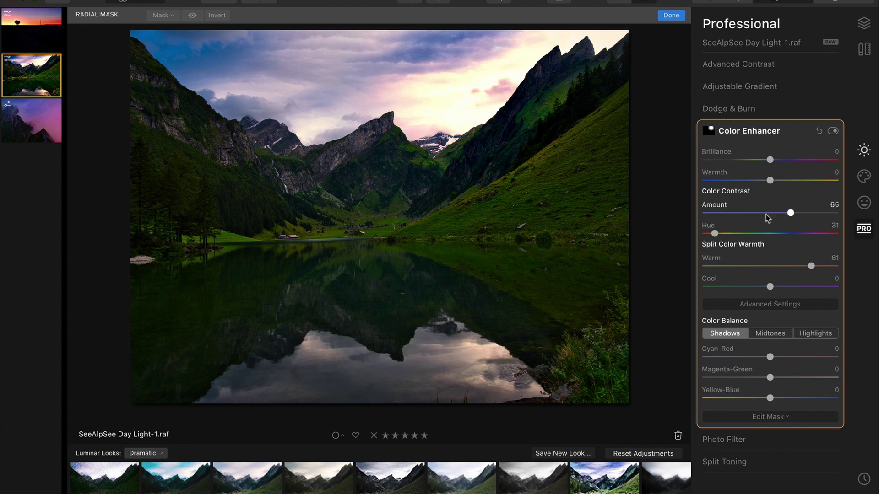
drag(811, 267, 787, 268)
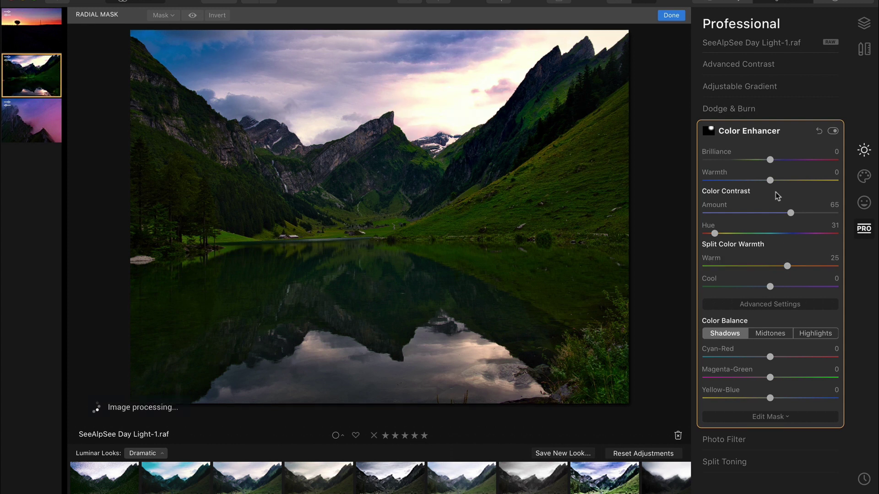
drag(790, 213, 725, 214)
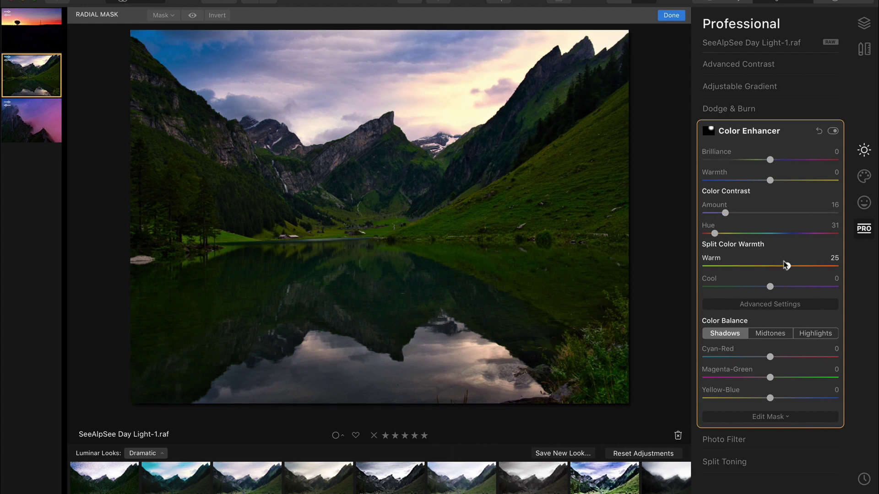
mouse_move(787, 266)
mouse_down()
mouse_move(710, 265)
mouse_move(787, 265)
mouse_up()
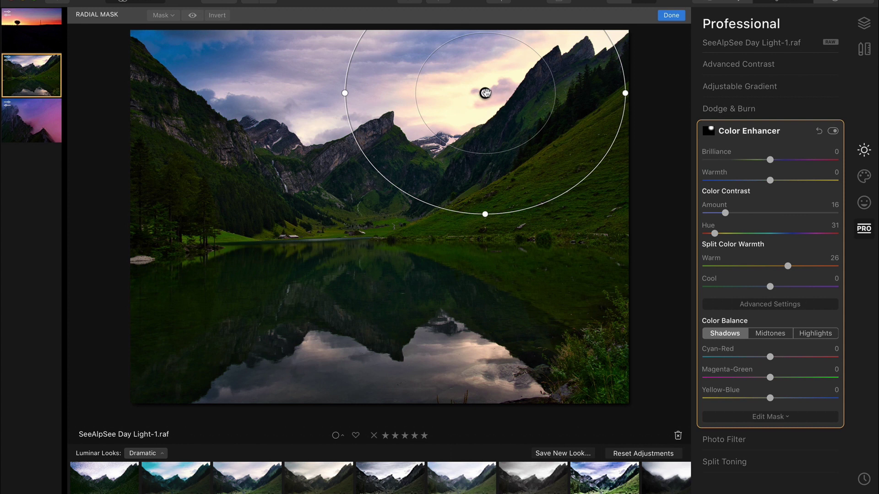
Step: Add a second radial mask to Color Enhancer over the lake's sunlit reflection, invert it and shift it slightly toward the shore rocks
click(777, 417)
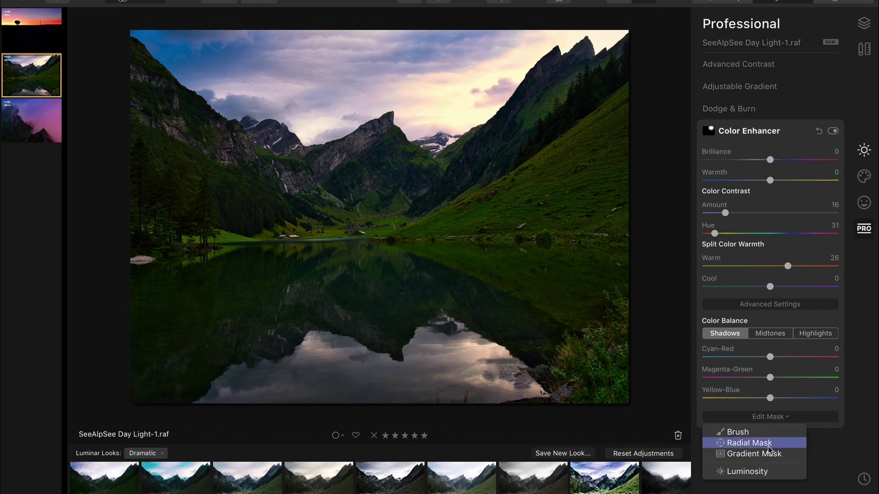
click(749, 443)
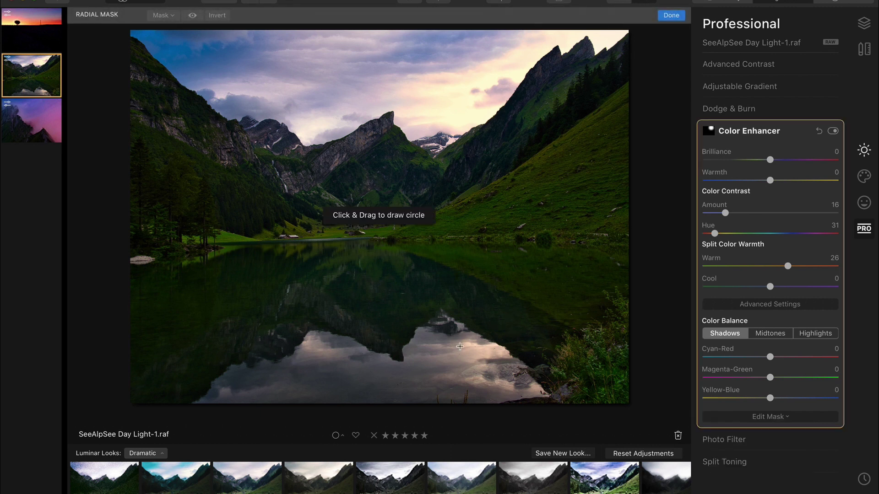
mouse_move(460, 346)
mouse_down()
mouse_move(359, 224)
mouse_move(390, 264)
mouse_up()
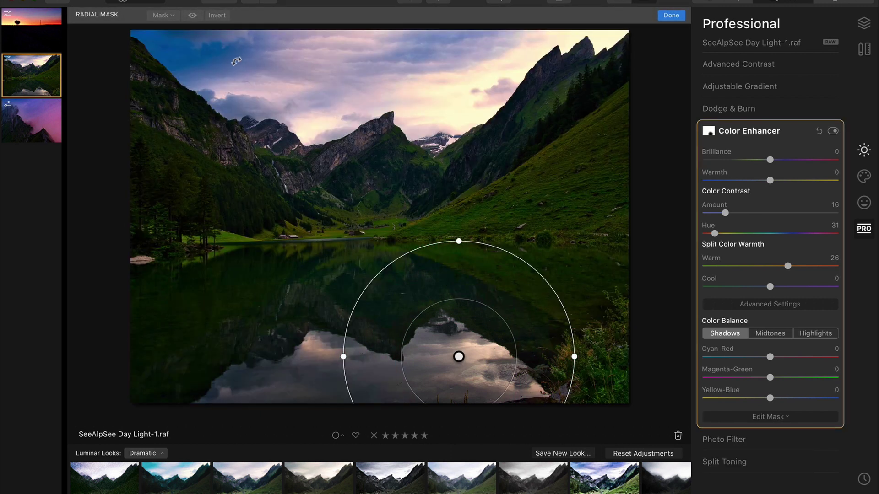
click(219, 17)
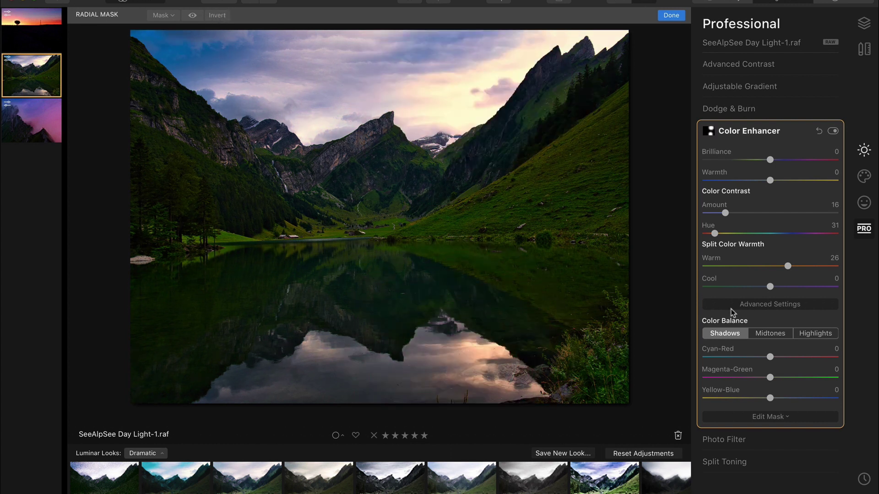
mouse_move(522, 354)
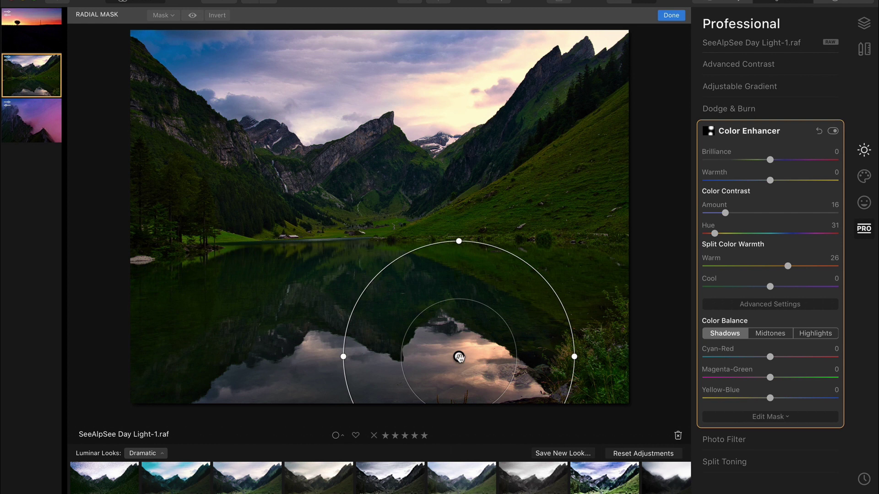
drag(459, 357, 471, 356)
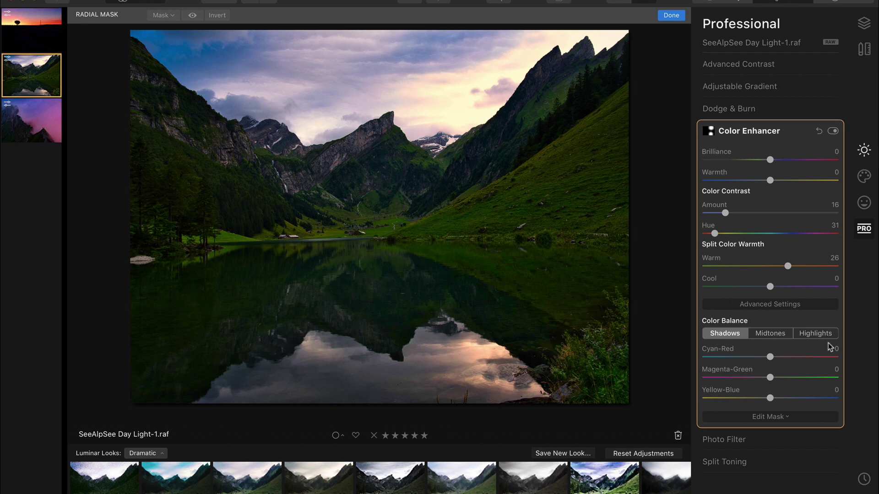
Step: Switch between Lightroom Classic and Luminar 4 to compare the two lake edits, with Lightroom's photo shown without side panels
key(super+Tab)
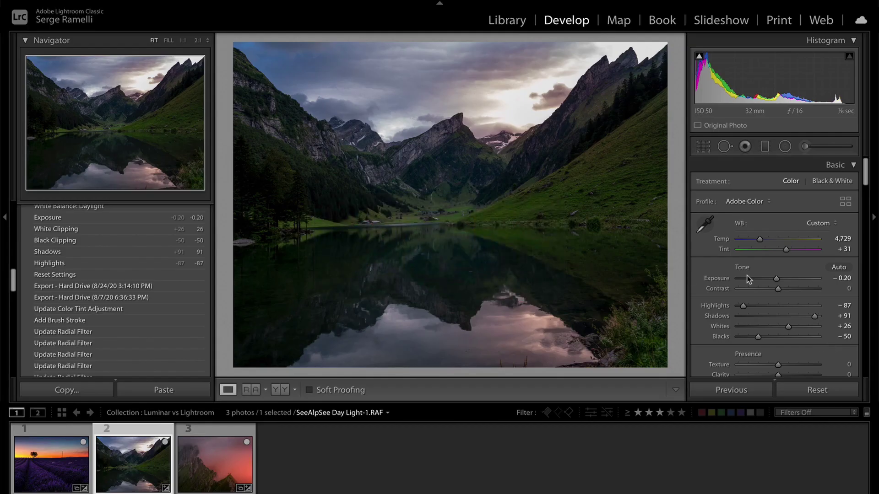
key(shift+Tab)
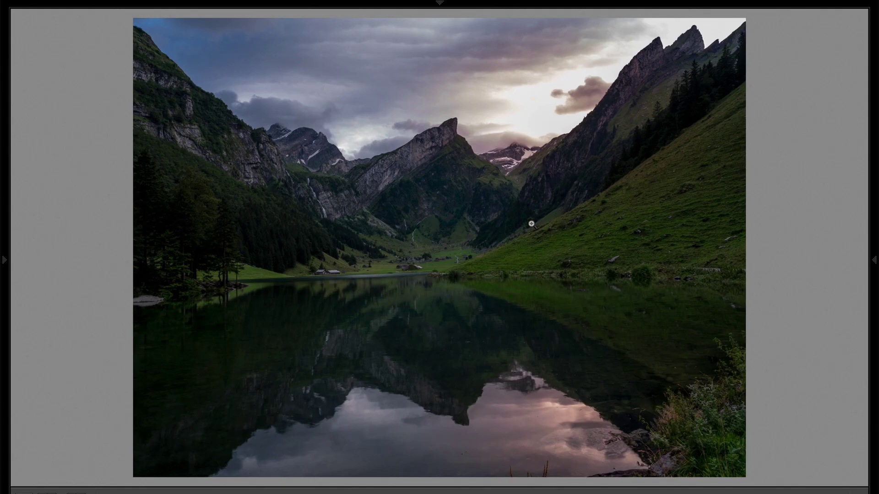
key(super+Tab)
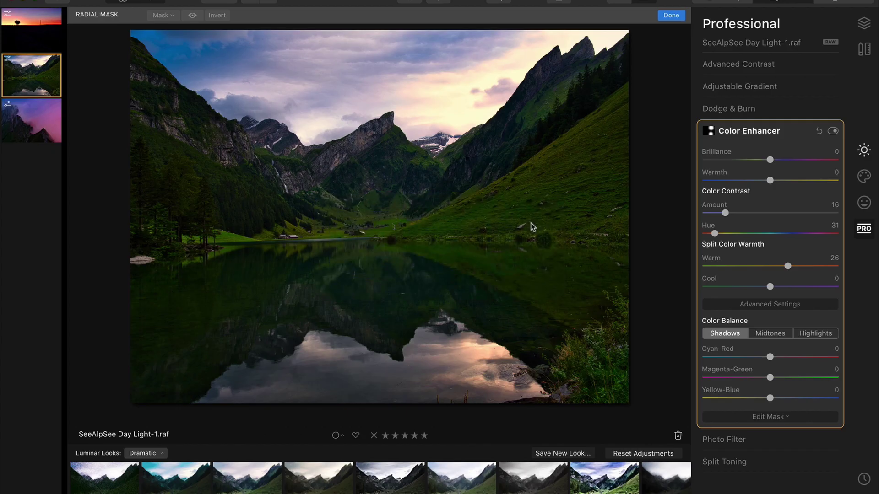
key(super+Tab)
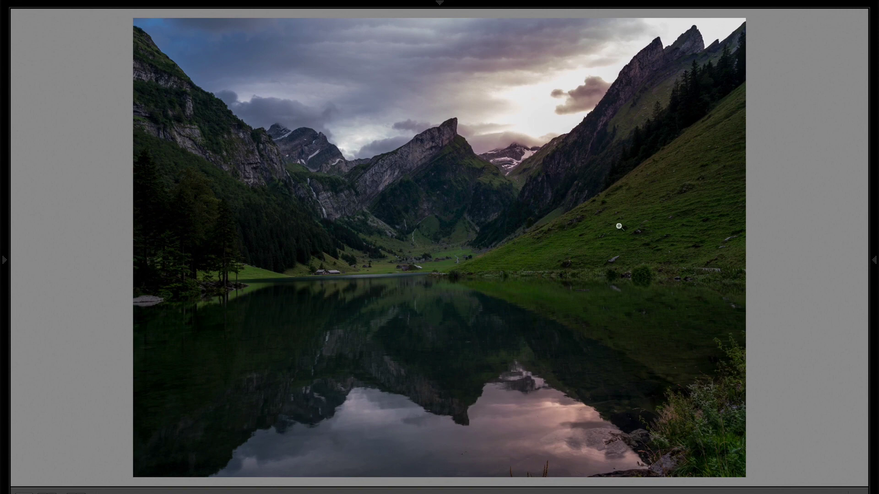
Step: Strengthen the lake photo in Lightroom Classic with Contrast +39 and Vibrance +20
key(shift+Tab)
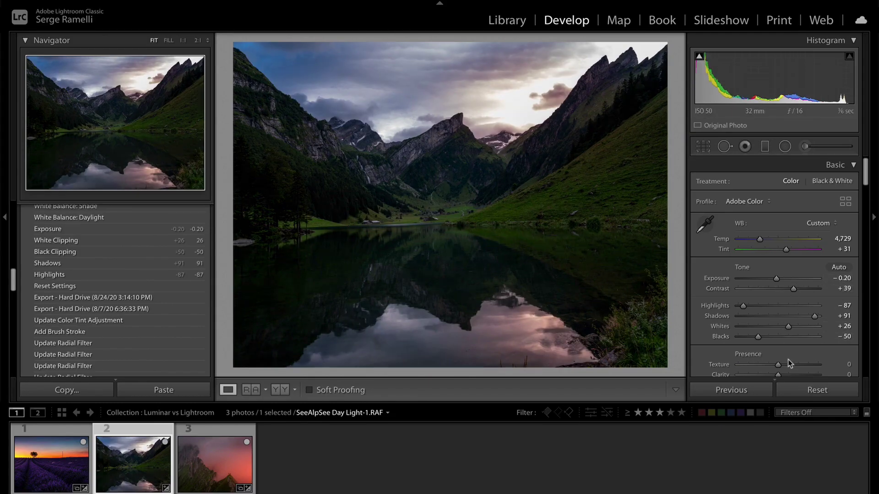
scroll(787, 359, down, 3)
drag(791, 293, 786, 293)
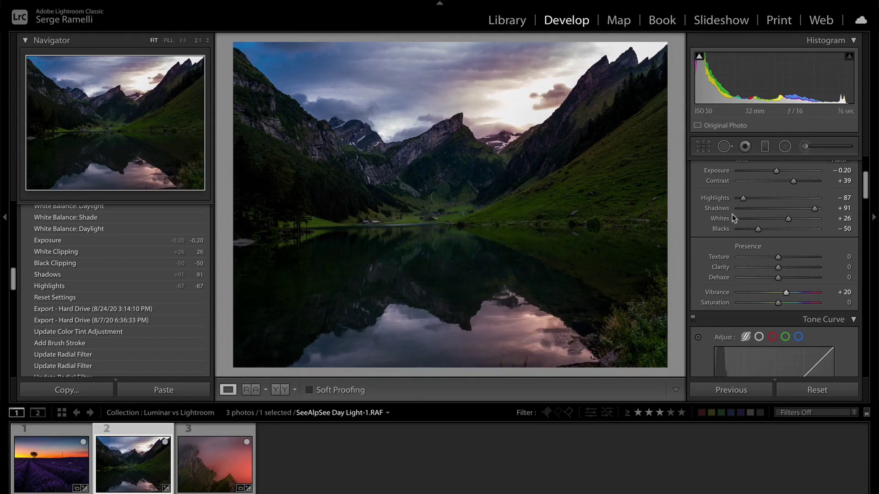
Step: Reset the sky's radial filter and give it Temp 27 and Highlights −18, and set the reflection's radial filter to Temp 19 and Tint 15
click(784, 146)
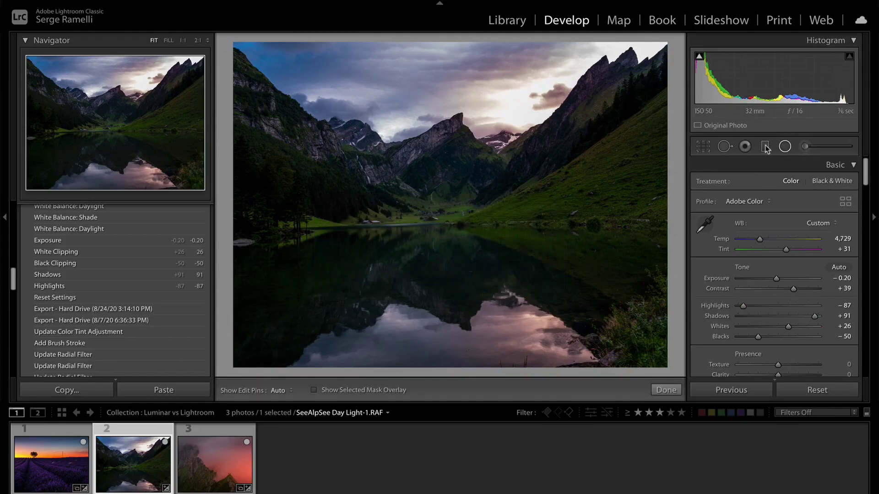
click(540, 106)
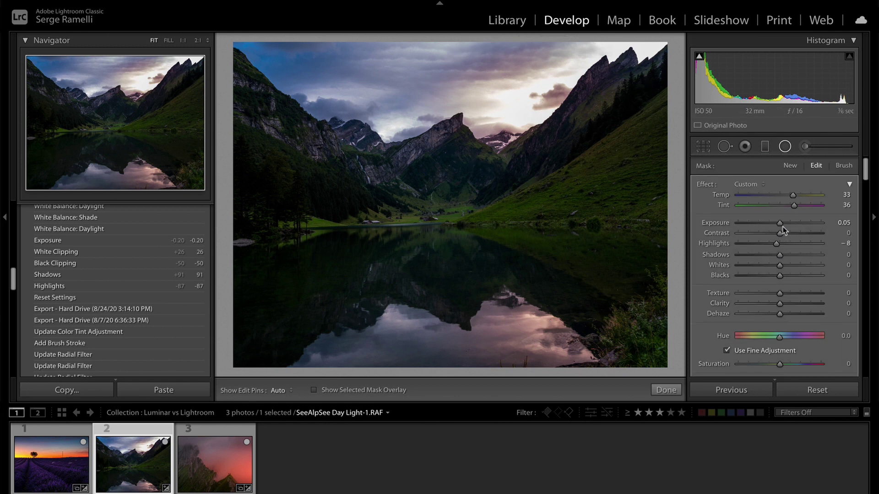
double_click(701, 185)
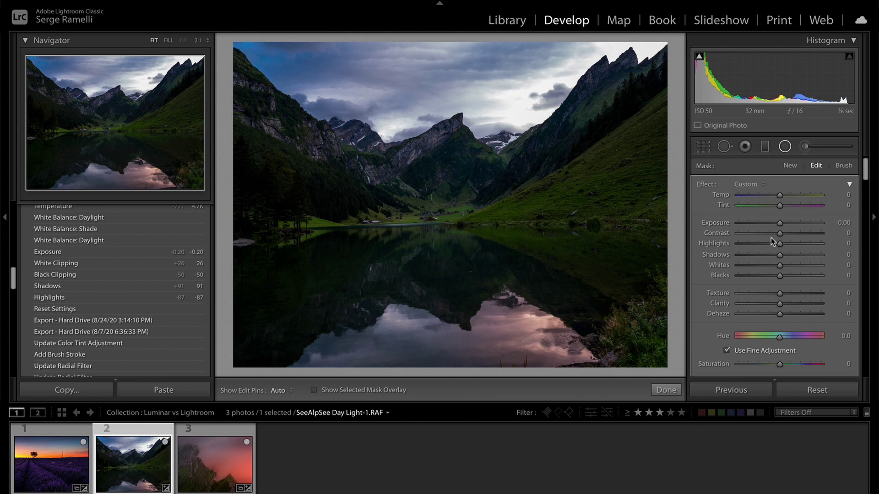
click(761, 243)
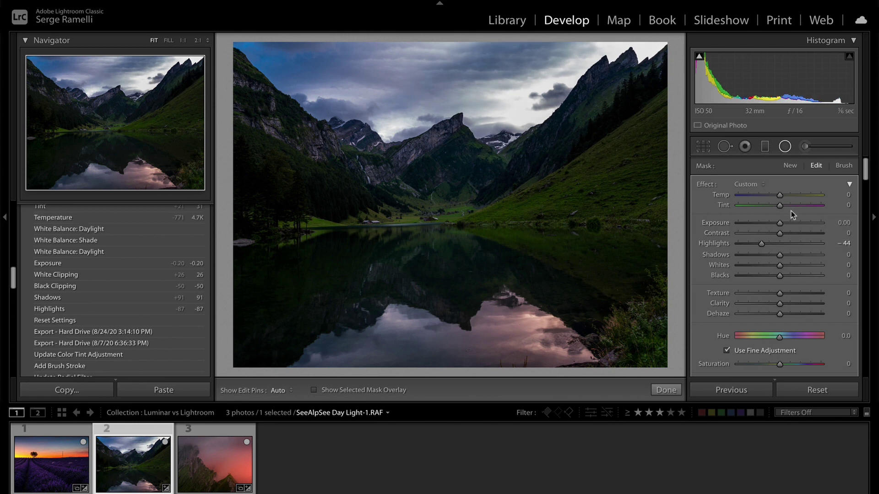
click(771, 244)
mouse_move(789, 195)
mouse_down()
mouse_move(804, 195)
mouse_move(792, 196)
mouse_up()
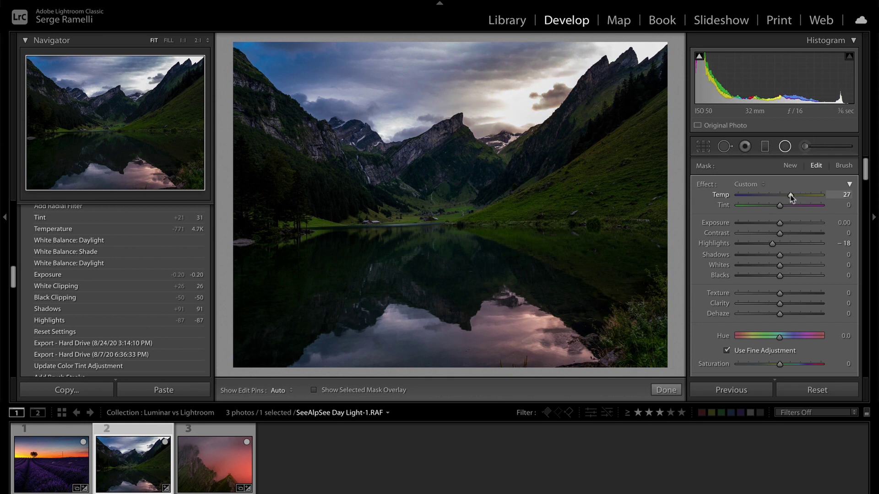
click(547, 325)
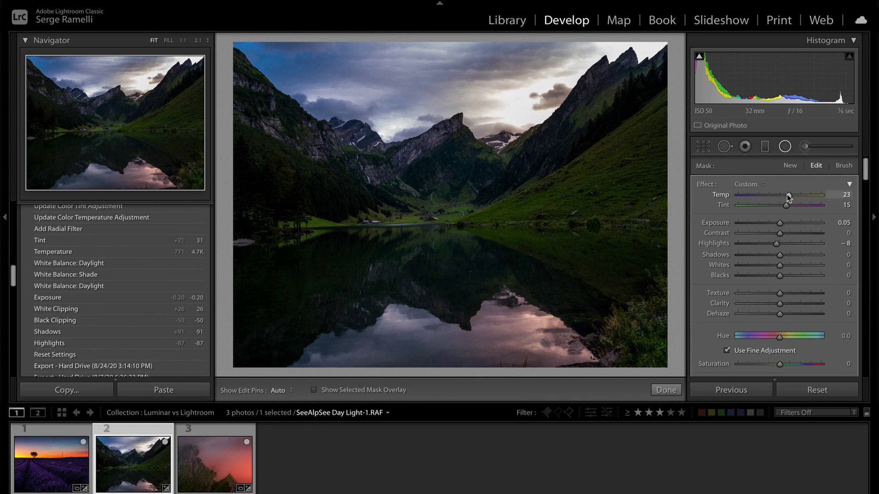
Step: Enlarge the lake photo without panels and compare its before and after versions
key(shift+Tab)
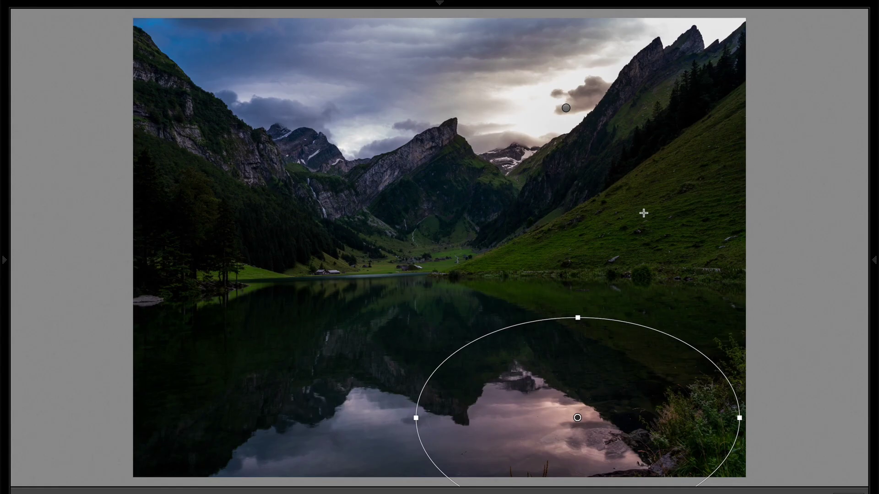
mouse_move(875, 216)
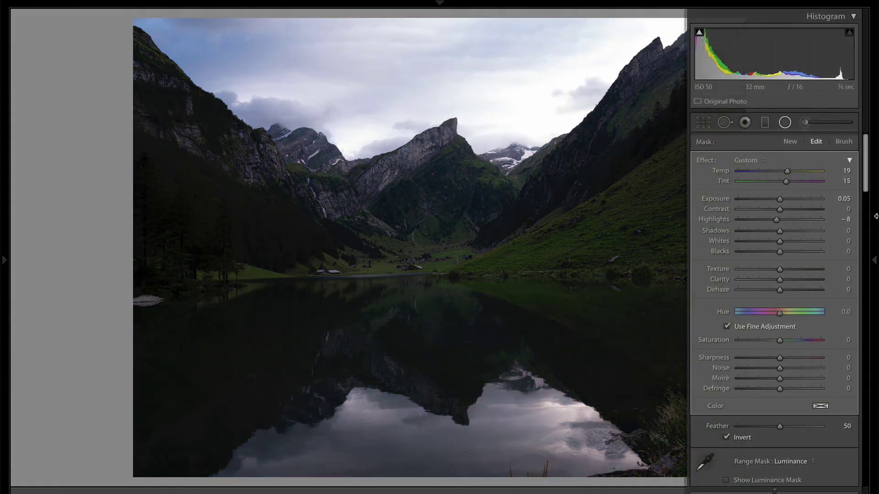
key(backslash)
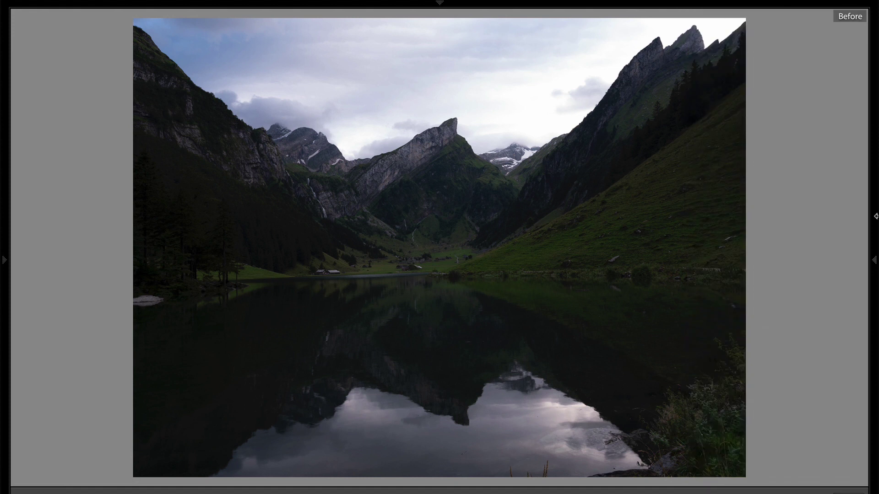
key(backslash)
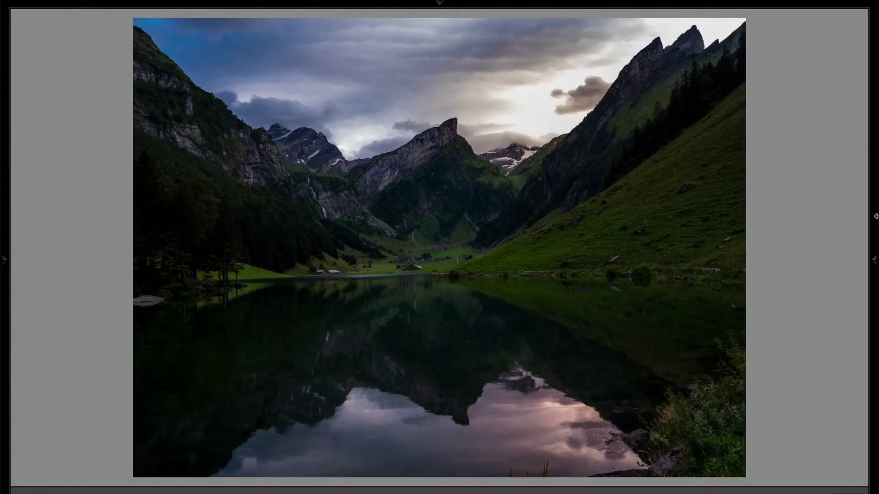
key(backslash)
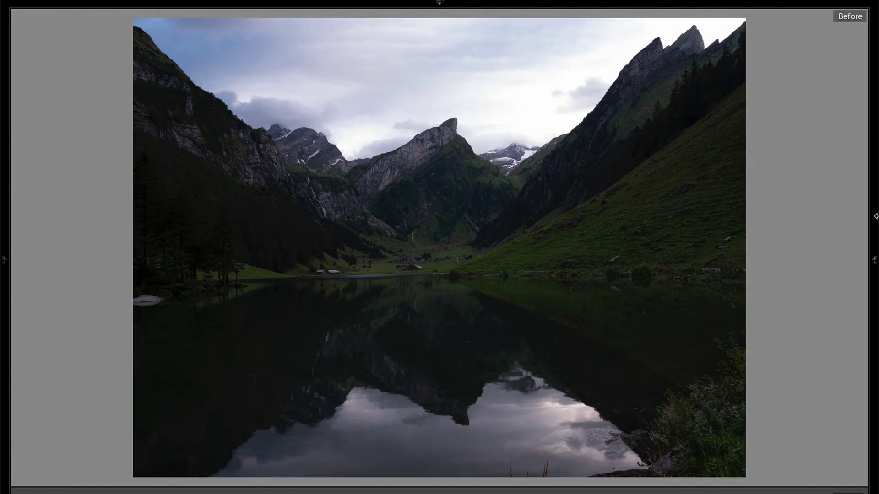
key(backslash)
Step: Switch to Luminar 4 and apply Advanced Contrast with Highlights Contrast 8, Midtones Contrast 9 and Shadows Contrast 8
key(super+Tab)
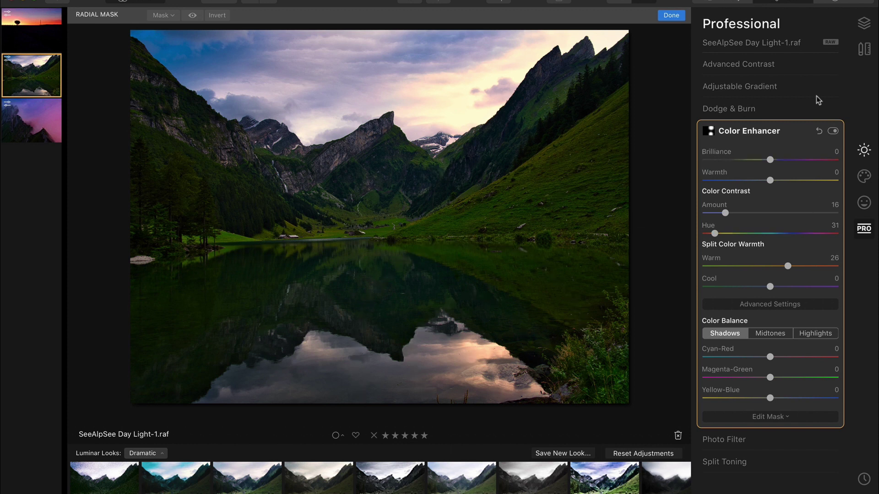
click(771, 67)
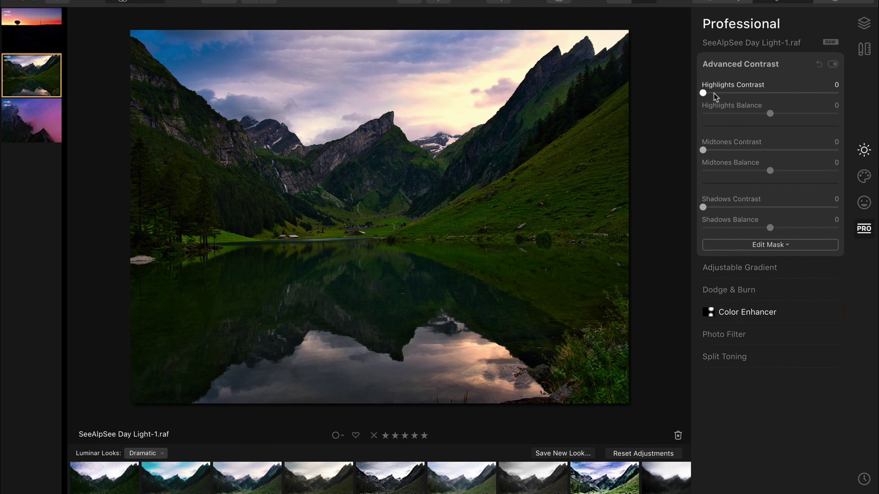
mouse_move(705, 93)
mouse_down()
mouse_move(743, 92)
mouse_move(704, 92)
mouse_move(720, 93)
mouse_up()
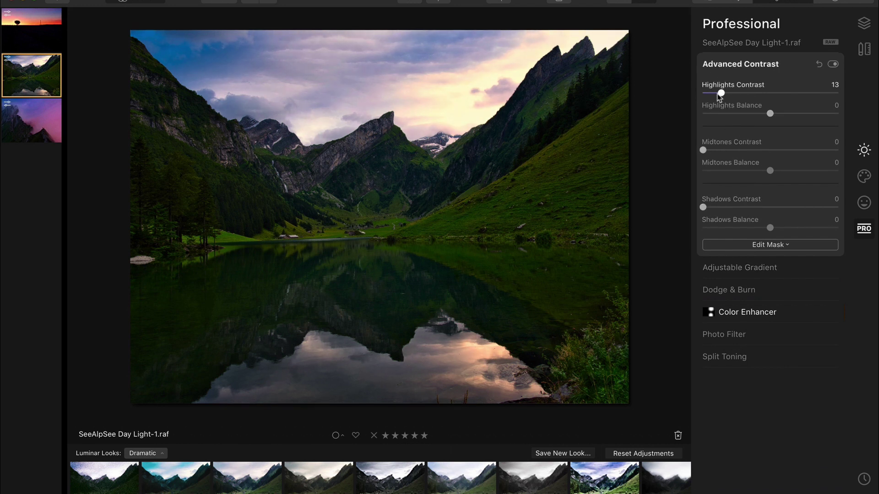
drag(703, 150, 716, 150)
mouse_move(704, 207)
mouse_down()
mouse_move(732, 207)
mouse_move(713, 208)
mouse_up()
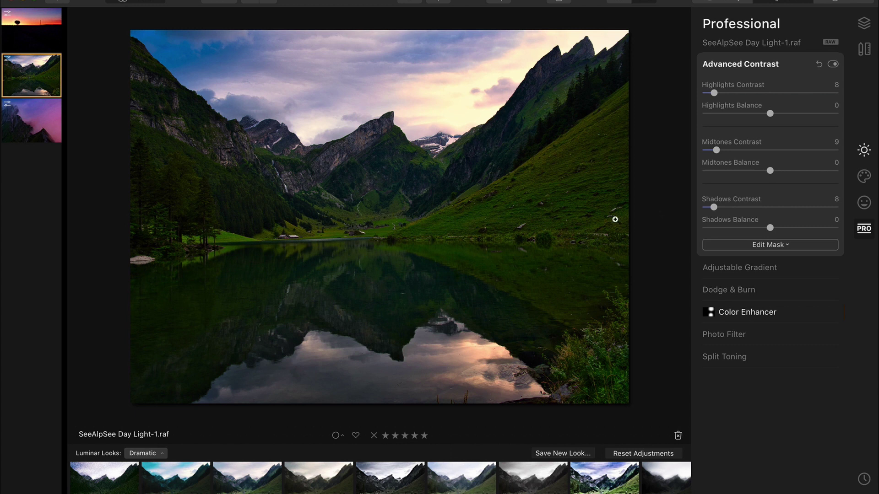
Step: Adjust the Light settings of the lake photo with Smart Contrast 11 and slightly lower Shadows
click(863, 152)
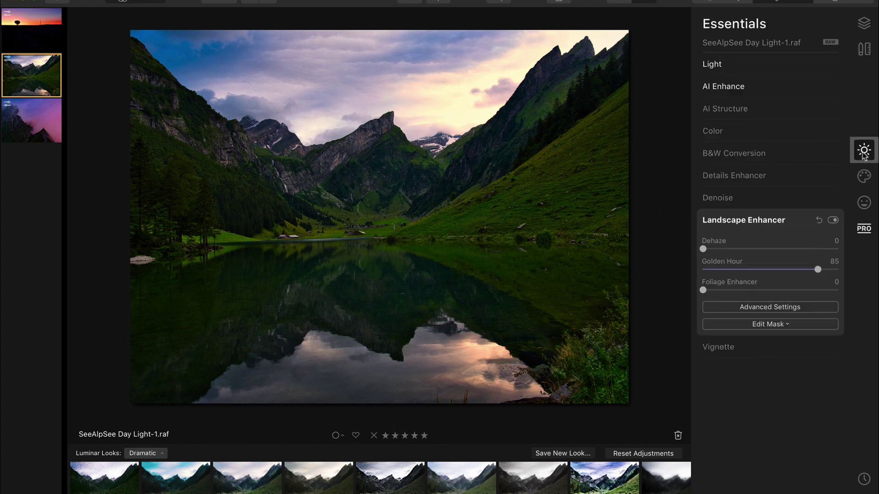
click(729, 65)
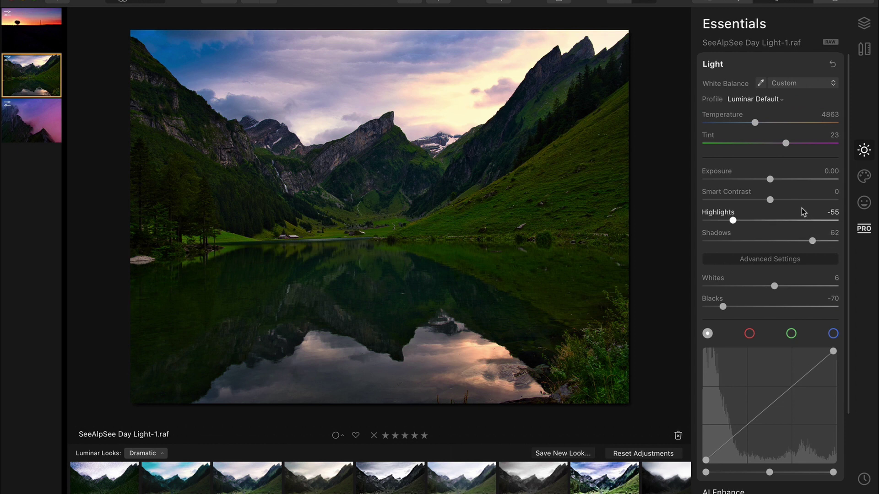
mouse_move(771, 203)
mouse_down()
mouse_move(810, 198)
mouse_move(743, 198)
mouse_move(778, 199)
mouse_up()
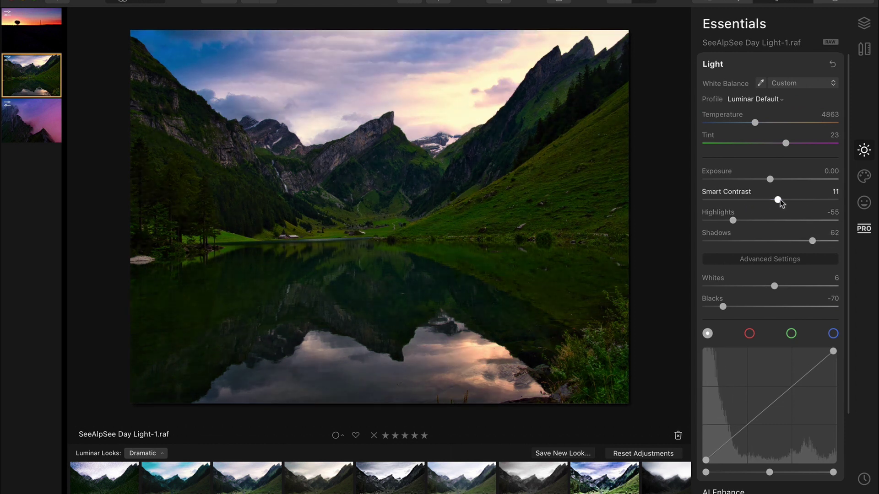
drag(812, 241, 802, 245)
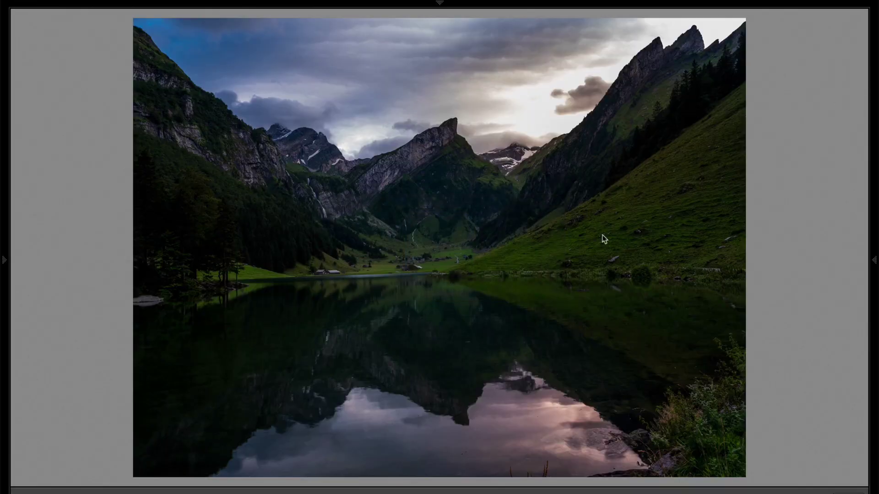
Step: Return to Lightroom Classic and warm the sky's radial filter with Temp 35 and Tint 12
mouse_move(875, 250)
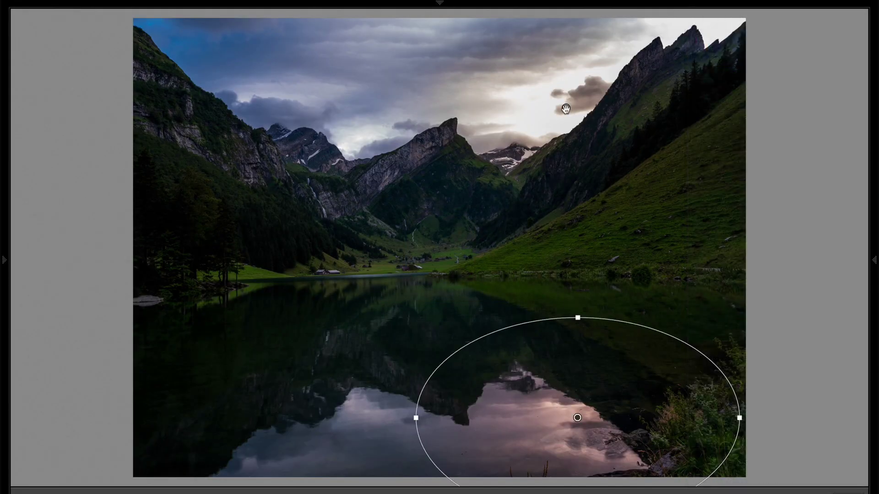
click(566, 109)
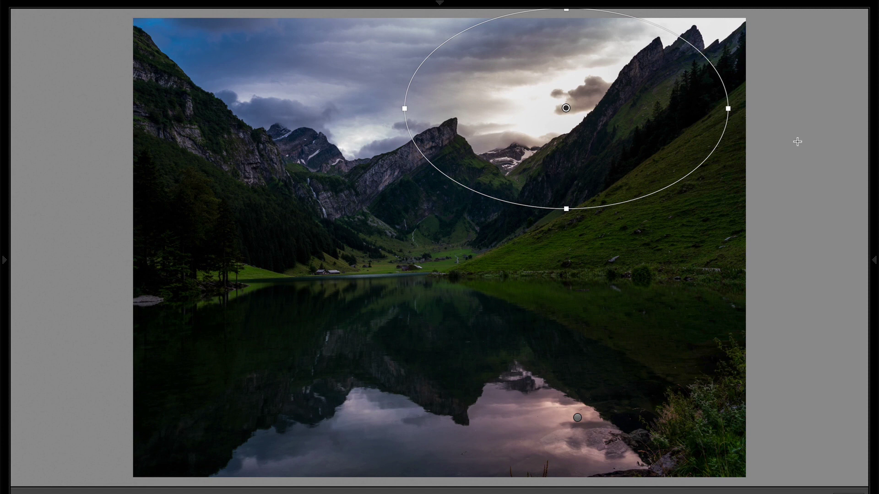
key(shift+Tab)
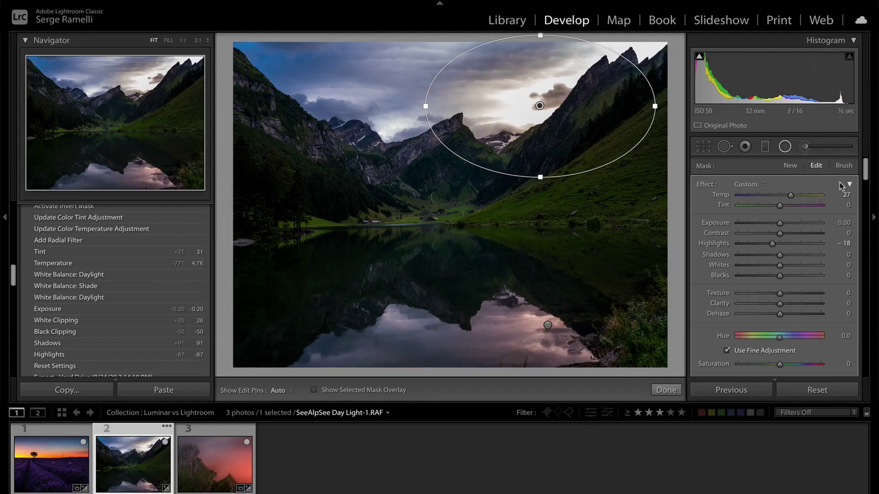
mouse_move(791, 196)
mouse_down()
mouse_move(809, 197)
mouse_move(797, 198)
mouse_move(795, 210)
mouse_move(792, 196)
mouse_up()
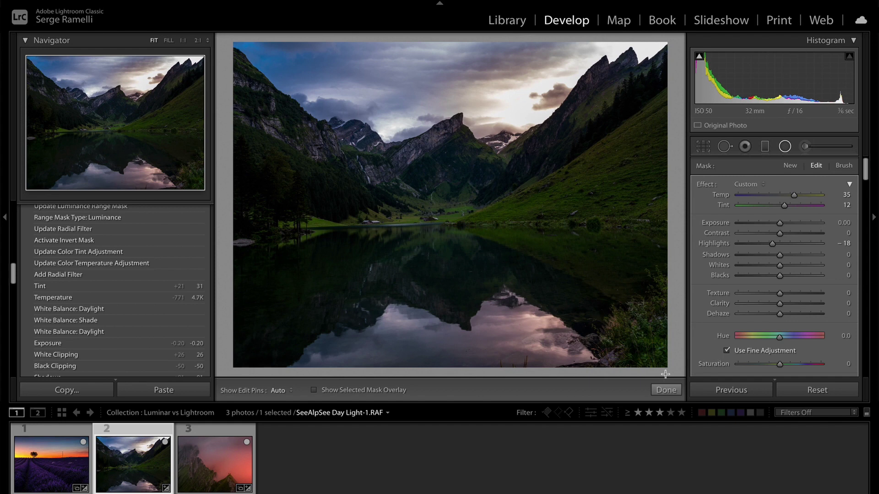
Step: Finish the radial filter edit and compare the Lightroom Classic and Luminar 4 versions of the lake photo in enlarged view
click(666, 390)
key(shift+Tab)
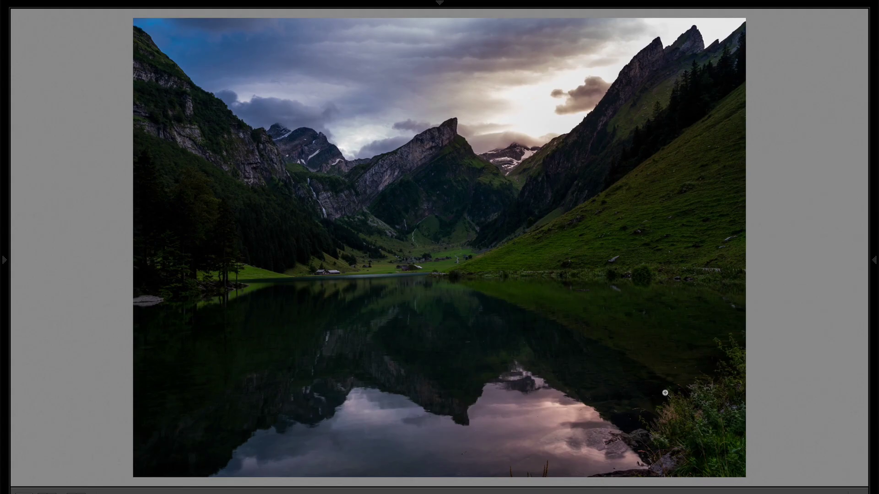
key(super+Tab)
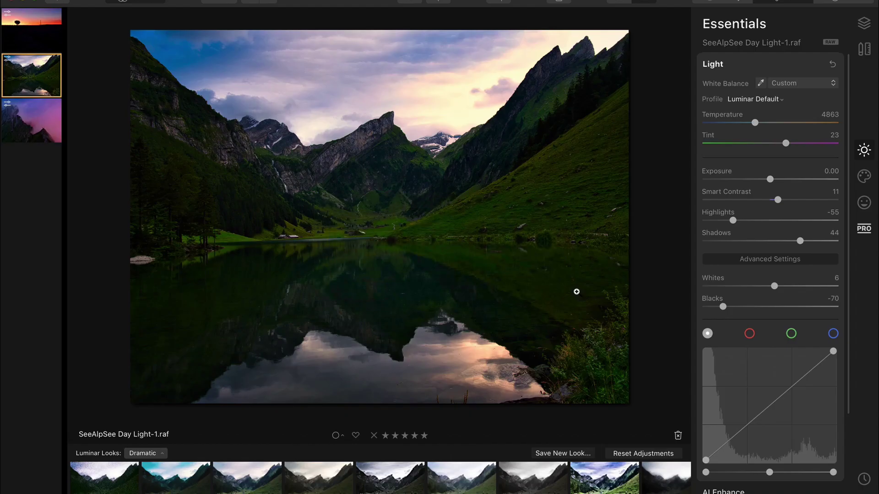
key(shift+Tab)
key(super+Tab)
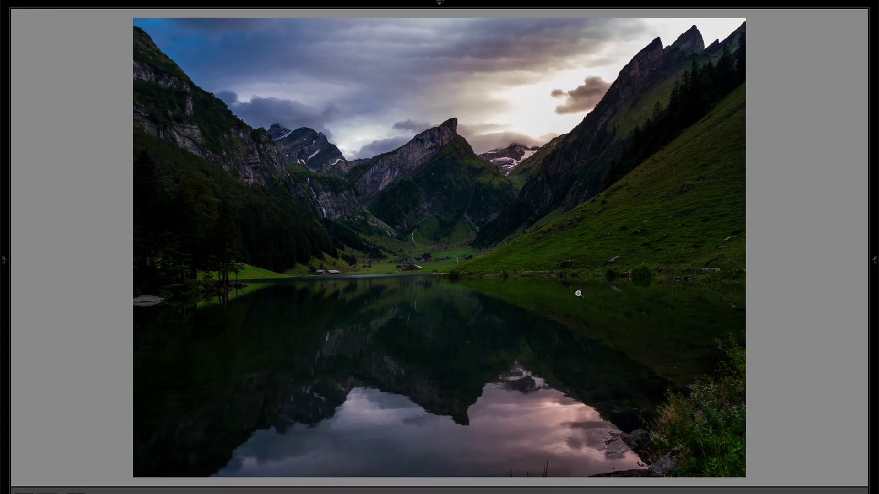
key(shift+Tab)
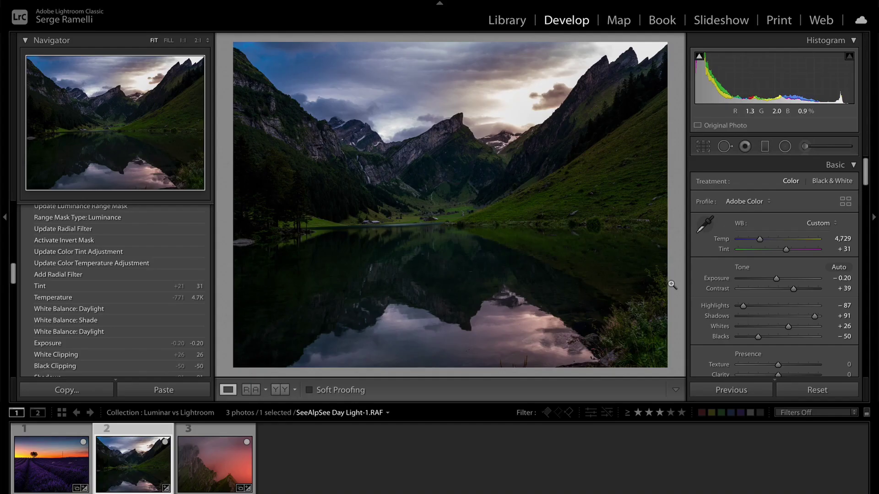
key(super+Tab)
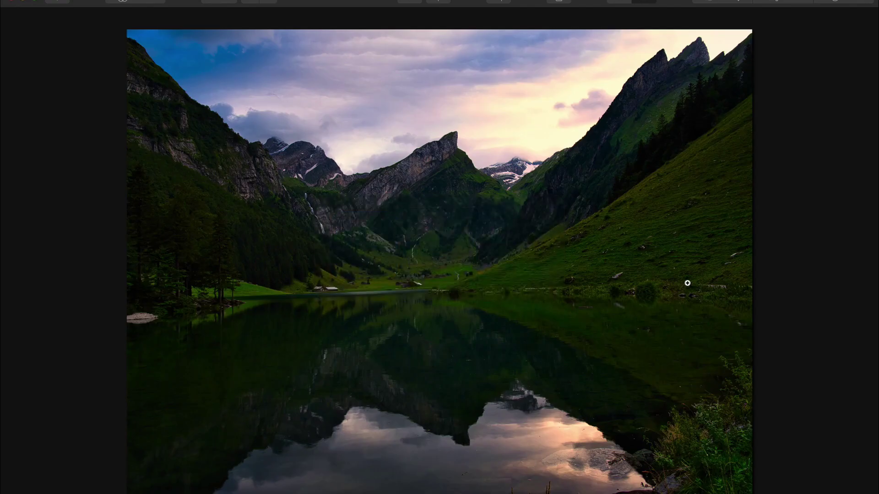
key(super+Tab)
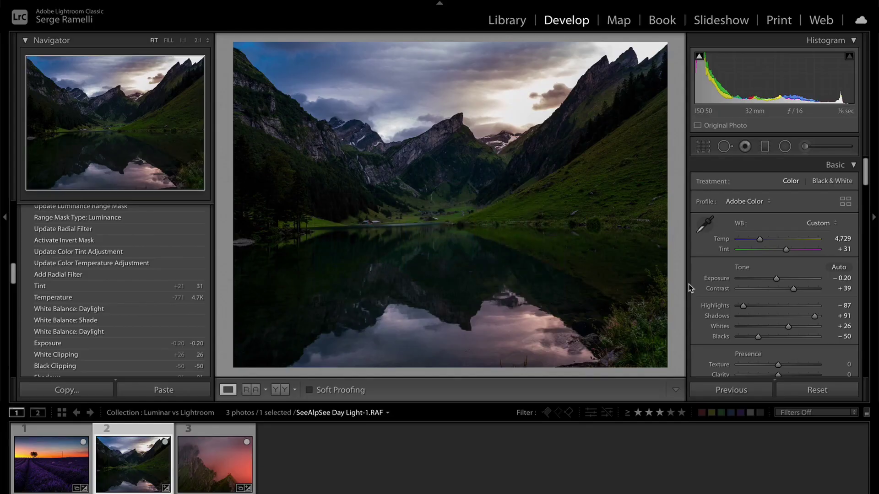
key(super+Tab)
key(super+Tab)
key(super+Tab)
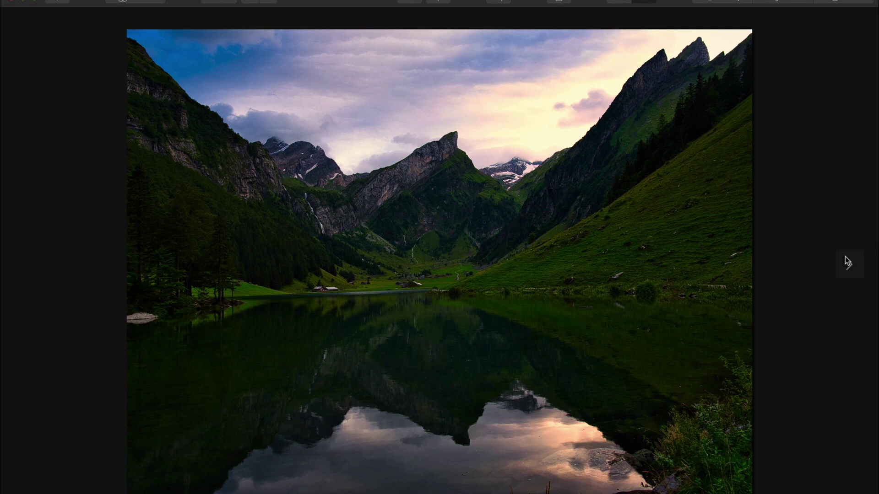
Step: In Luminar 4, set the lake photo's Color Vibrance to -18 and compare it with the Lightroom Classic version
key(Tab)
scroll(746, 242, down, 5)
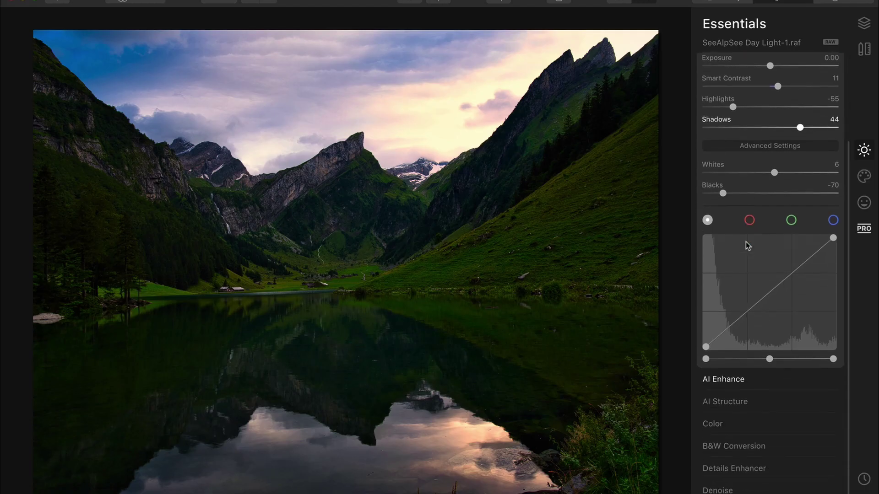
click(737, 397)
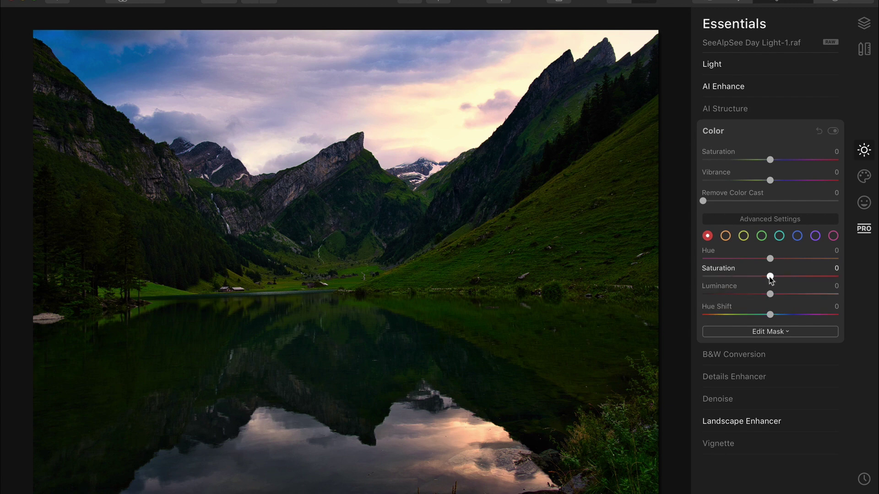
drag(769, 180, 755, 182)
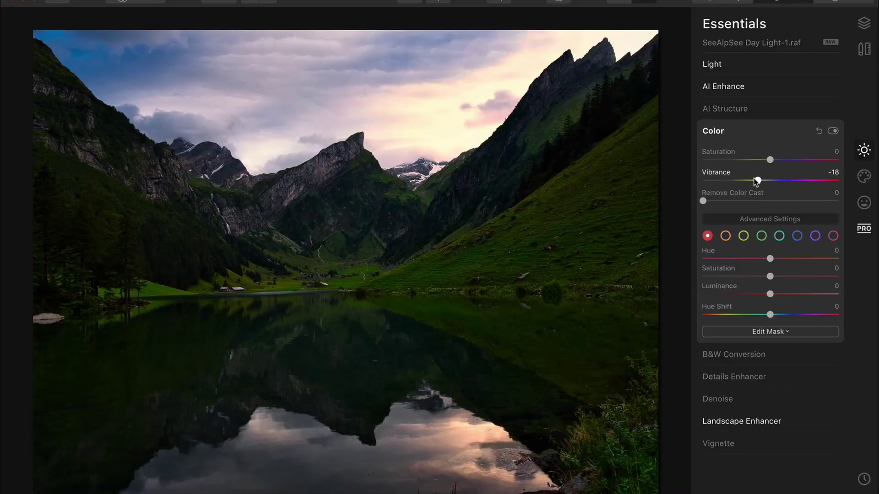
key(super+Tab)
key(super+Tab)
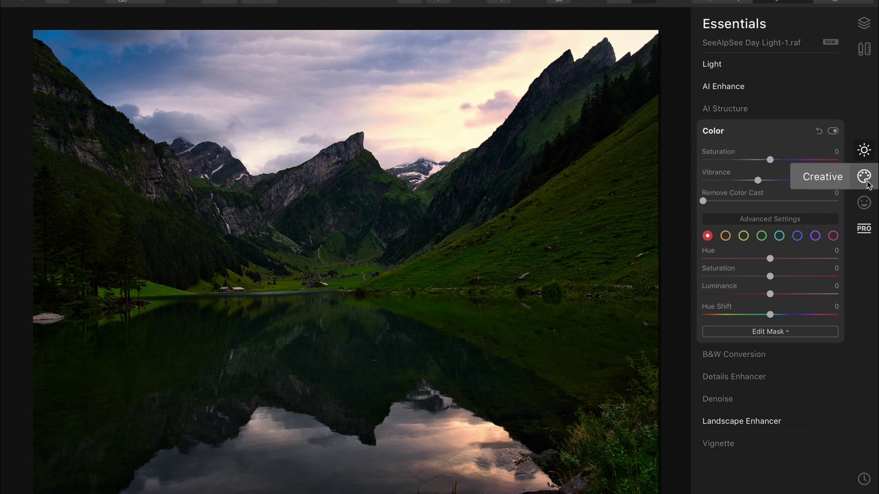
Step: Add the Sunrays effect to the lake photo with its sun center beside the right-hand mountain ridge and Amount 66
click(867, 228)
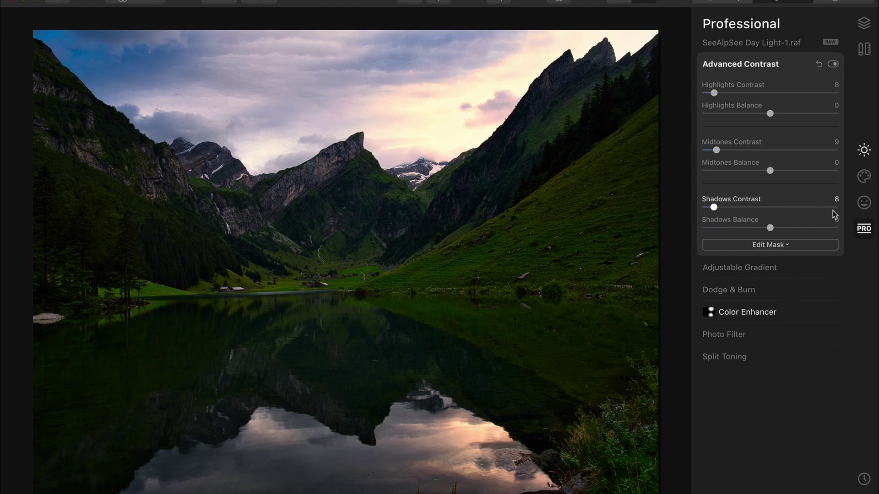
click(863, 151)
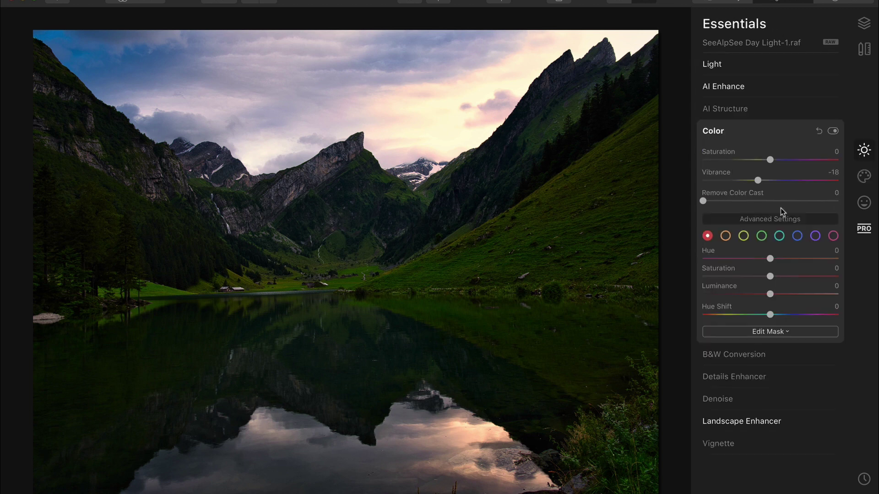
click(863, 176)
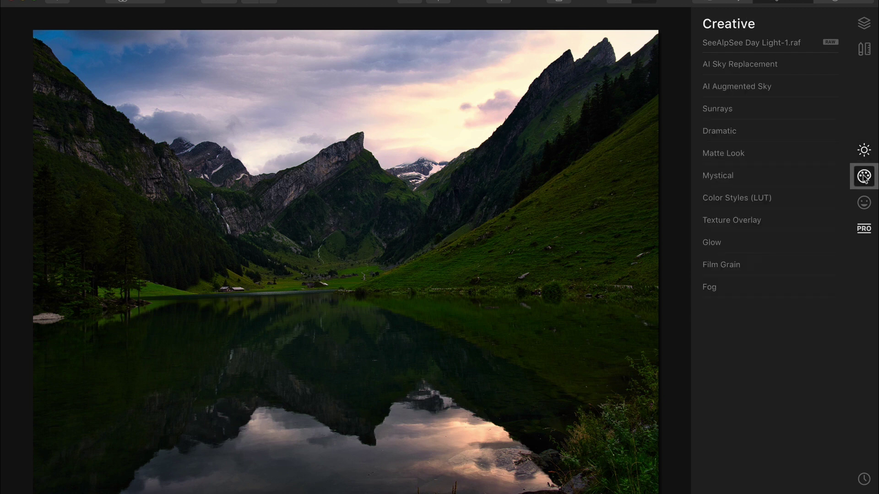
click(740, 112)
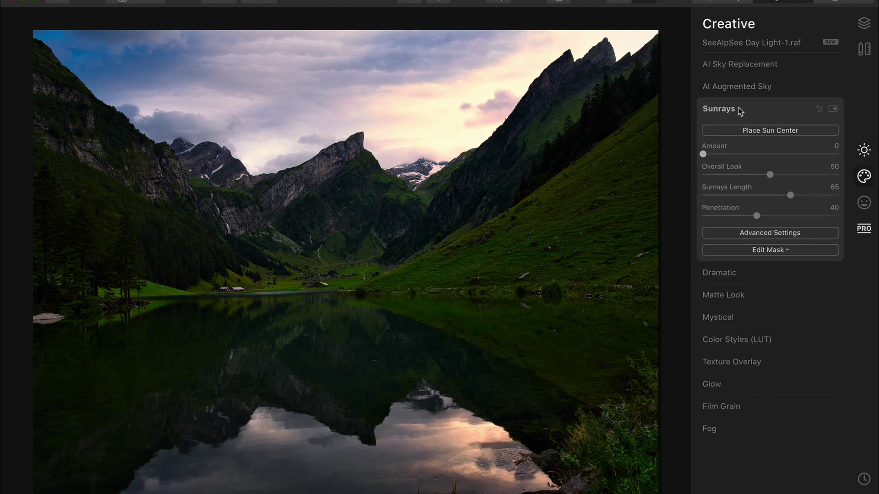
click(777, 133)
mouse_move(221, 123)
mouse_down()
mouse_move(410, 114)
mouse_move(538, 63)
mouse_up()
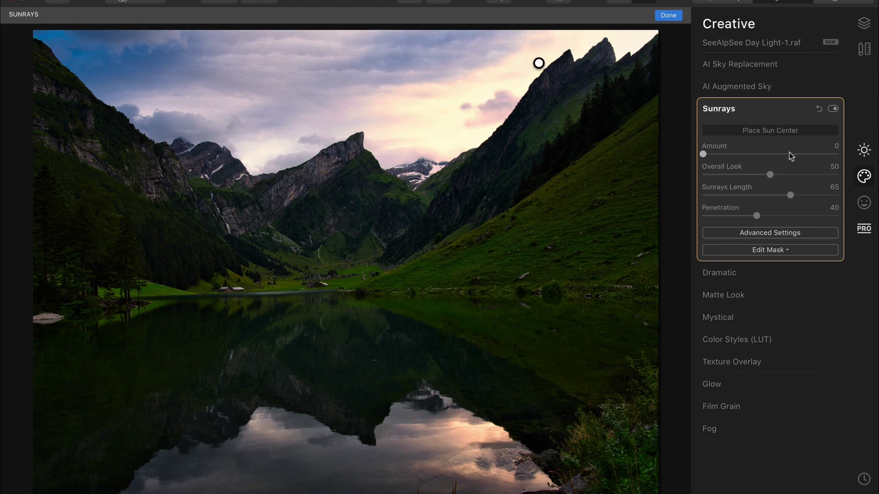
drag(717, 154, 792, 153)
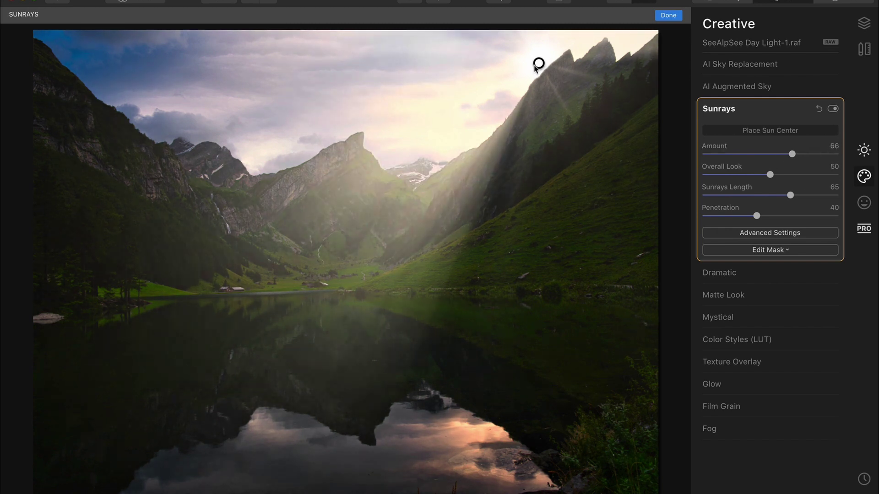
Step: Move the sun center between the right-hand peaks and refine the Sunrays with Overall Look 60, Sunrays Length 32 and Penetration 43
drag(538, 63, 579, 44)
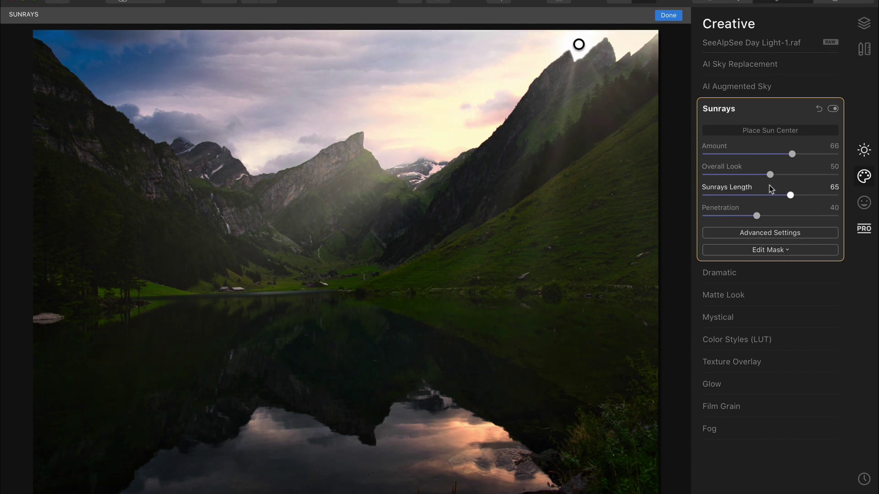
drag(770, 174, 825, 195)
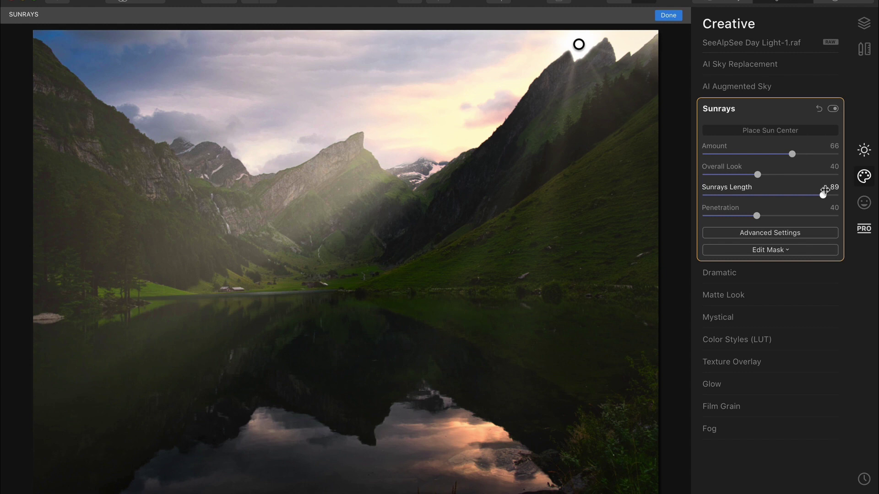
mouse_move(823, 193)
mouse_down()
mouse_move(747, 197)
mouse_move(781, 216)
mouse_move(815, 216)
mouse_move(761, 216)
mouse_up()
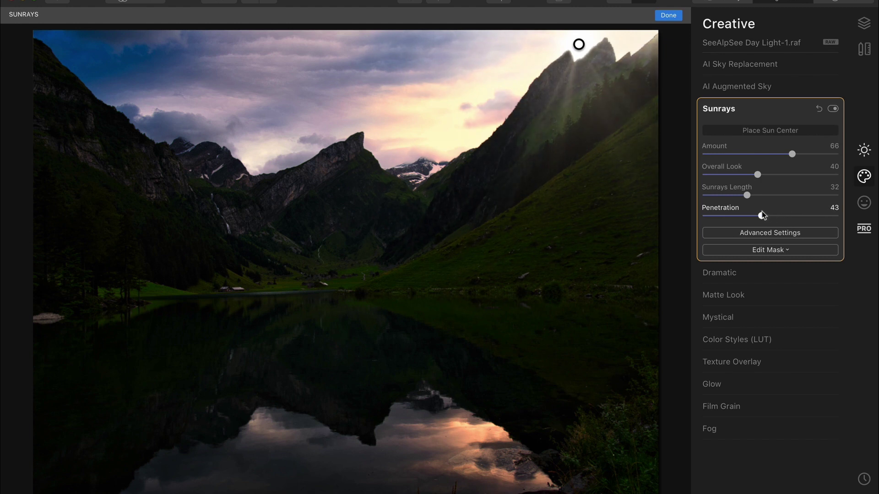
mouse_move(577, 43)
mouse_down()
mouse_move(567, 53)
mouse_move(584, 47)
mouse_up()
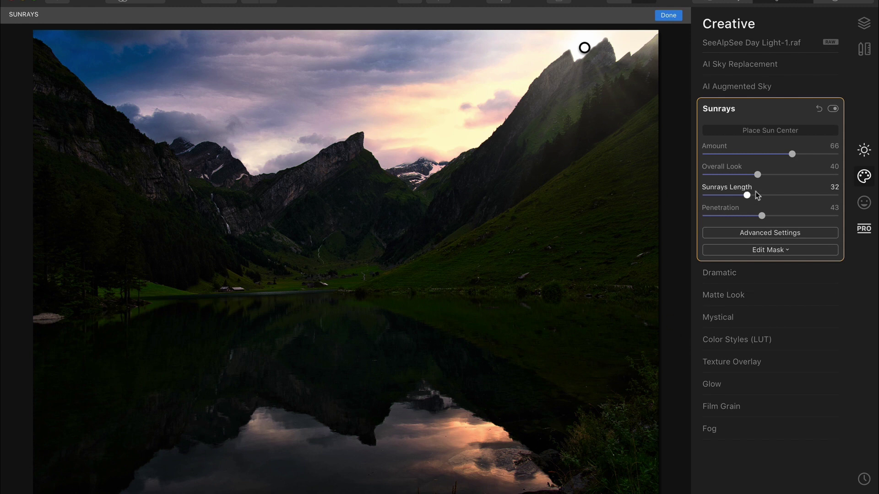
drag(757, 175, 784, 175)
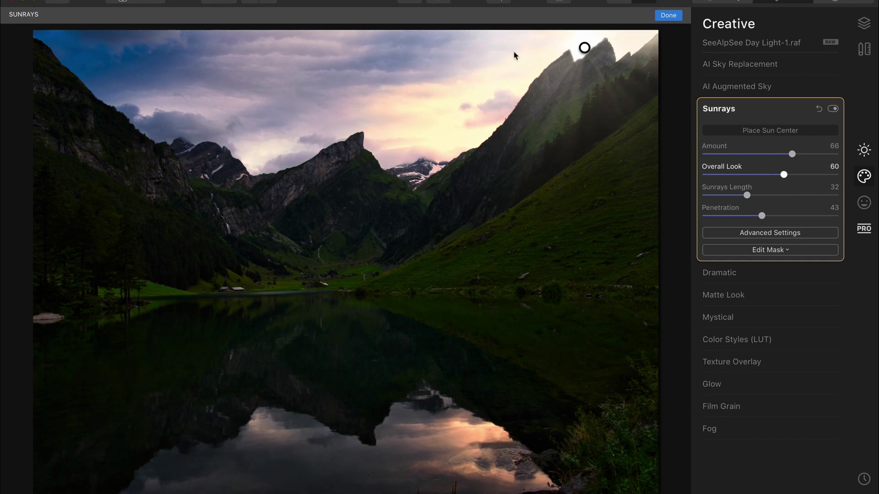
Step: Compare the lake photo with and without the Sunrays effect, leaving the effect switched on
click(410, 1)
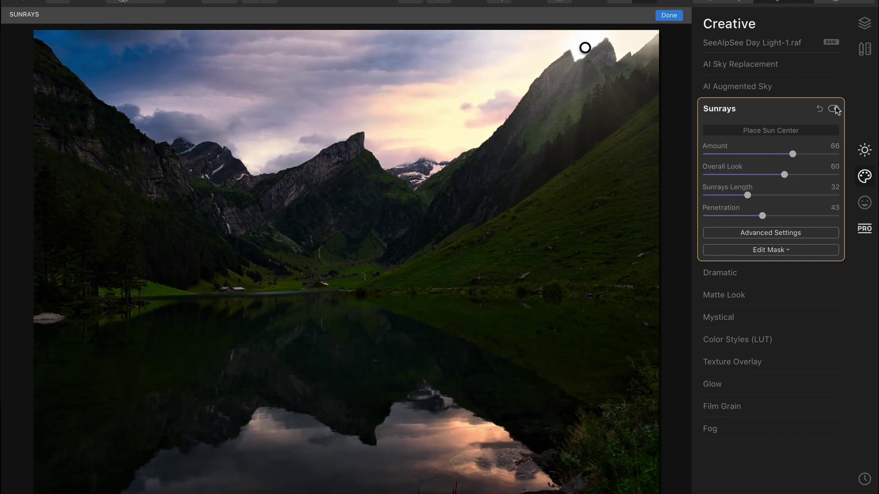
click(833, 110)
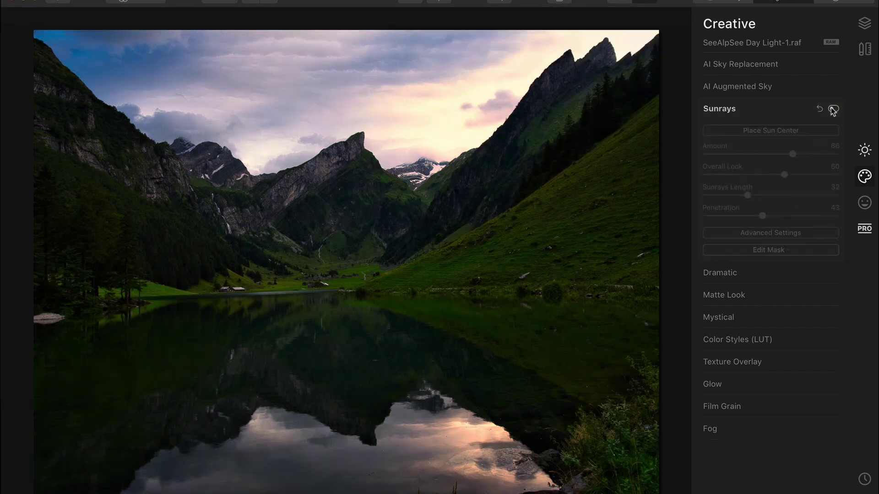
click(832, 110)
click(833, 109)
click(833, 110)
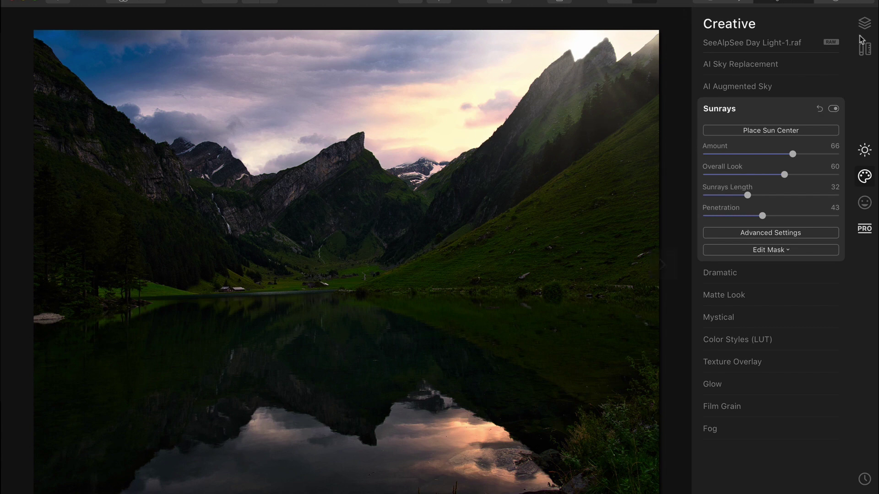
Step: Switch to the lavender sunset photo and apply AI Sky Replacement, trying the Sunset 3 sky and settling on Sunset 4
click(738, 2)
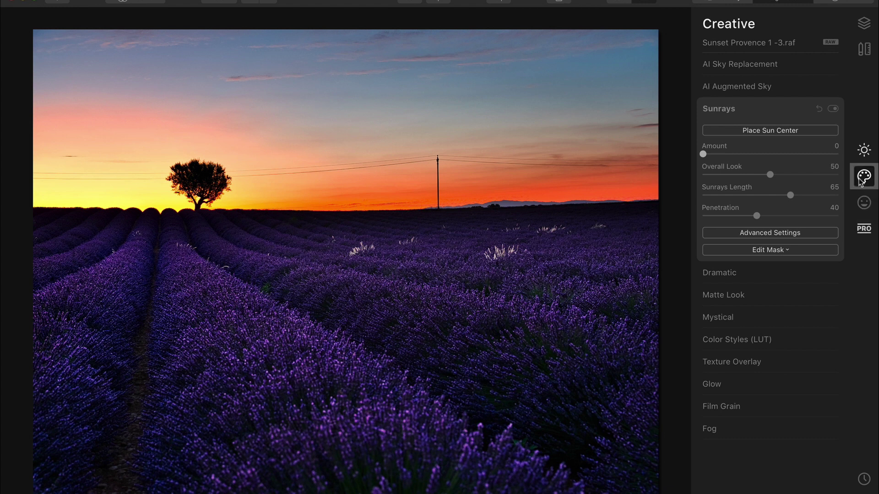
click(865, 150)
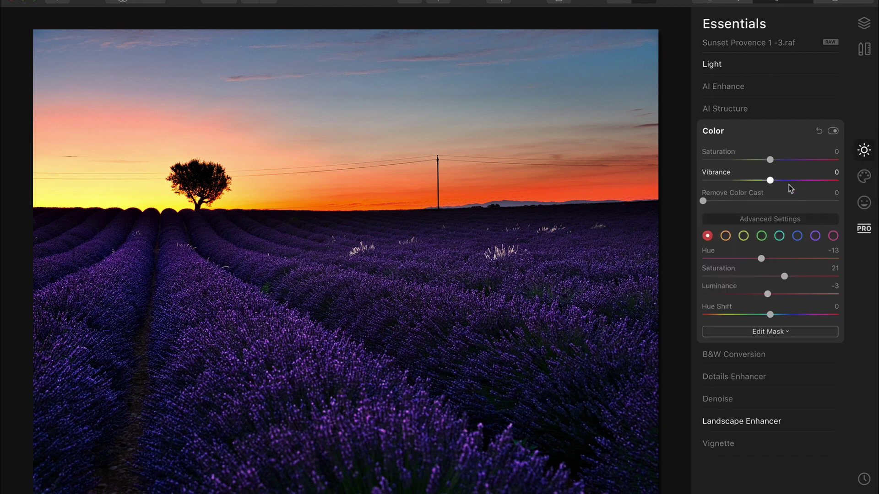
click(863, 176)
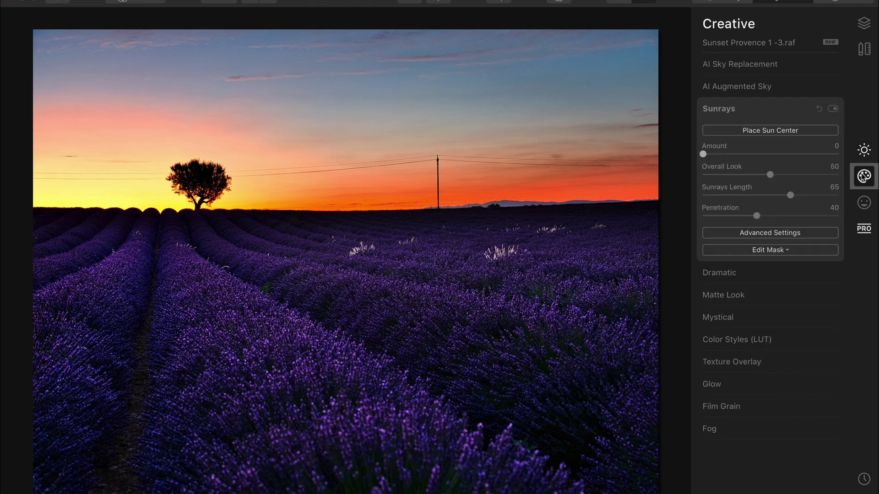
click(740, 67)
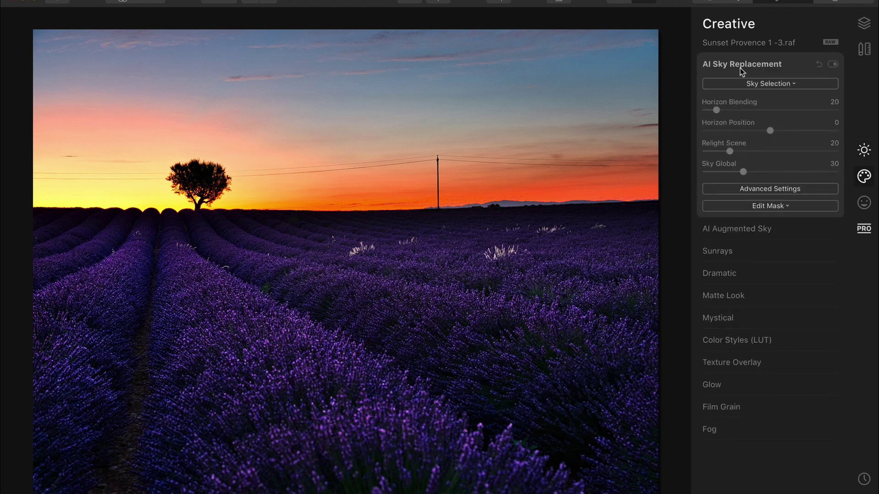
click(770, 82)
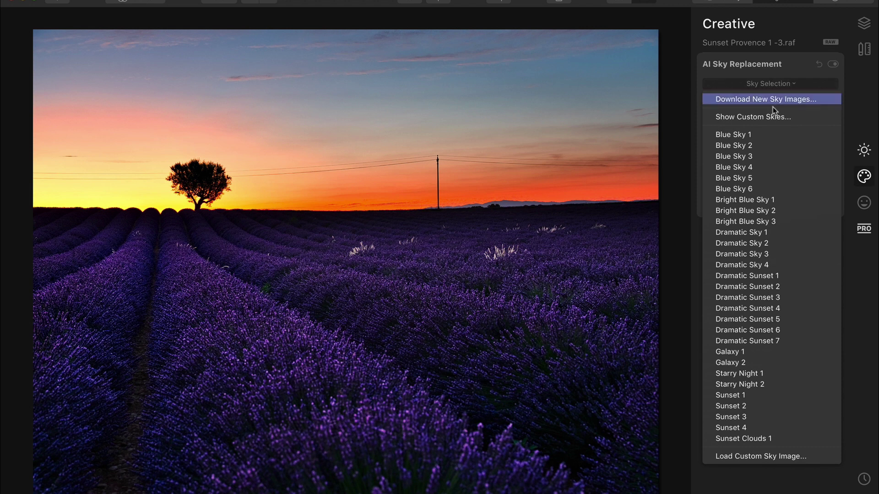
click(753, 417)
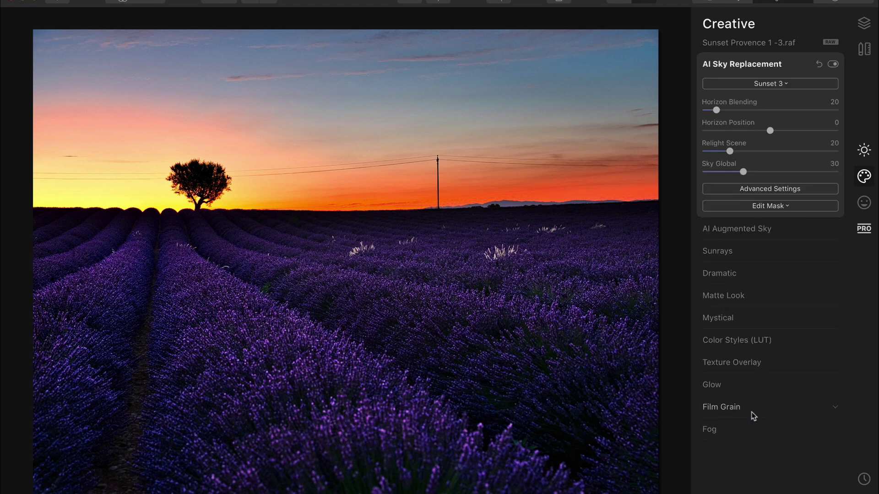
click(771, 83)
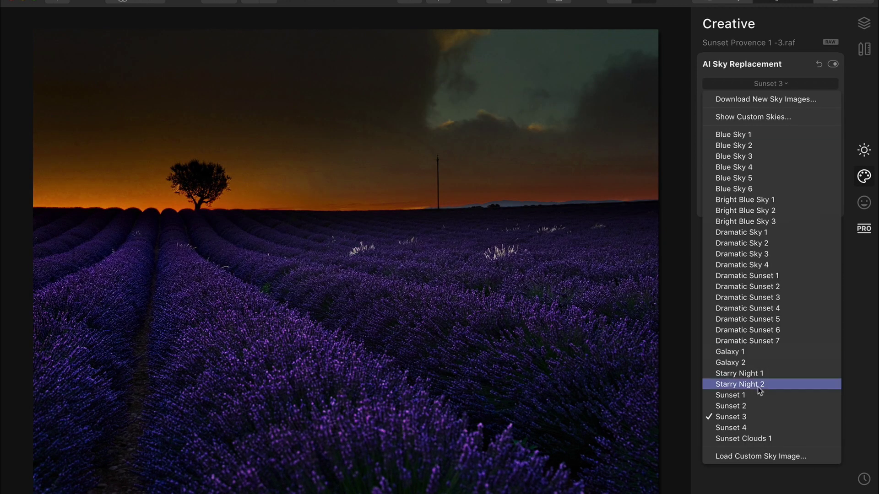
click(761, 428)
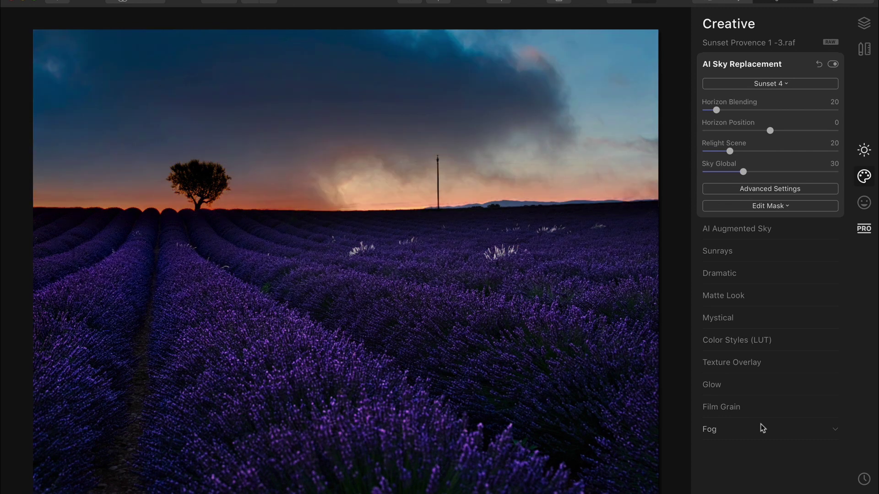
Step: Try the custom sky image Sunset-16.jpg on the lavender photo with Horizon Position raised to 71
click(780, 84)
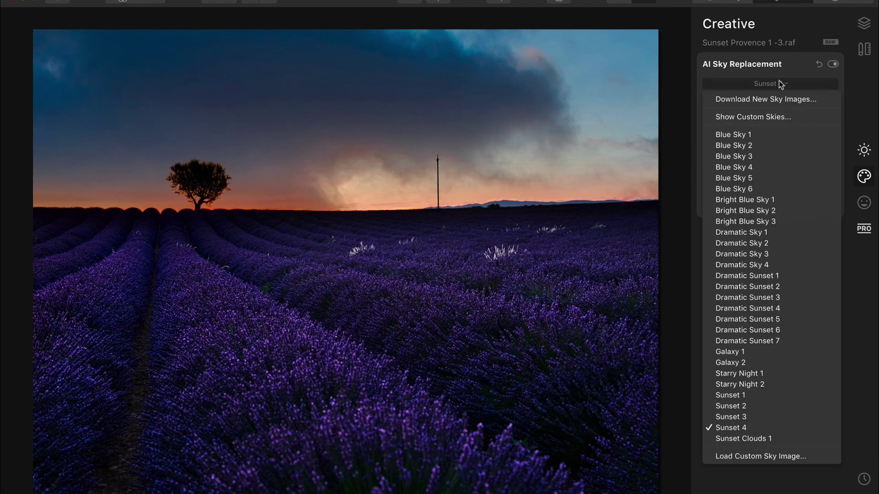
click(751, 456)
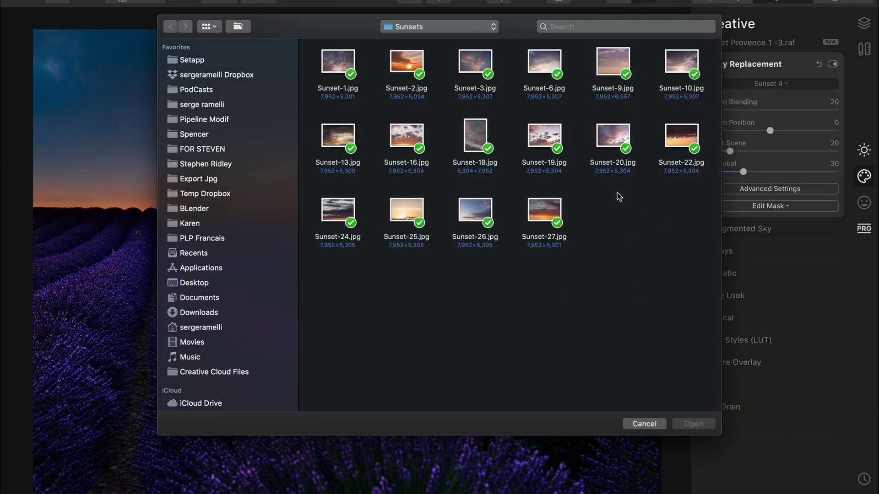
double_click(412, 137)
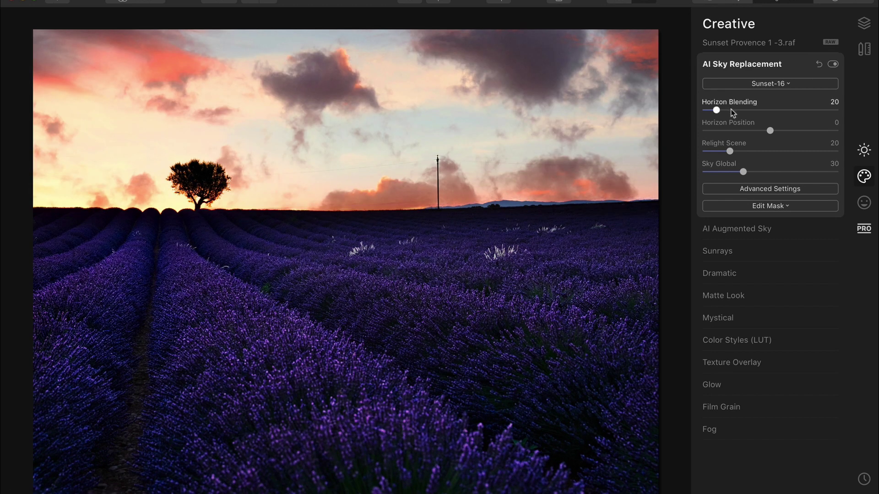
click(785, 130)
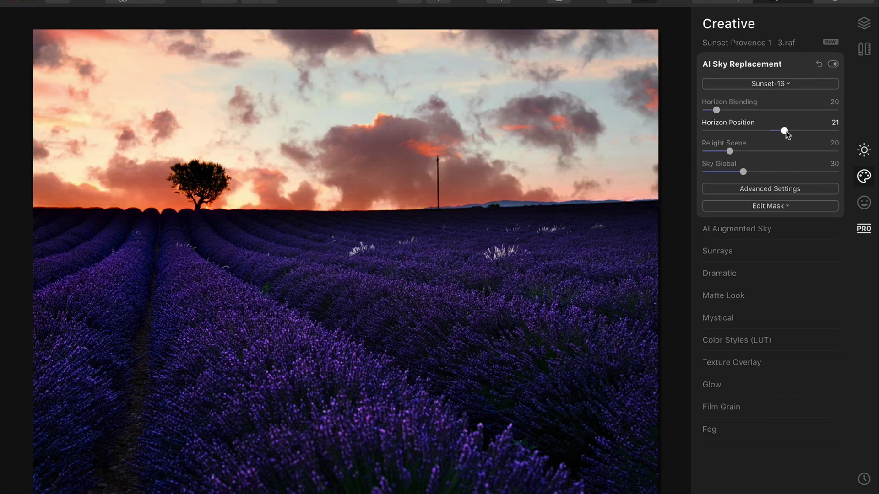
drag(785, 131, 815, 132)
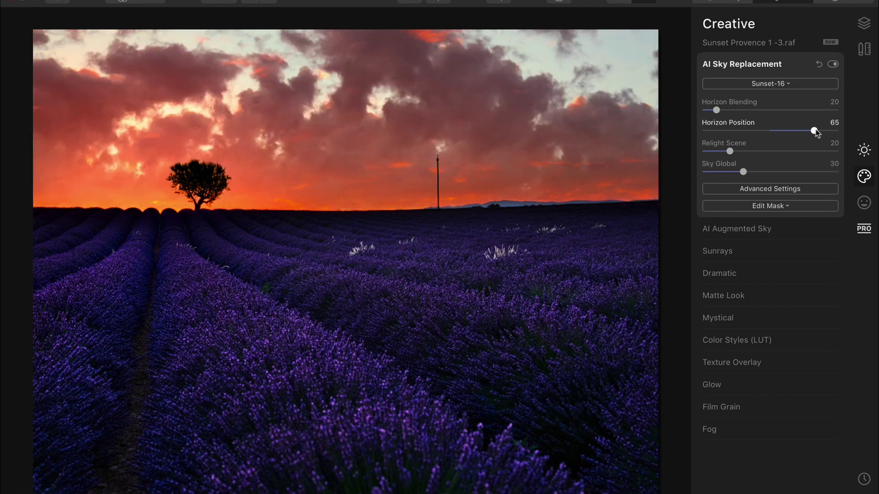
drag(815, 133, 817, 131)
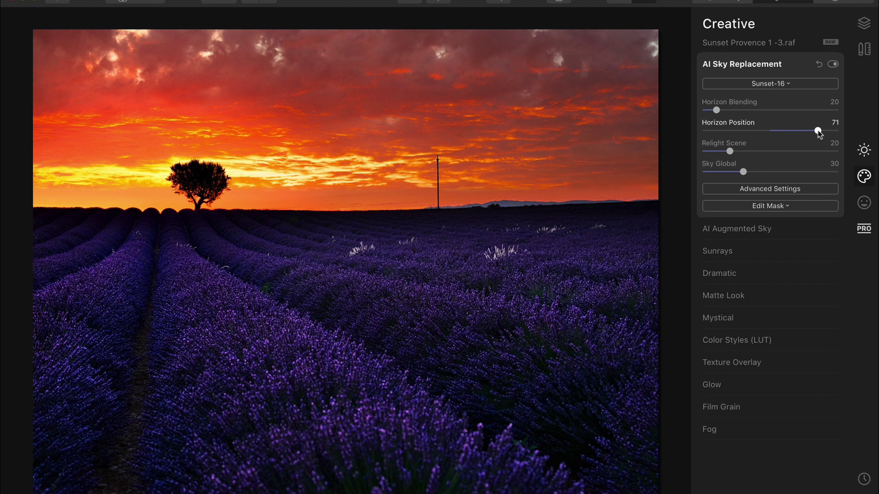
Step: Load the custom sky image Sunset-27.jpg and set its Horizon Position to 47 and Relight Scene to 54
click(786, 84)
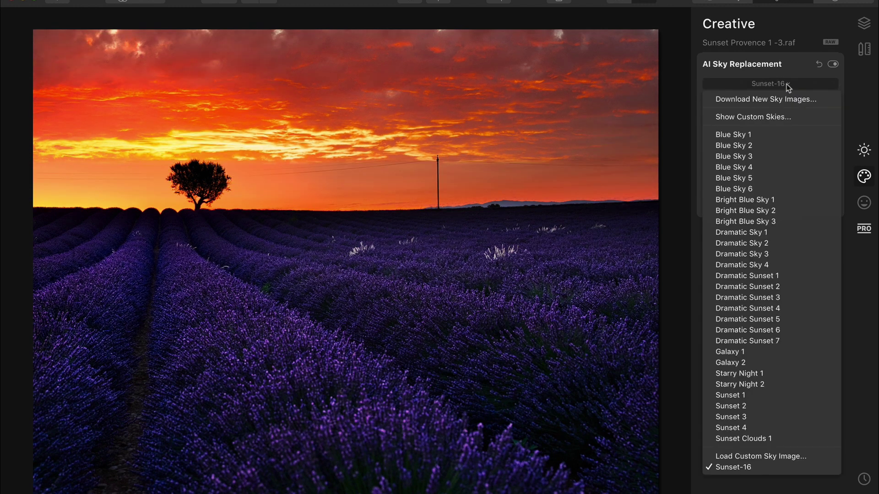
click(755, 456)
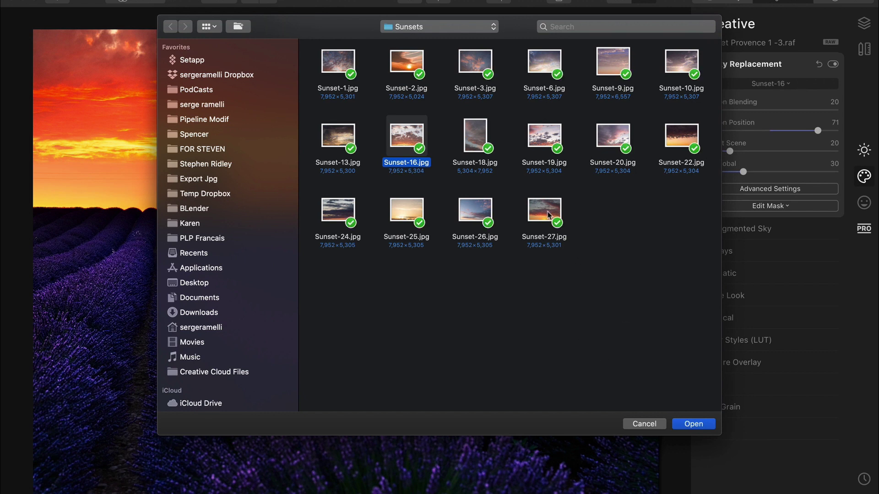
double_click(547, 212)
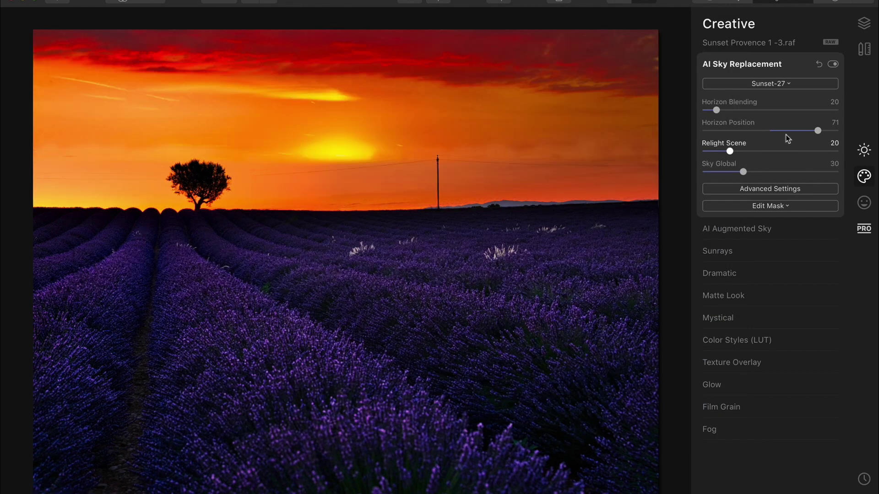
drag(818, 131, 805, 133)
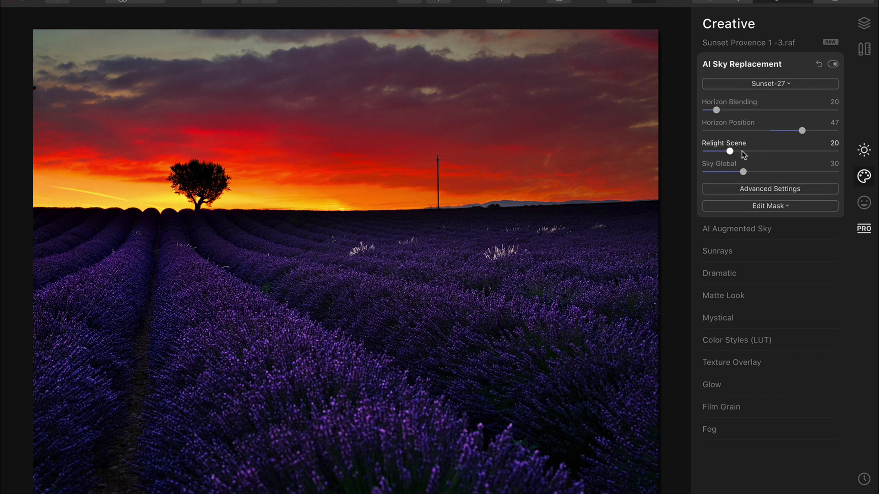
drag(741, 150, 775, 142)
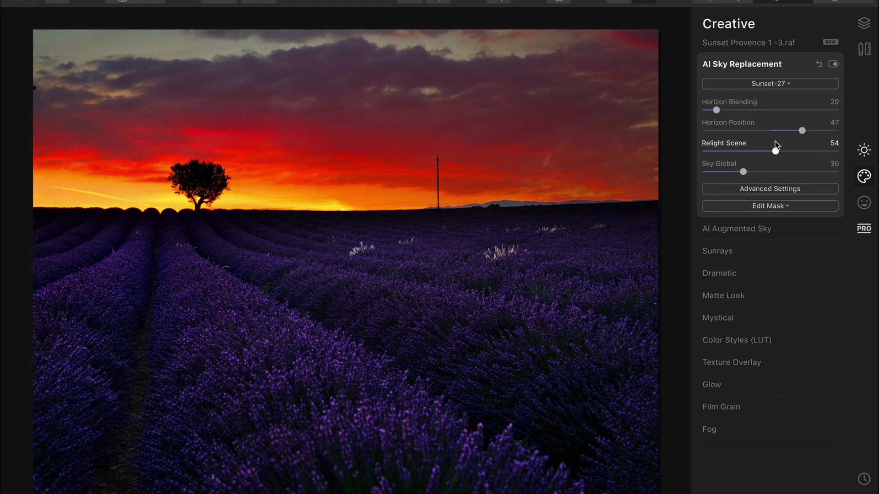
Step: Brighten the lavender photo in the Light adjustments by setting Highlights to -45 and Exposure to 1.01
click(864, 150)
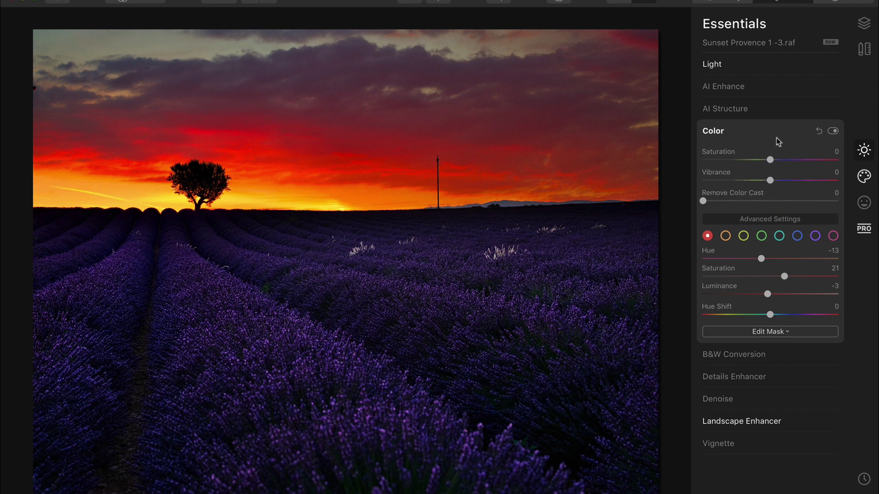
click(744, 60)
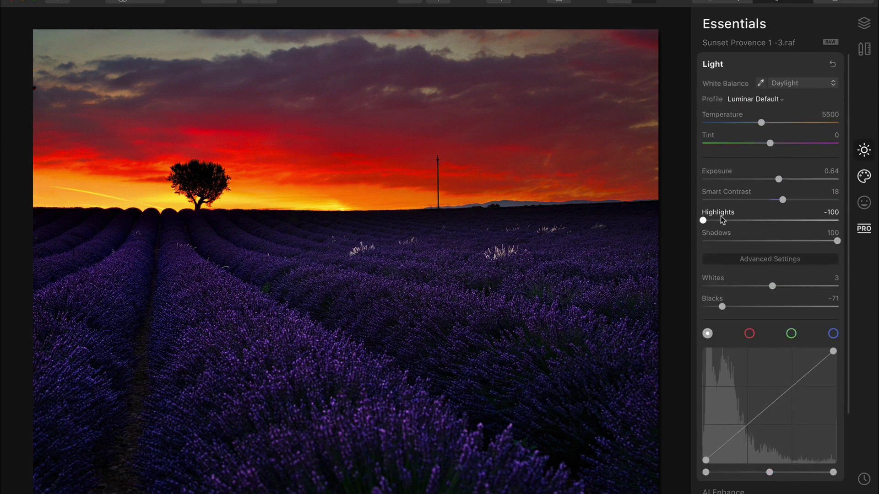
drag(721, 220, 740, 220)
drag(778, 179, 783, 180)
Step: Compare the edited lavender photo with its unedited original and switch to Lightroom Classic
click(411, 1)
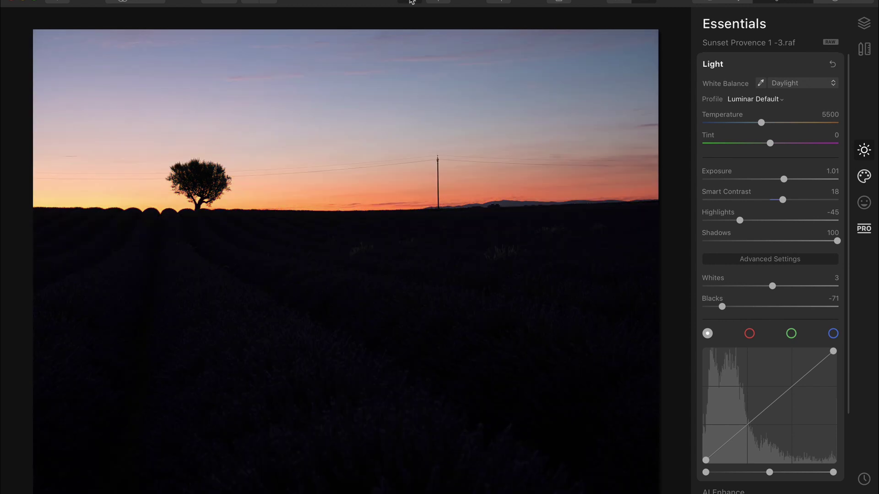
click(411, 1)
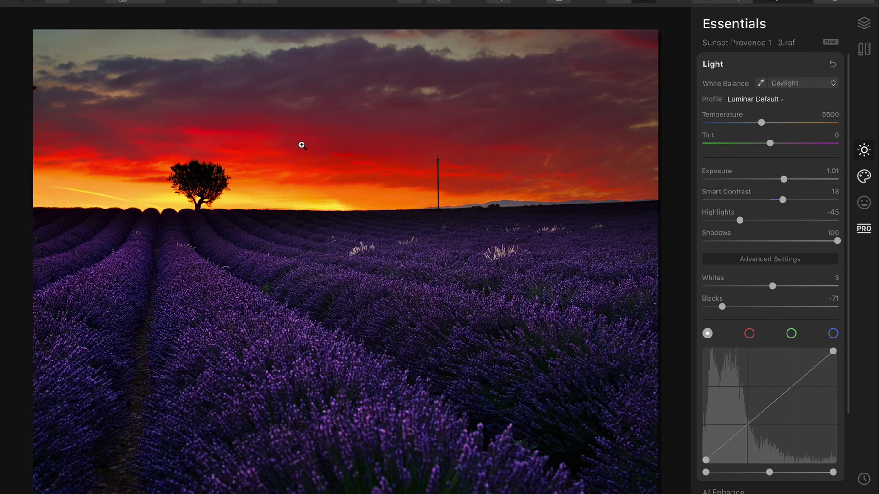
key(super+Tab)
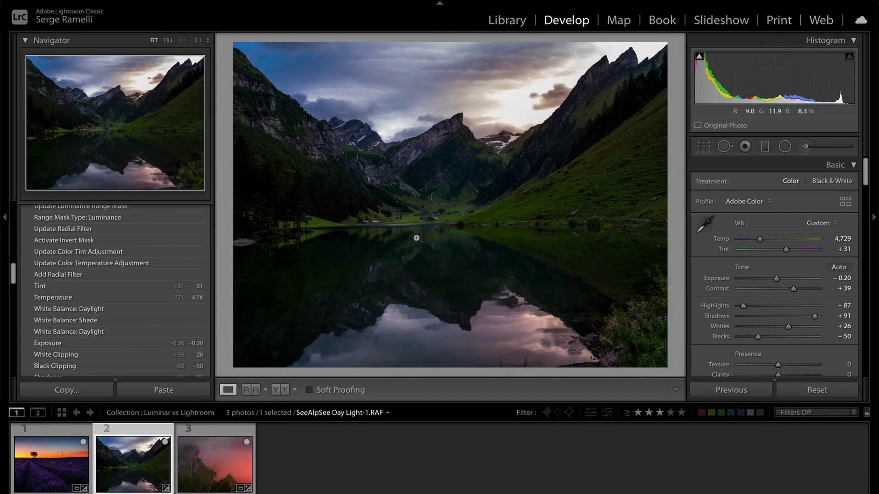